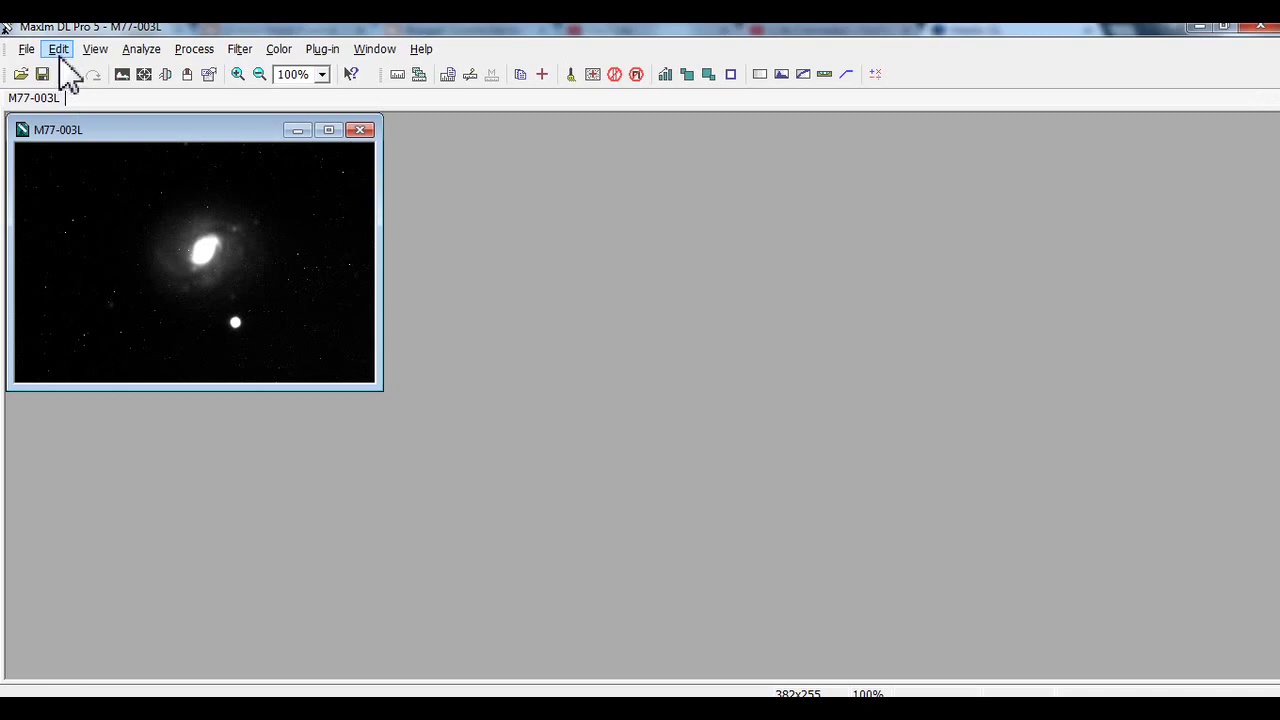
# Step: Try screen stretch maximums of about 28051 and 64960 on M77-003L, then settle on about 7751 and close Screen Stretch
pyautogui.click(70, 74)
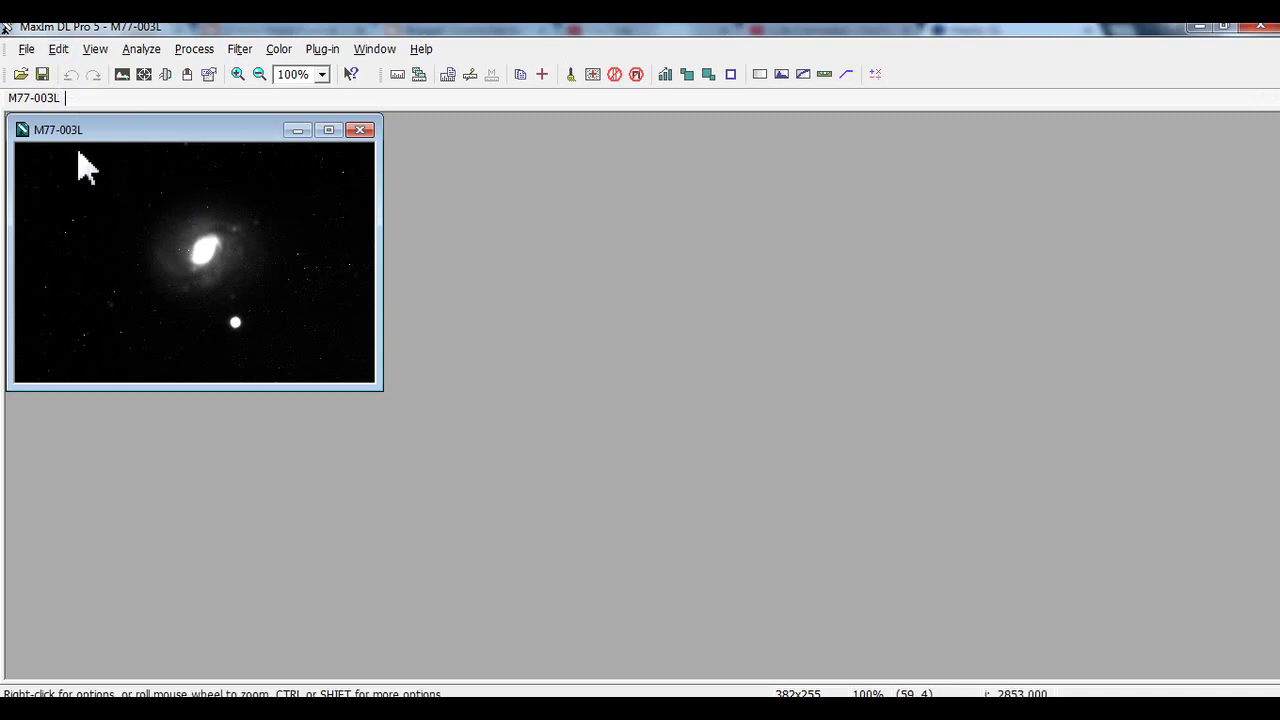
pyautogui.click(120, 78)
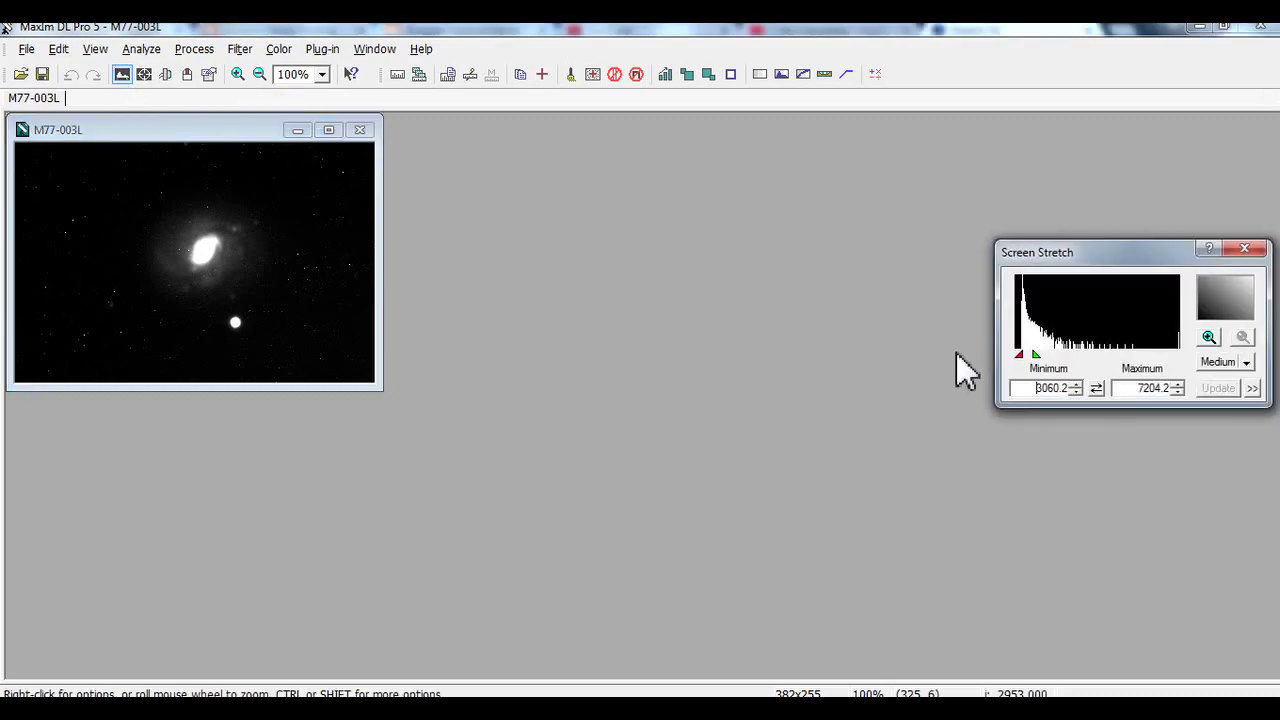
pyautogui.moveTo(1036, 357); pyautogui.dragTo(1088, 357)
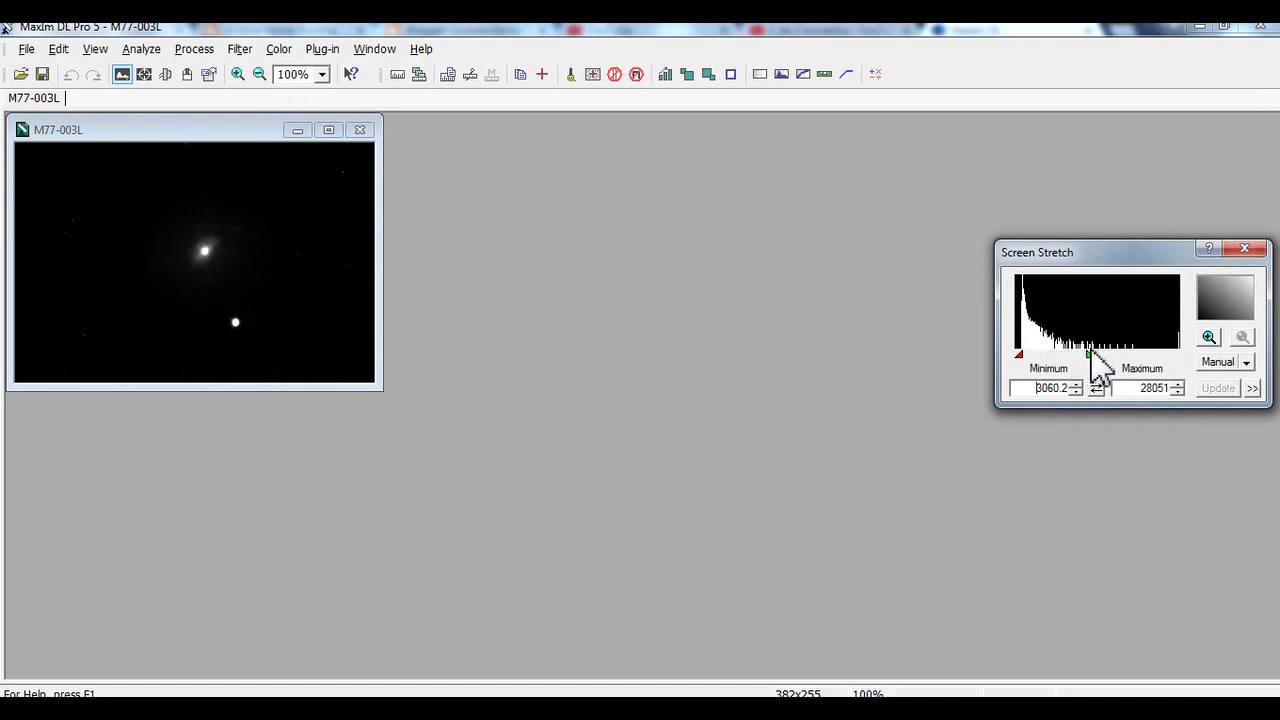
pyautogui.moveTo(1090, 355); pyautogui.dragTo(1188, 338)
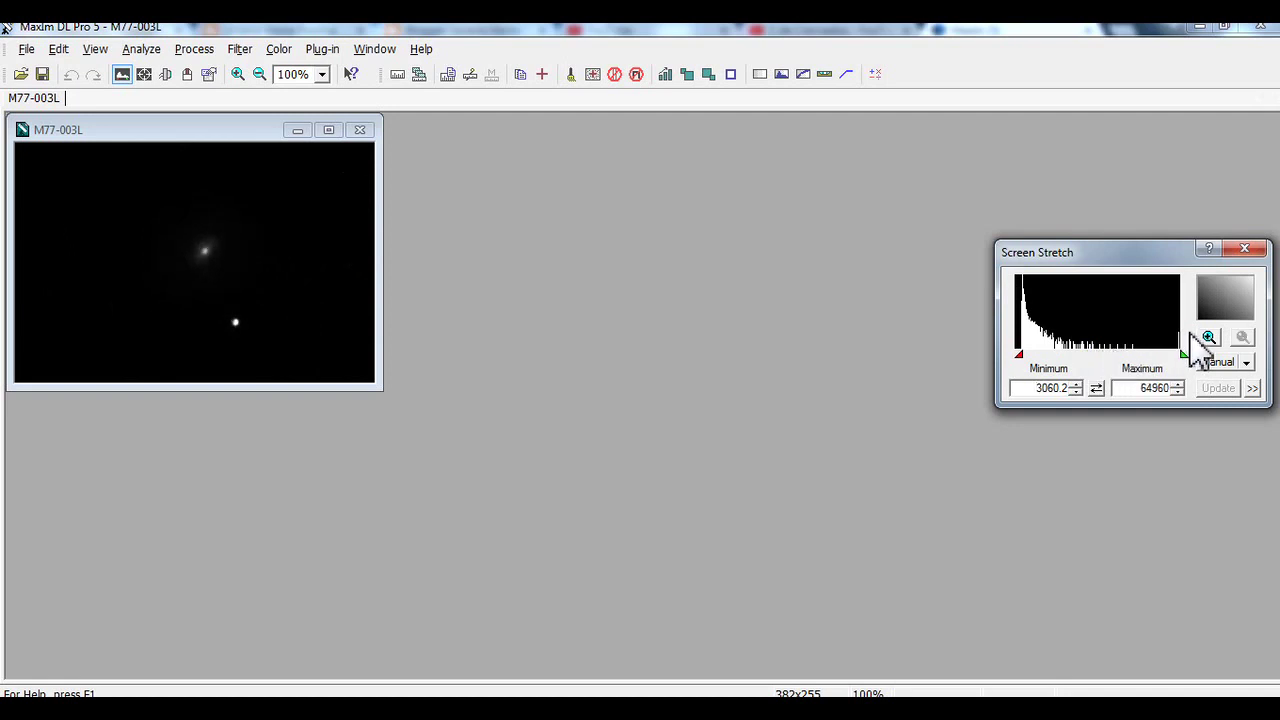
pyautogui.moveTo(1190, 338)
pyautogui.mouseDown()
pyautogui.moveTo(1029, 342)
pyautogui.moveTo(1203, 313)
pyautogui.mouseUp()
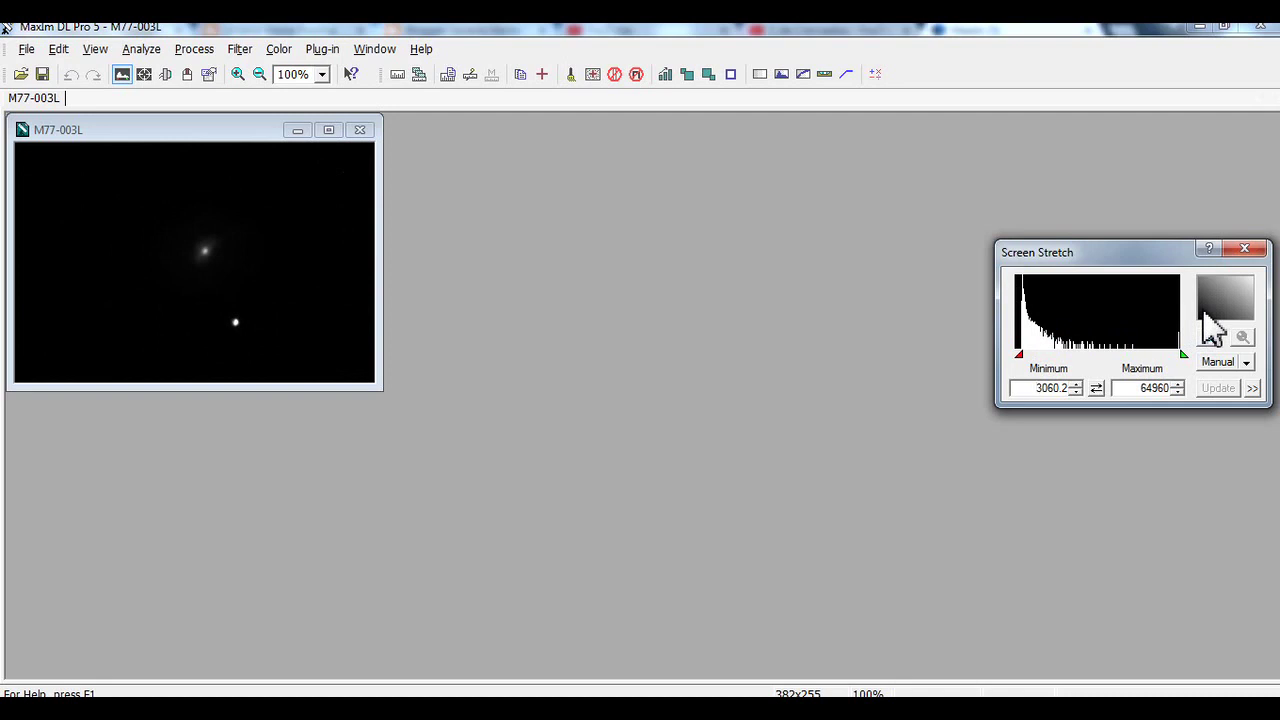
pyautogui.moveTo(1196, 325); pyautogui.dragTo(1042, 330)
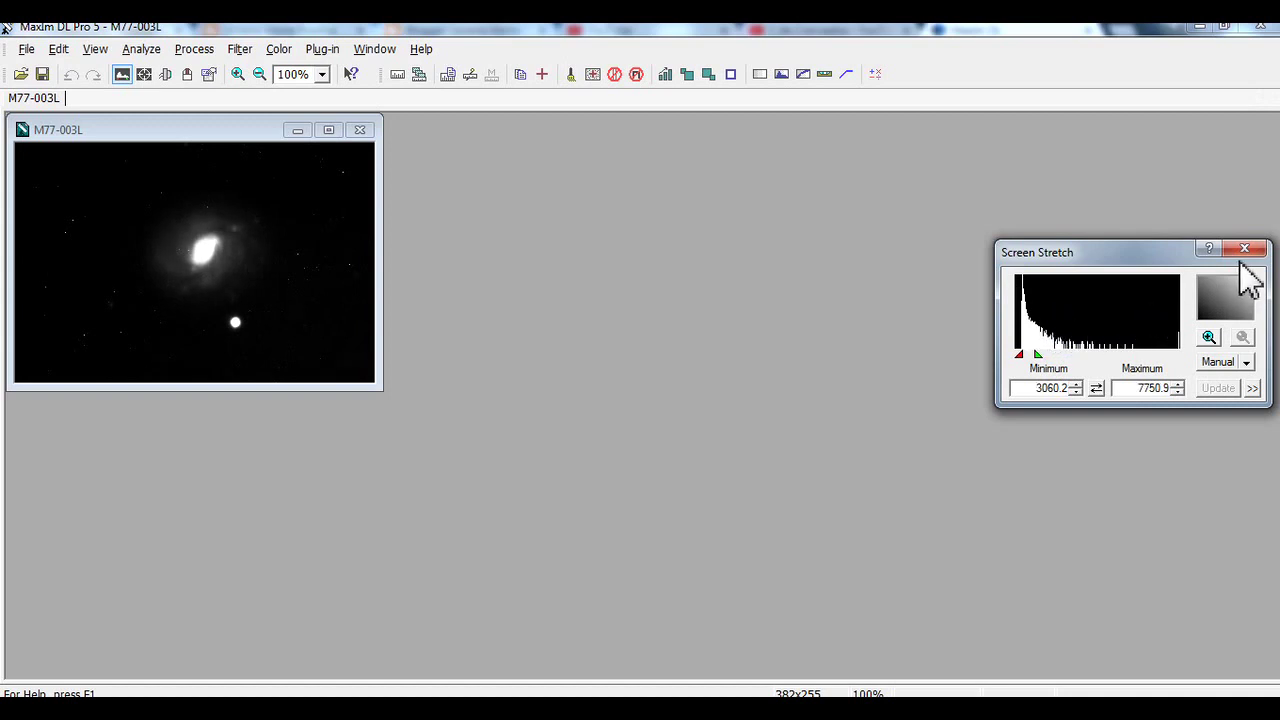
pyautogui.click(1244, 249)
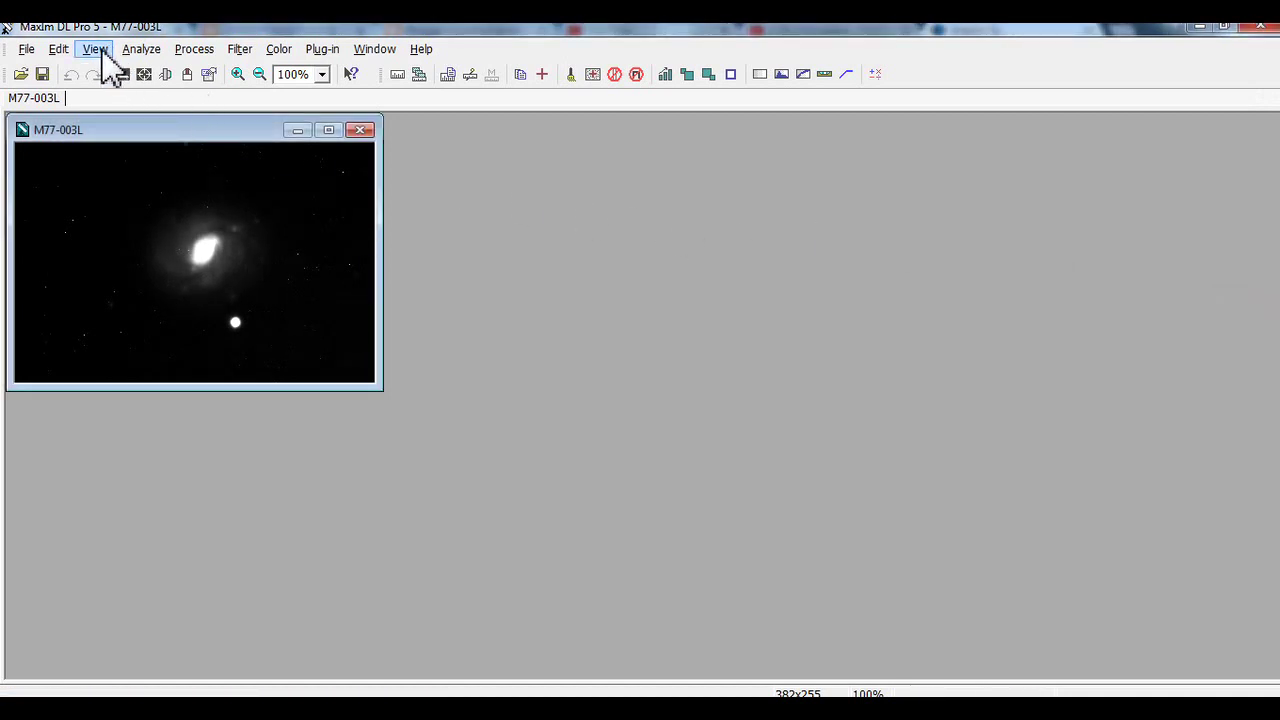
# Step: Apply the Digital Development filter to M77-003L using Kernel - User Filter with automatic background and mid-level
pyautogui.click(60, 50)
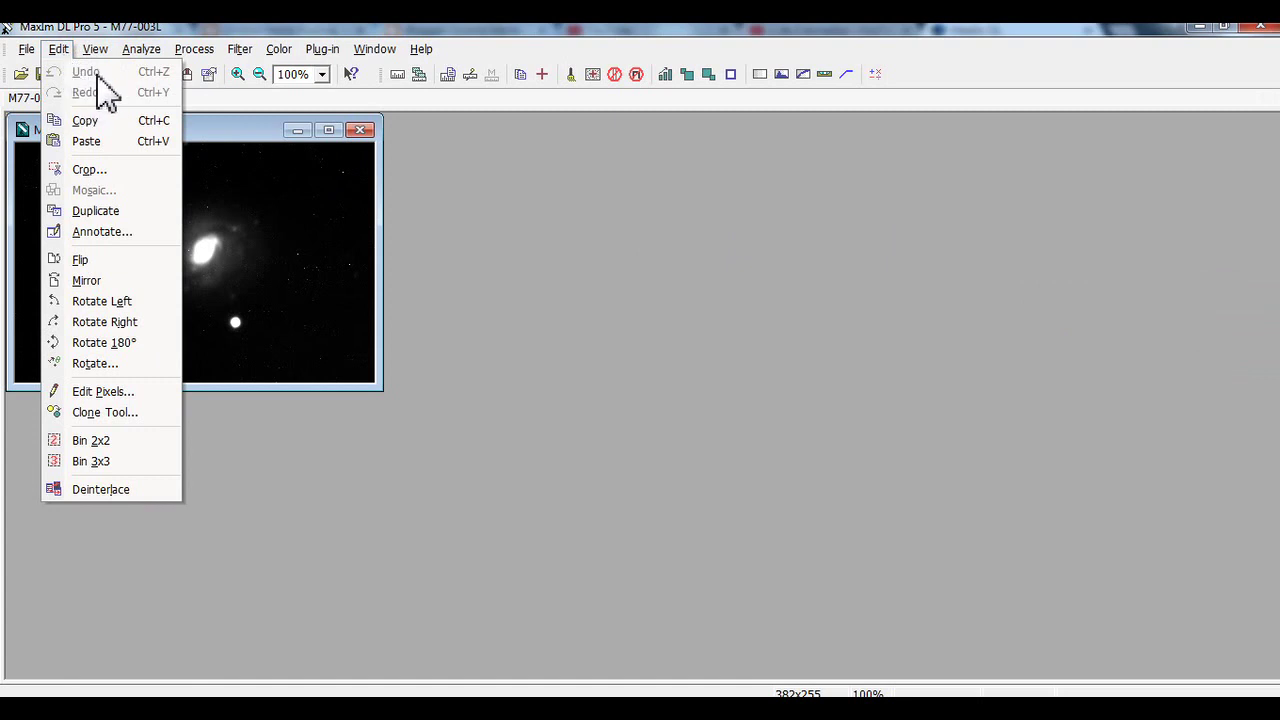
pyautogui.click(248, 150)
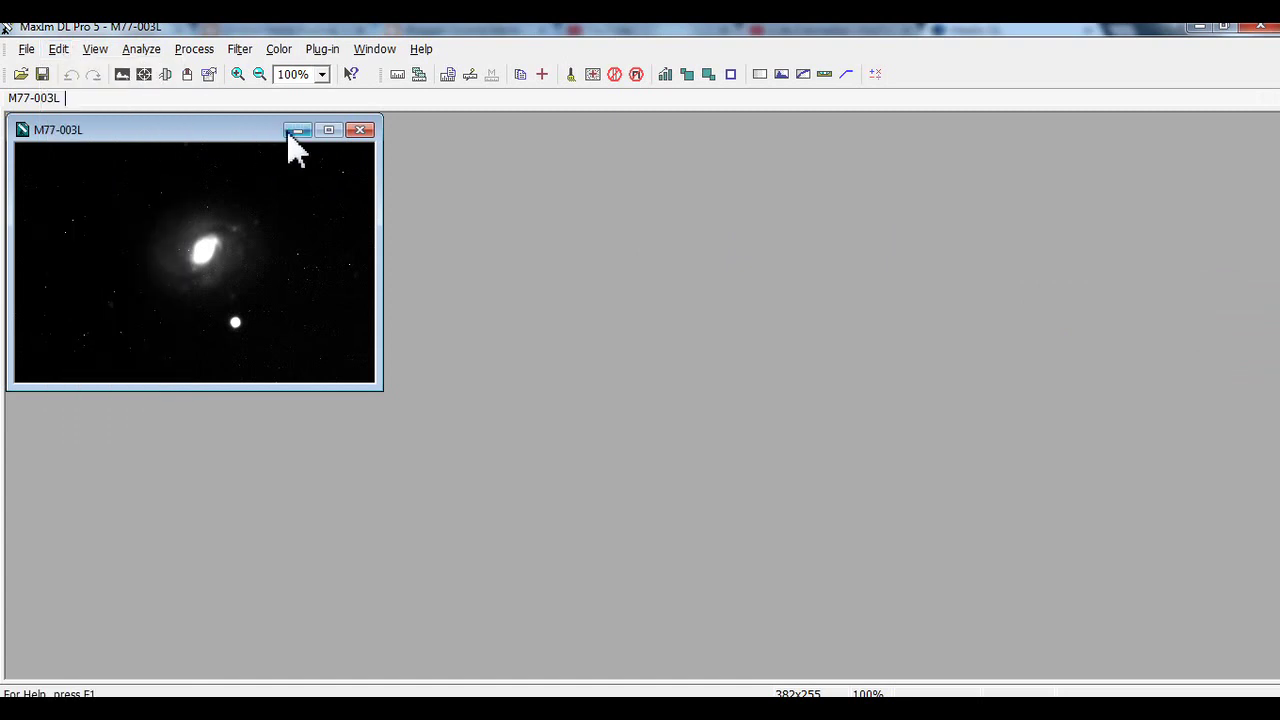
pyautogui.click(238, 50)
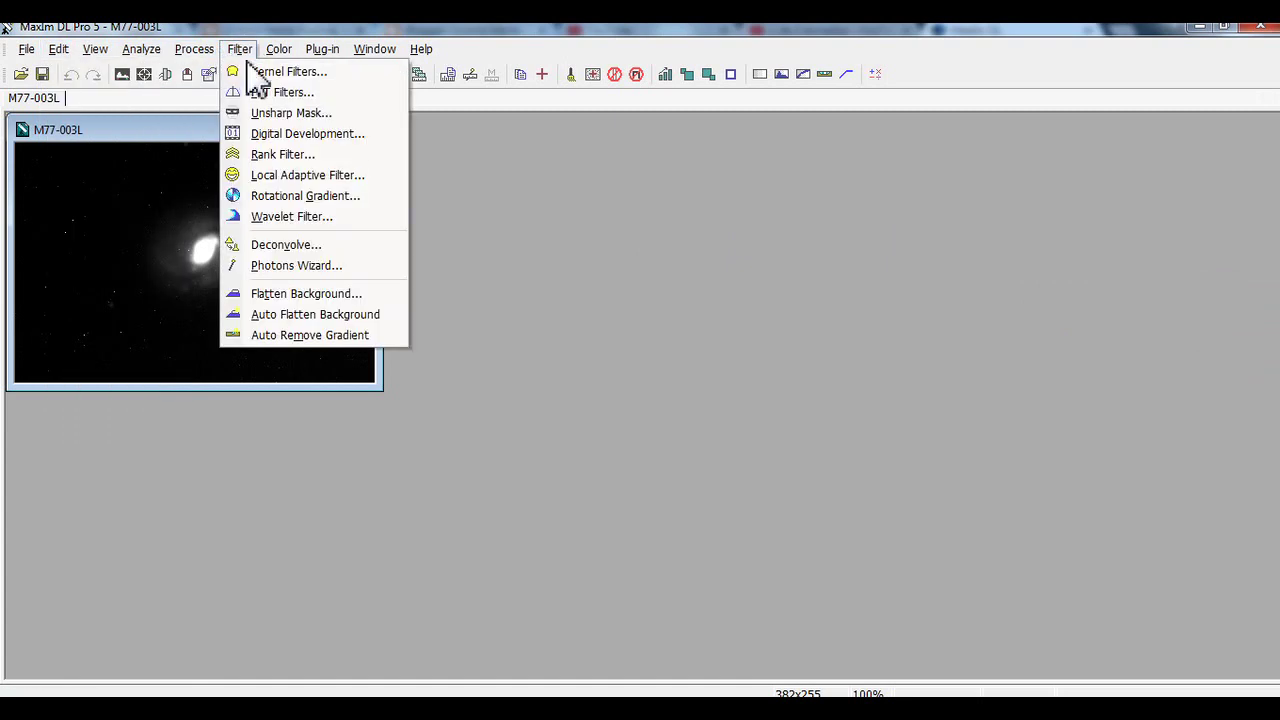
pyautogui.click(305, 136)
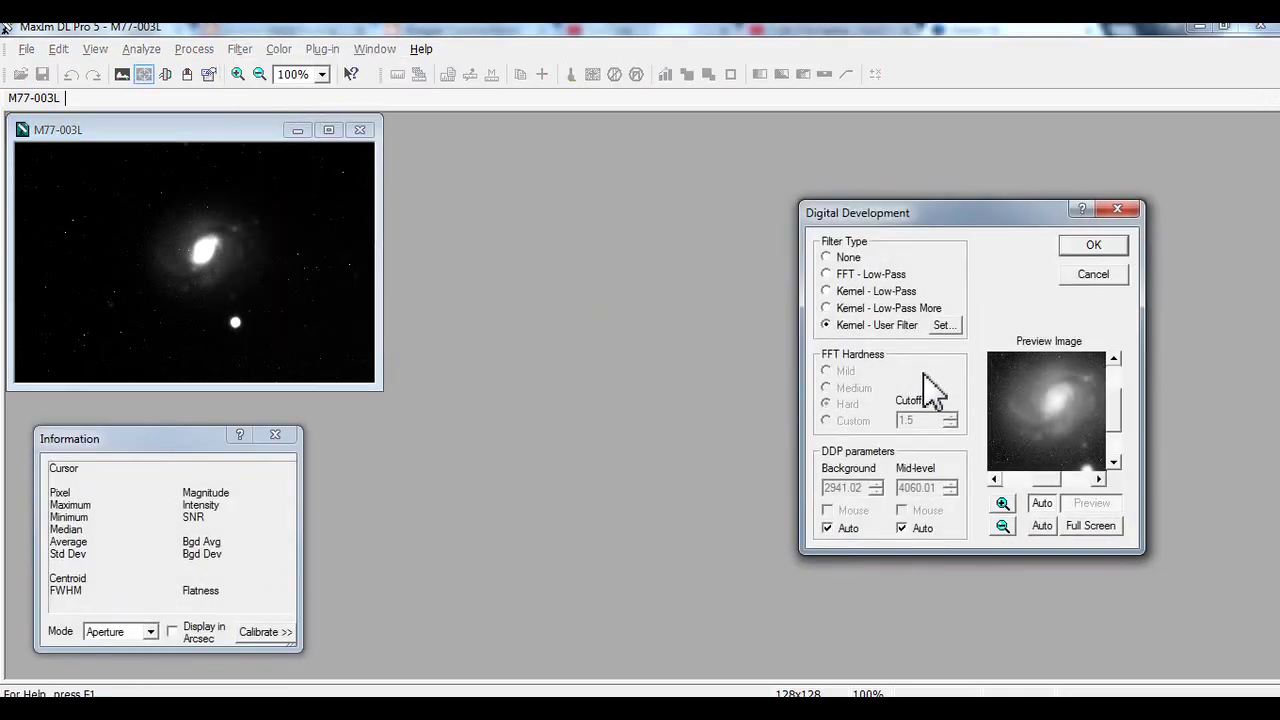
pyautogui.click(1089, 250)
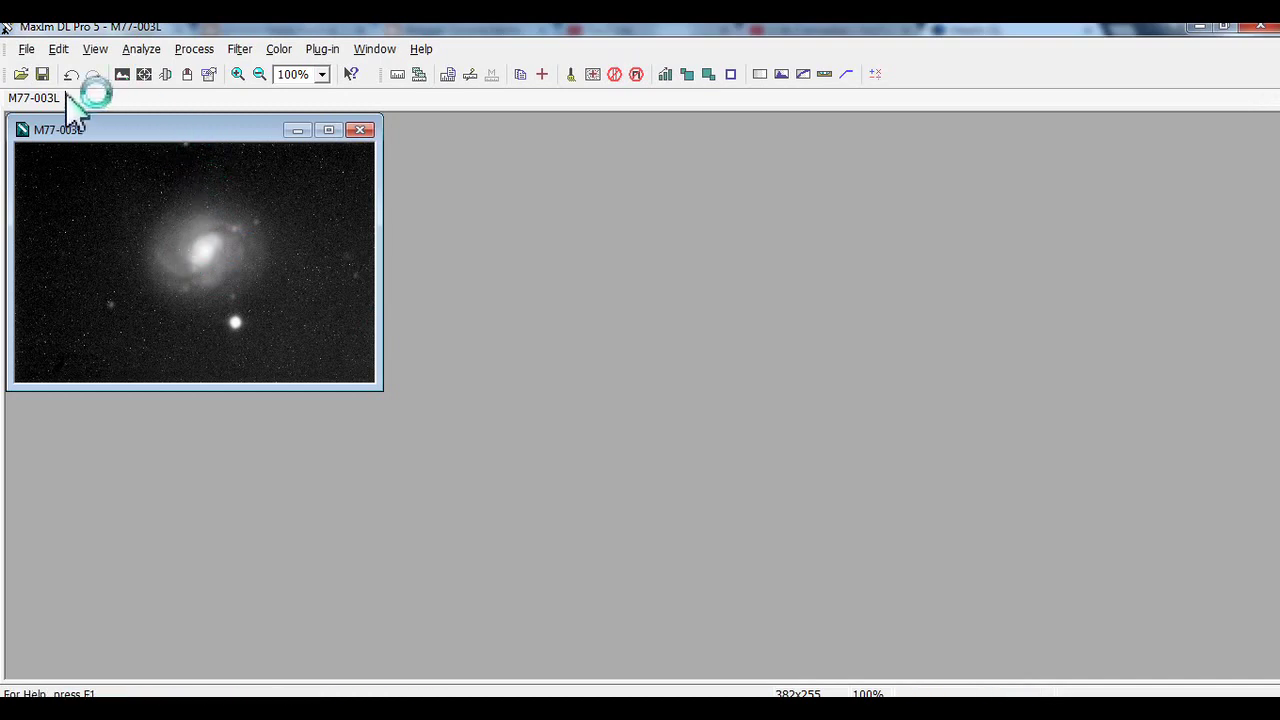
# Step: Undo the Digital Development filter on M77-003L
pyautogui.click(57, 49)
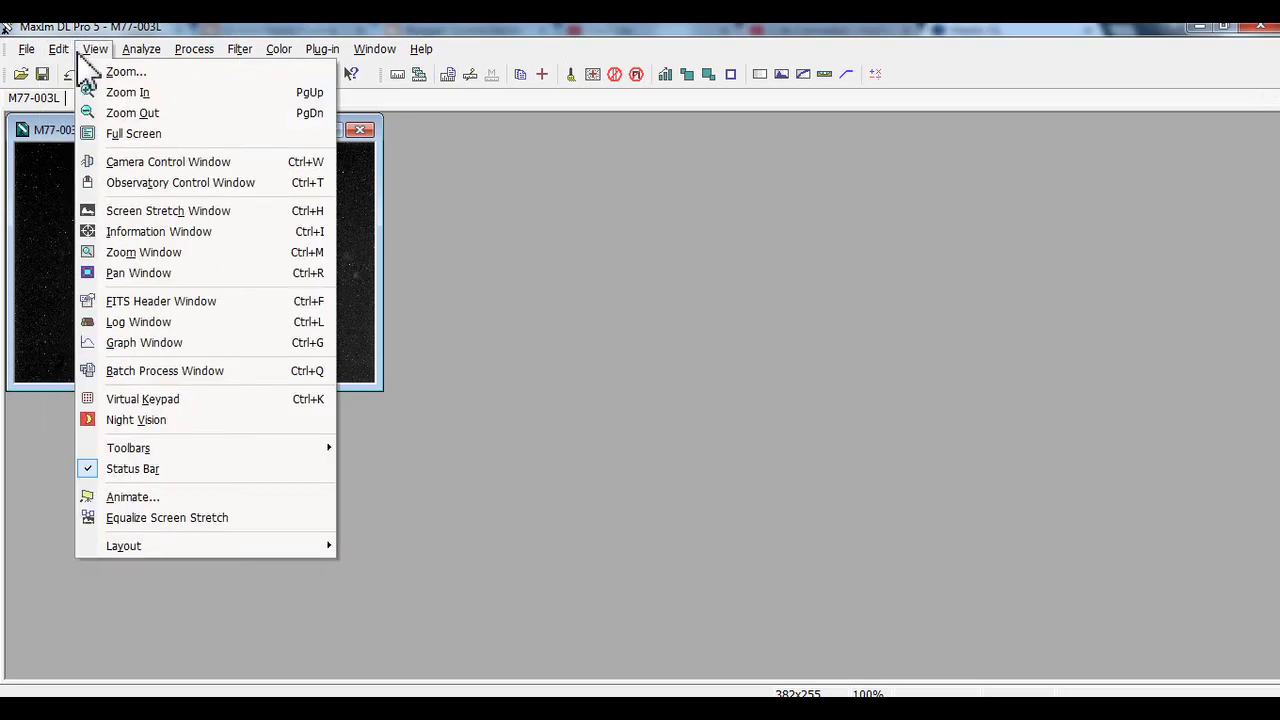
pyautogui.click(437, 266)
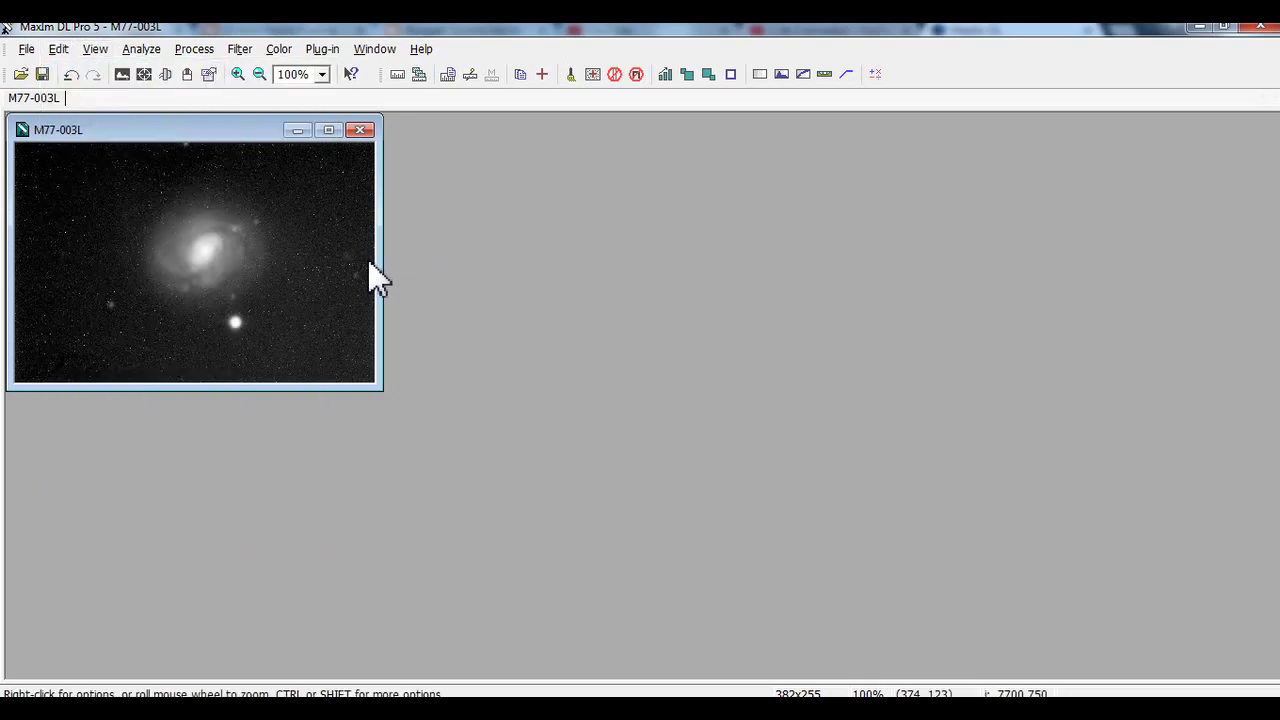
pyautogui.hotkey('ctrl', 'z')
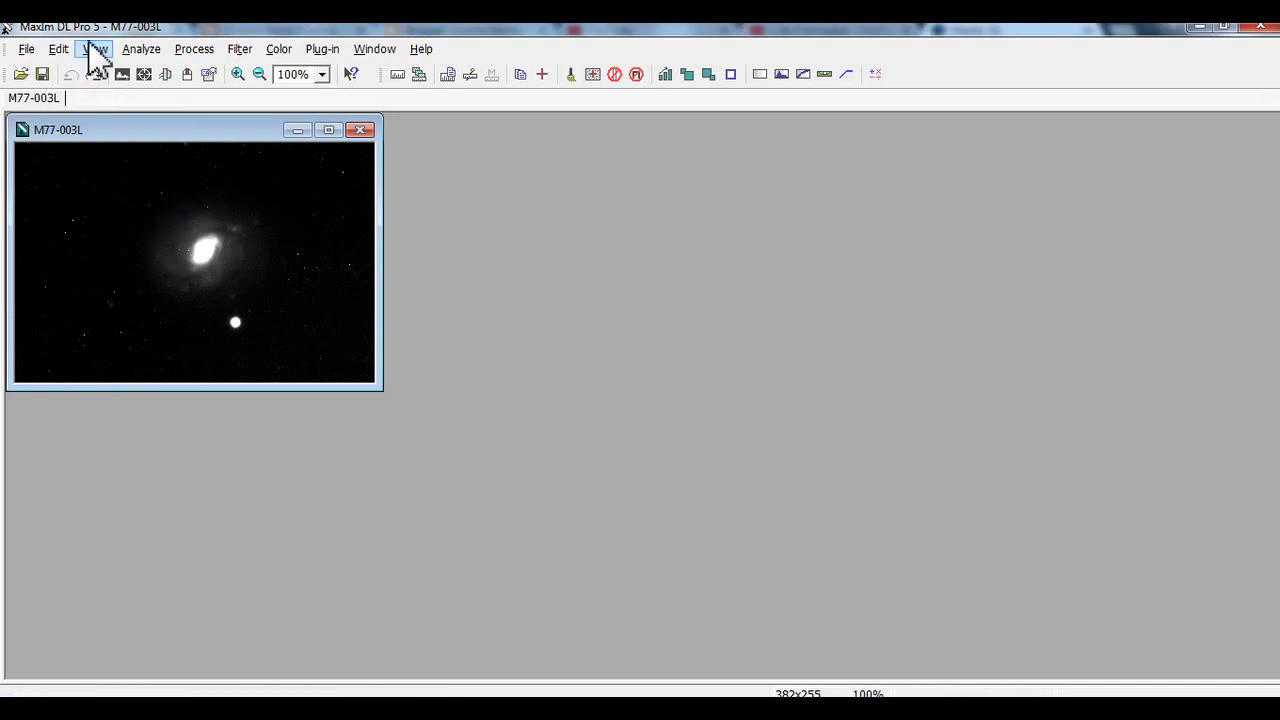
# Step: Redo the Digital Development filter on M77-003L and undo it again to compare both versions
pyautogui.click(64, 48)
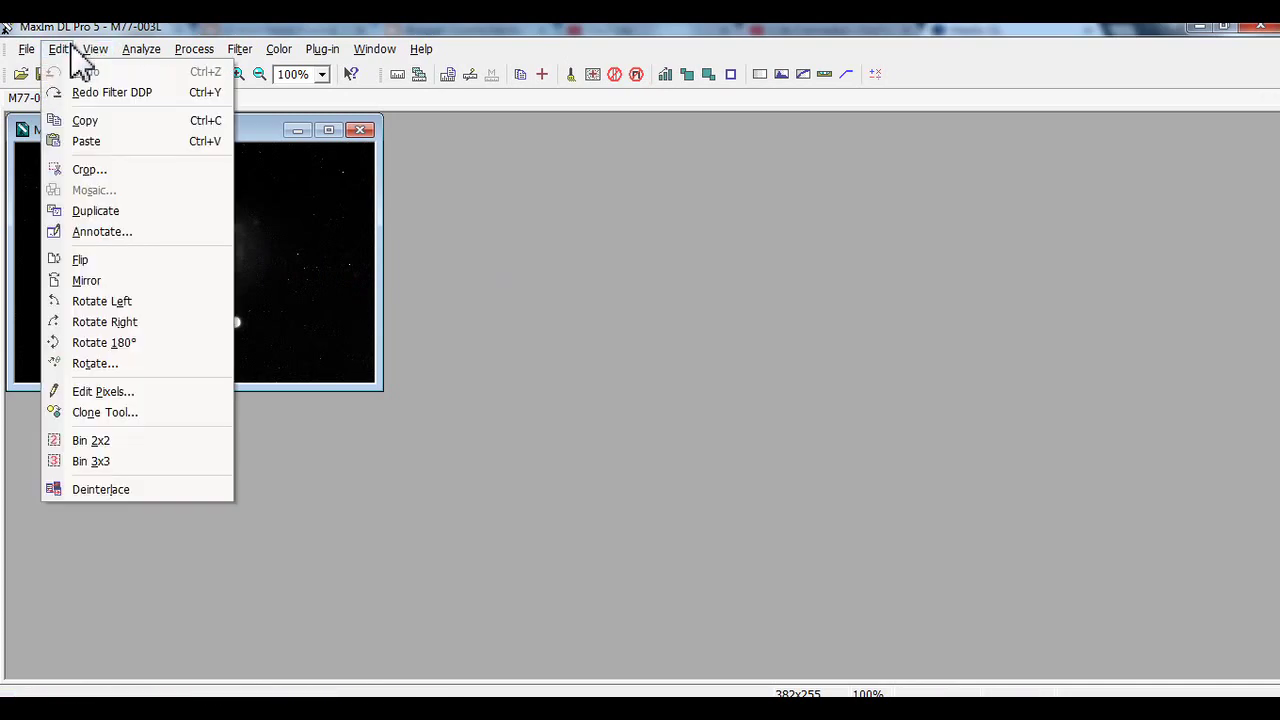
pyautogui.click(106, 93)
pyautogui.click(155, 46)
pyautogui.click(157, 44)
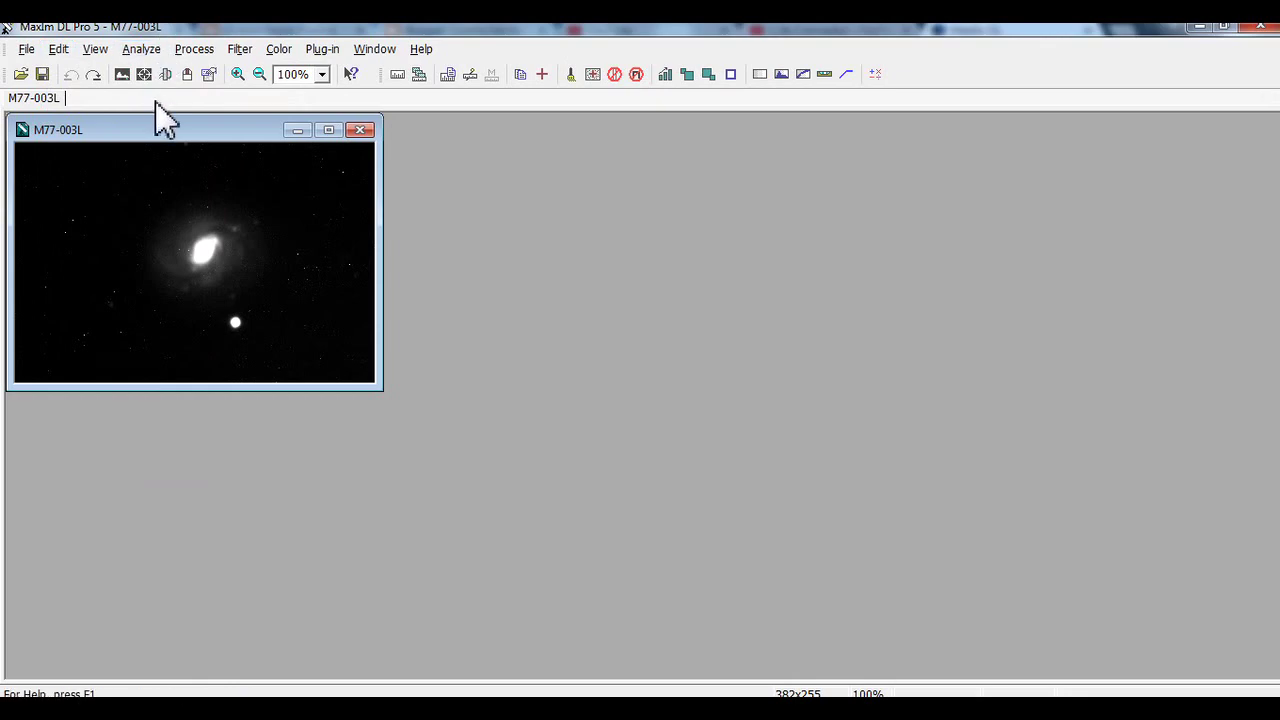
pyautogui.hotkey('ctrl', 'y')
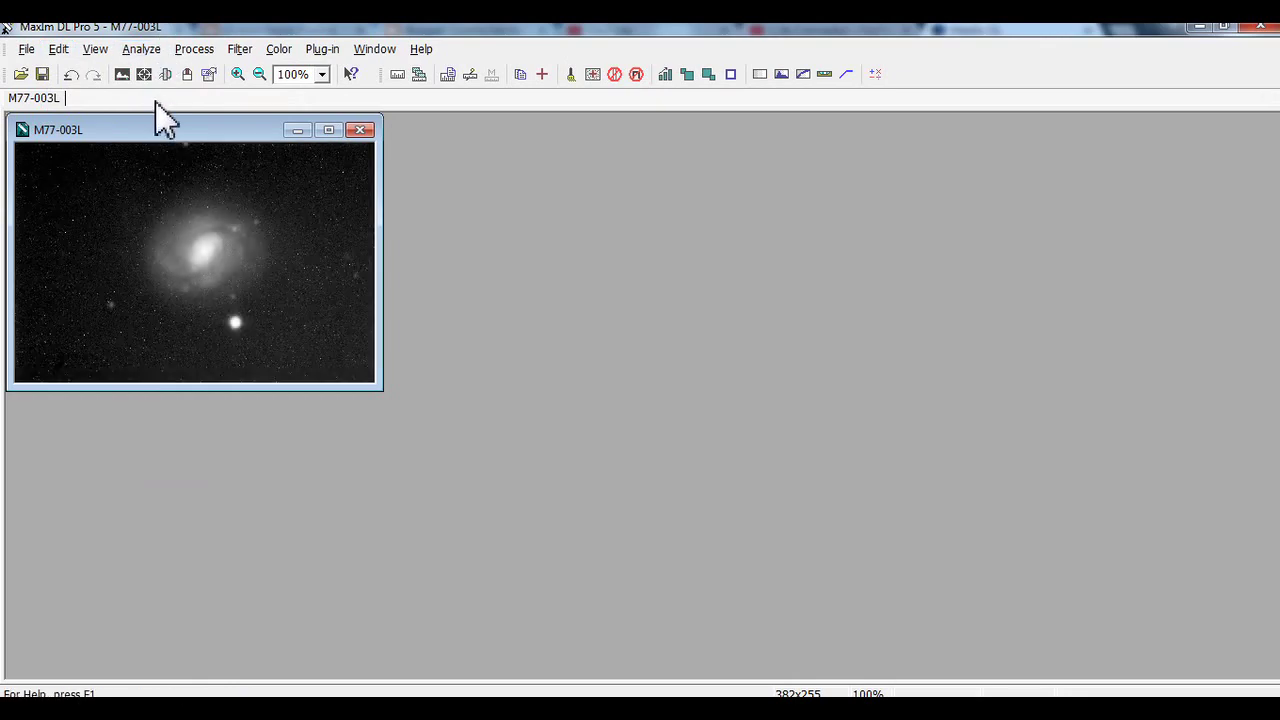
pyautogui.hotkey('ctrl', 'z')
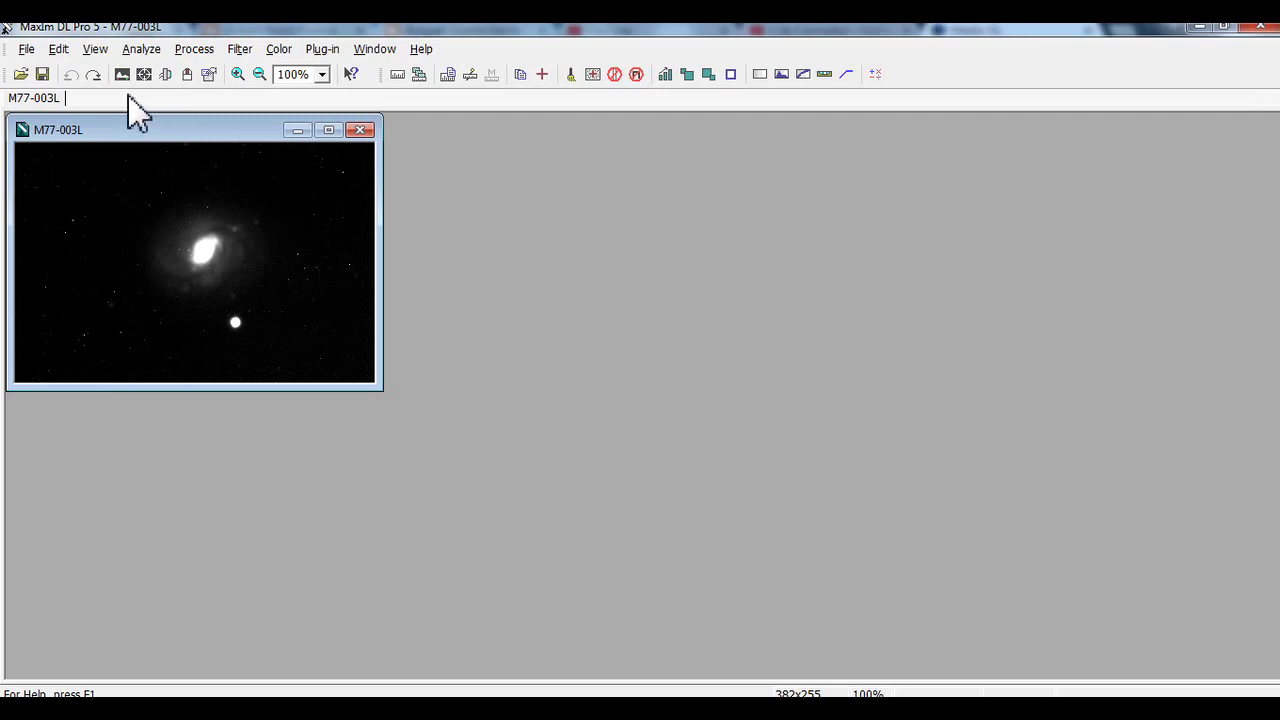
# Step: Copy the unfiltered M77-003L image and paste it as a new image
pyautogui.click(95, 48)
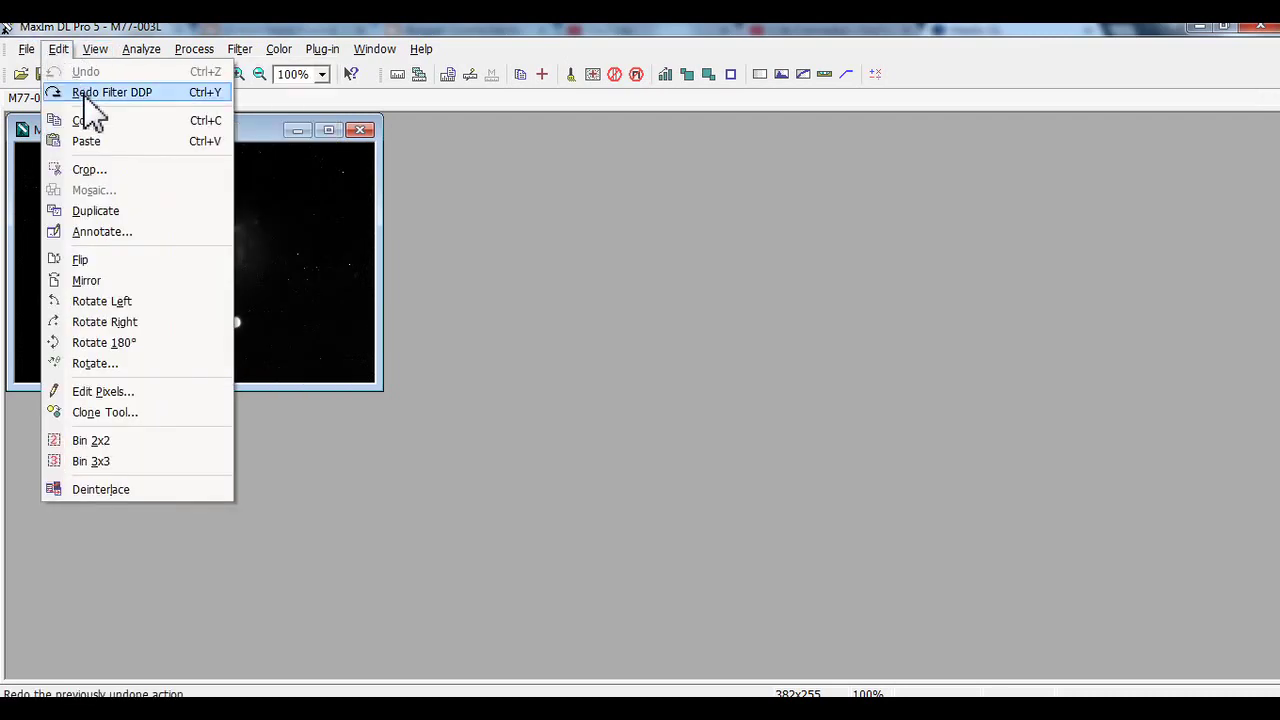
pyautogui.click(145, 121)
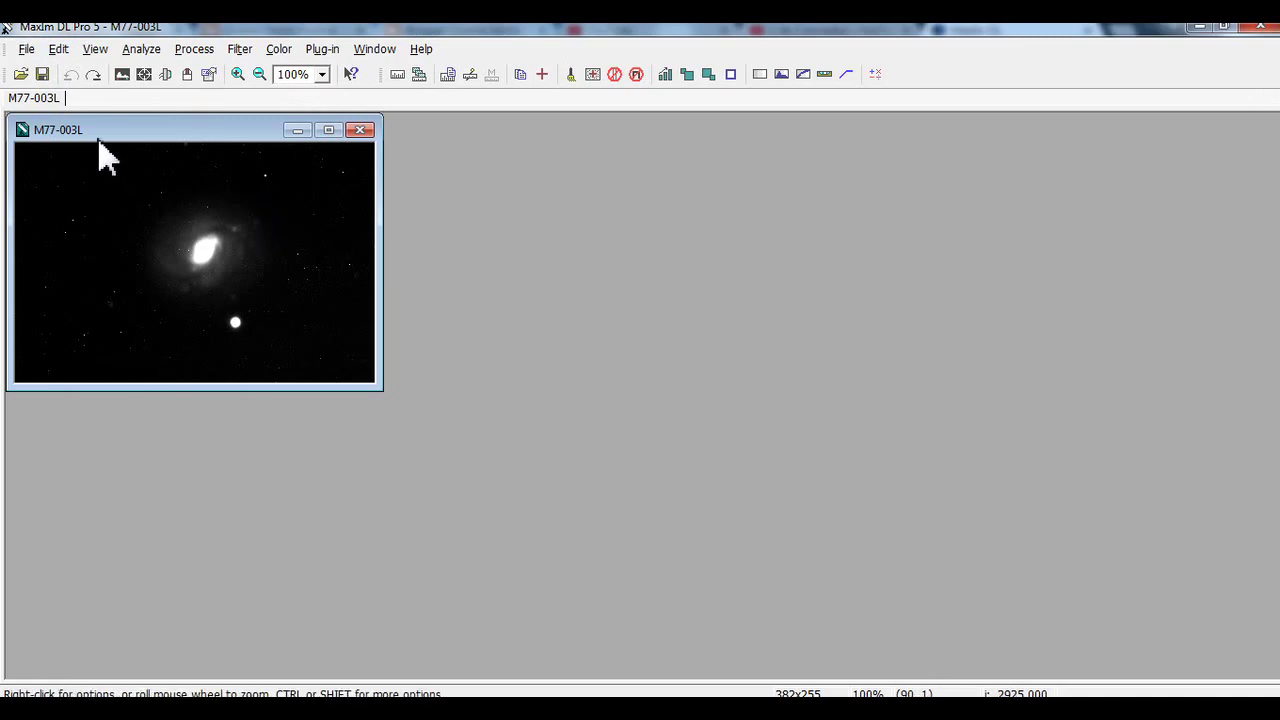
pyautogui.hotkey('ctrl', 'v')
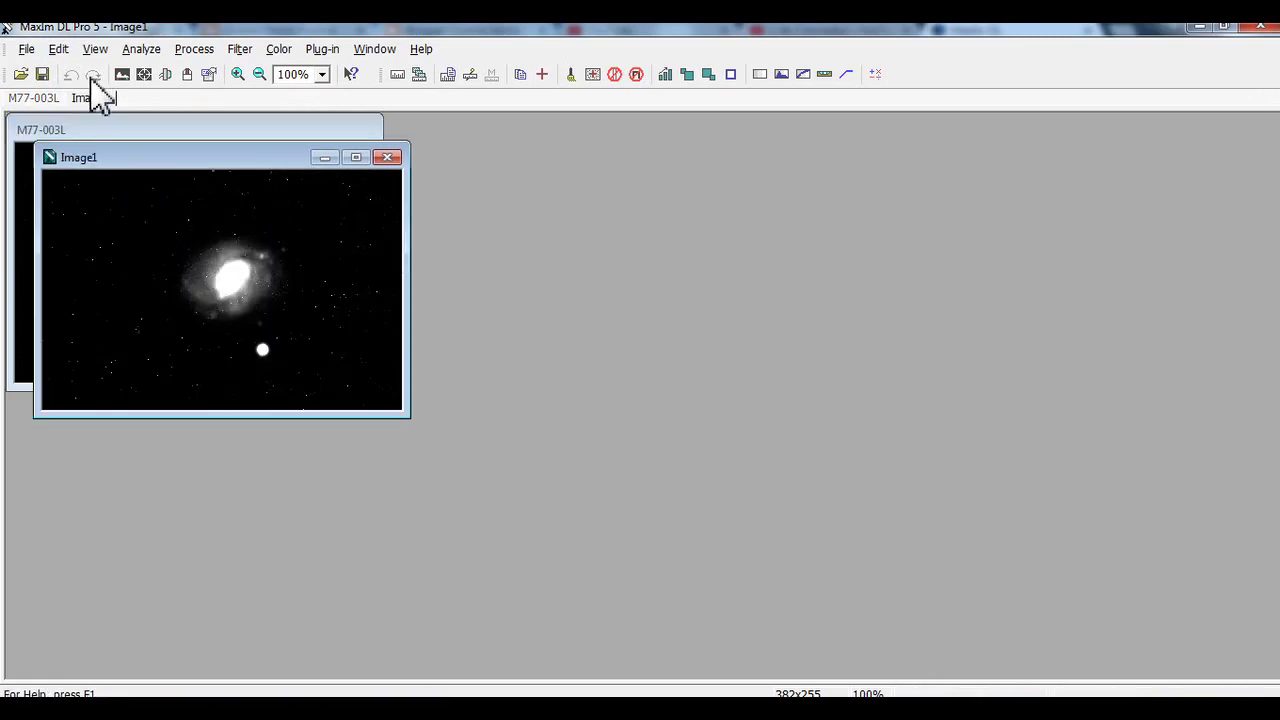
# Step: Make three more successive copies, each time copying the newest pasted image and pasting it as another new image
pyautogui.click(58, 48)
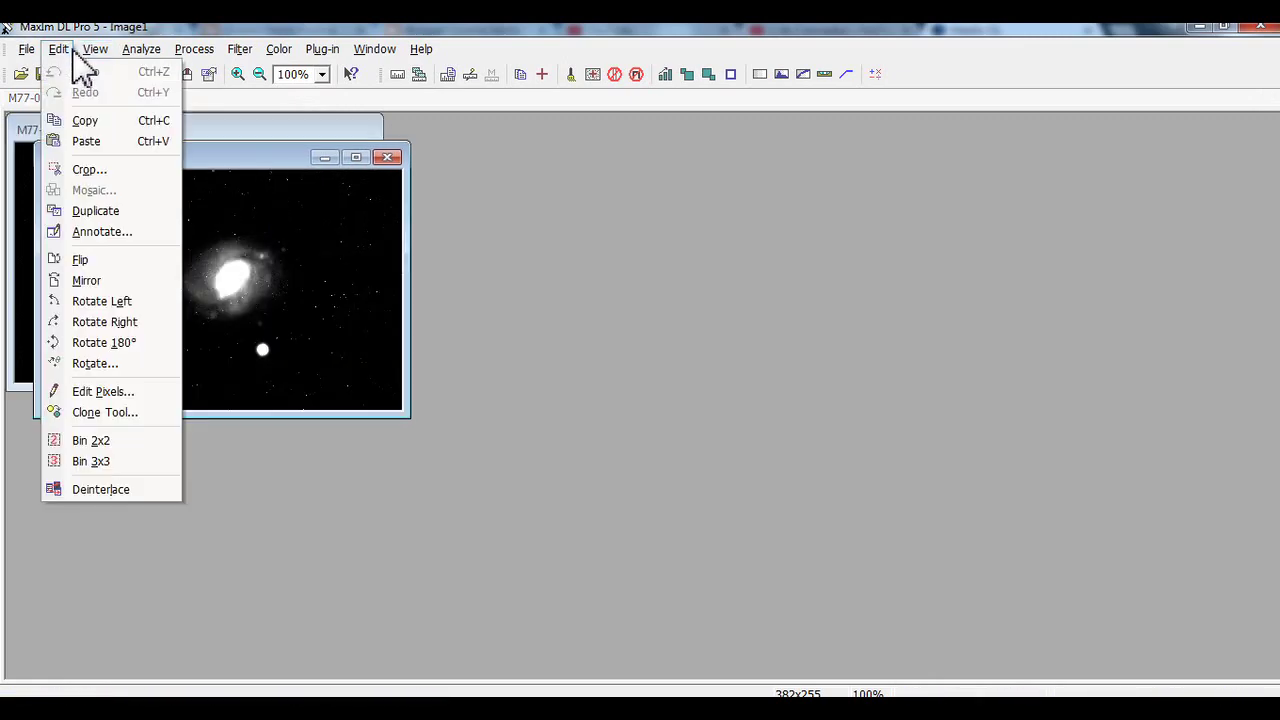
pyautogui.click(112, 128)
pyautogui.click(58, 48)
pyautogui.click(110, 139)
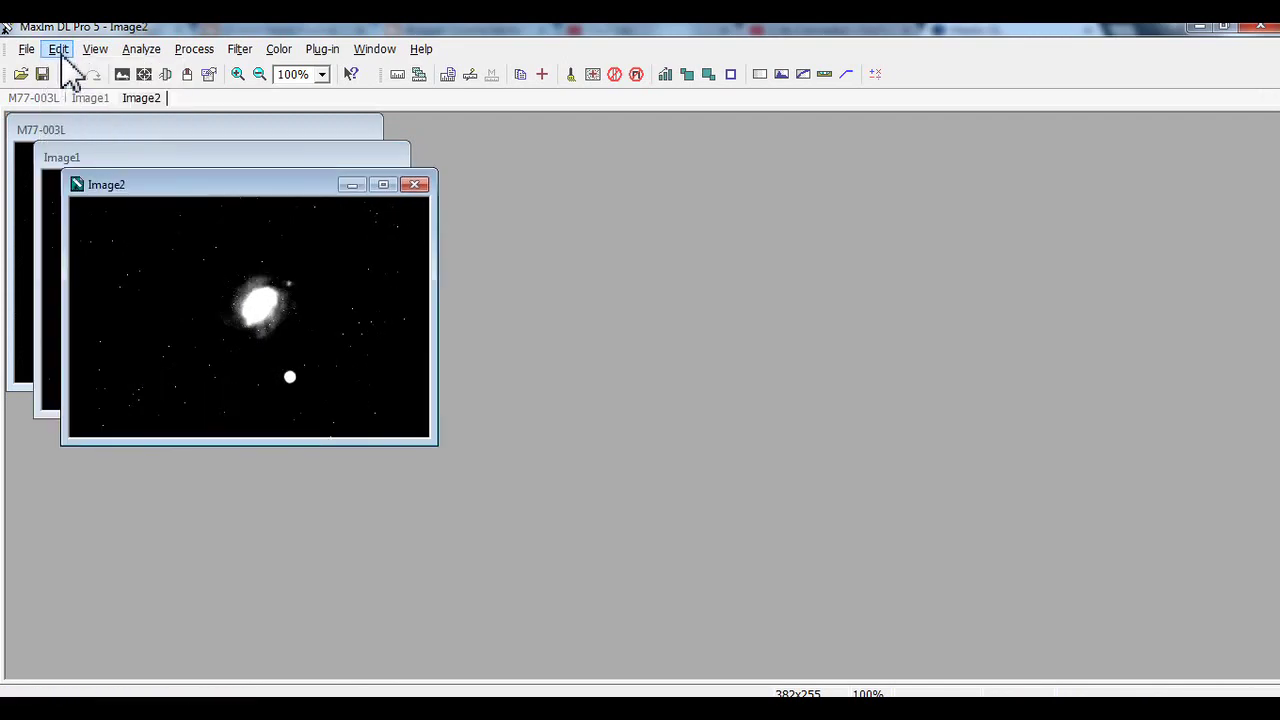
pyautogui.click(58, 48)
pyautogui.click(90, 121)
pyautogui.click(58, 48)
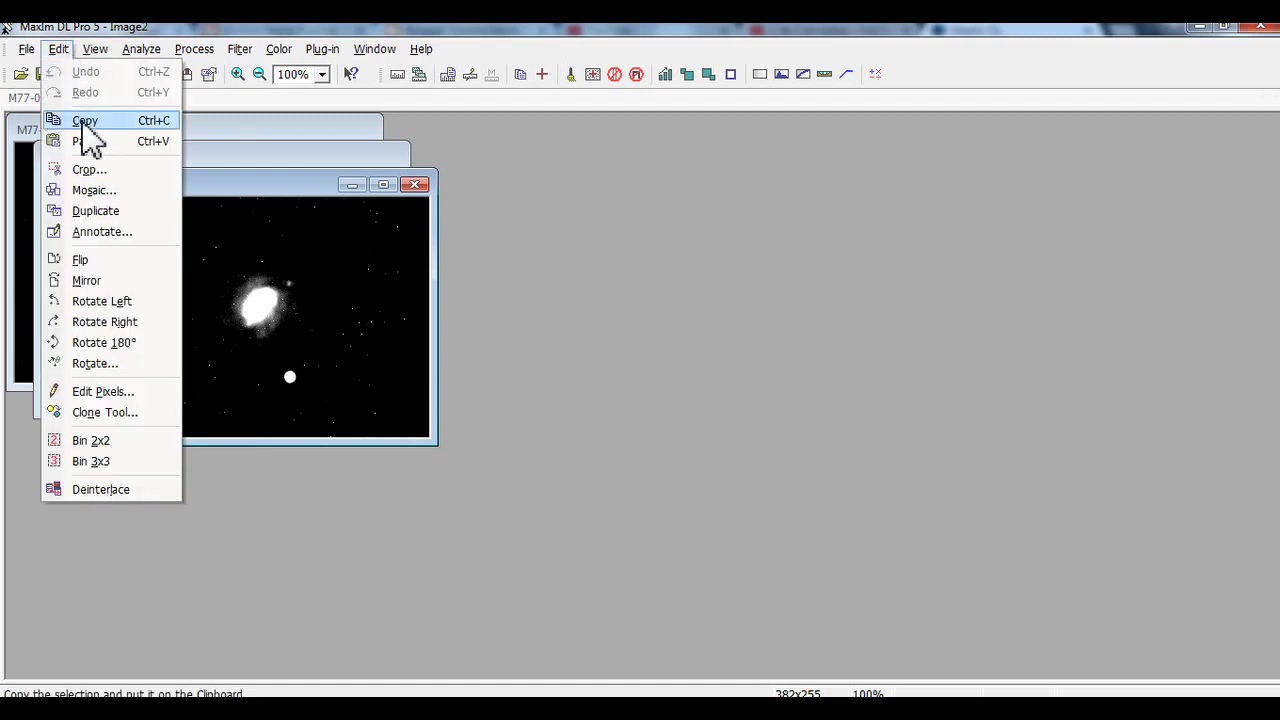
pyautogui.click(86, 140)
pyautogui.click(58, 48)
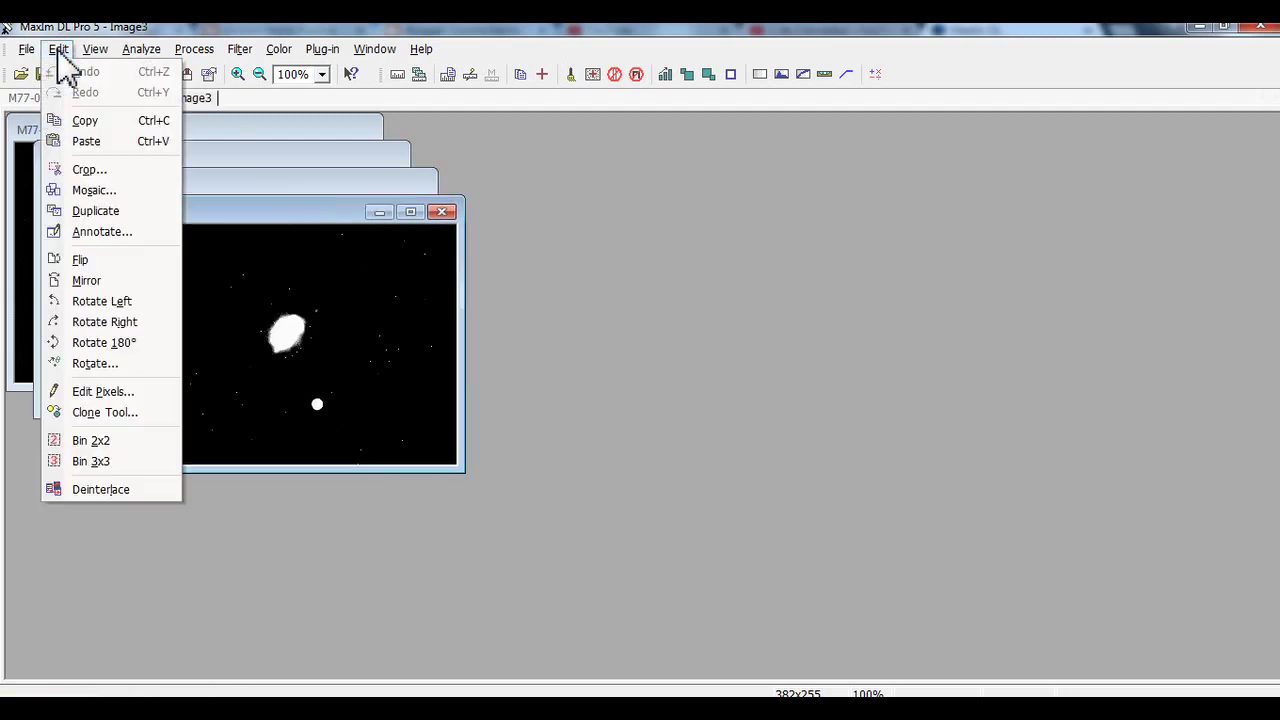
pyautogui.click(80, 121)
pyautogui.click(58, 48)
pyautogui.click(85, 141)
# Step: Bring the pasted copies and the original M77-003L to the front in turn to compare how they look
pyautogui.click(128, 212)
pyautogui.click(134, 184)
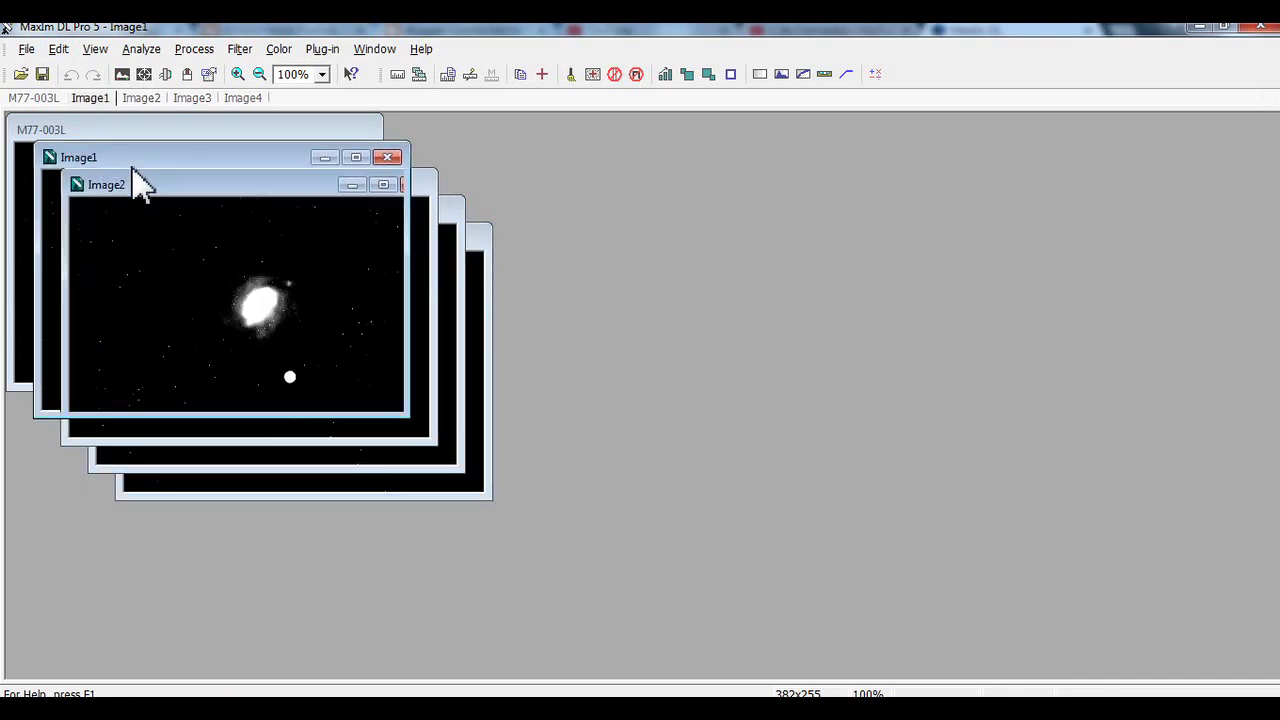
pyautogui.click(127, 160)
pyautogui.click(122, 137)
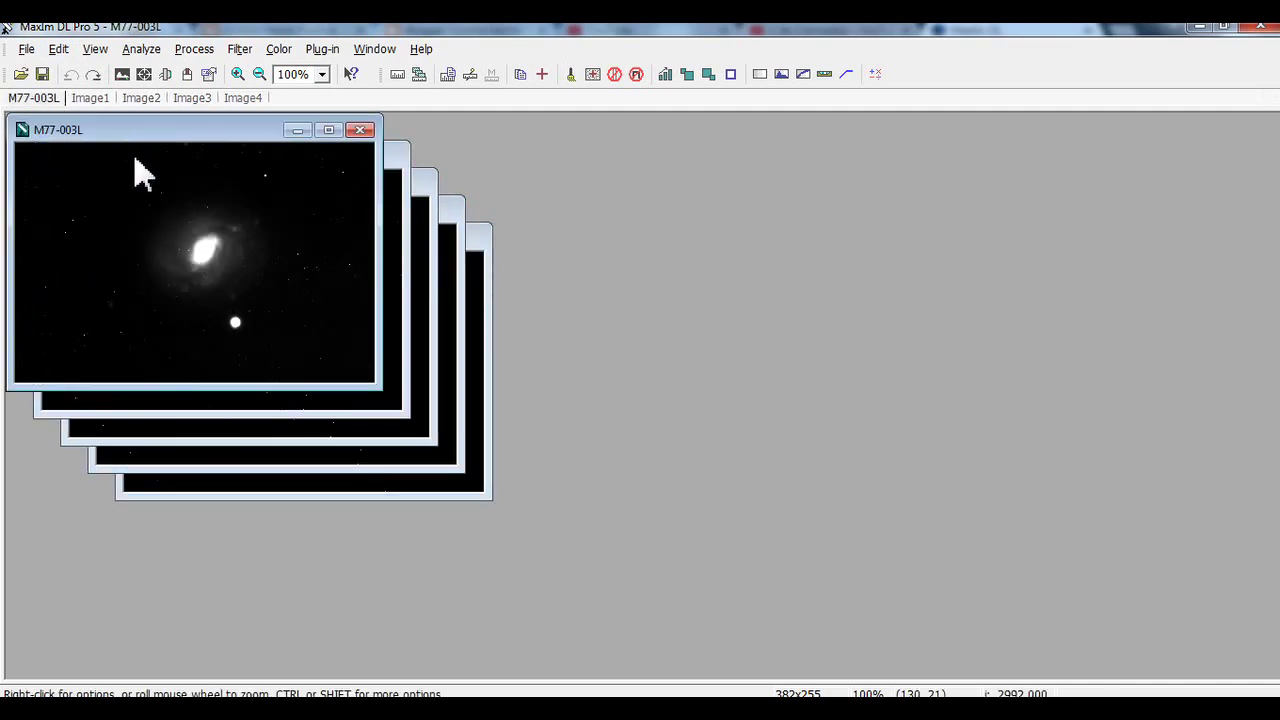
pyautogui.click(412, 383)
pyautogui.click(448, 382)
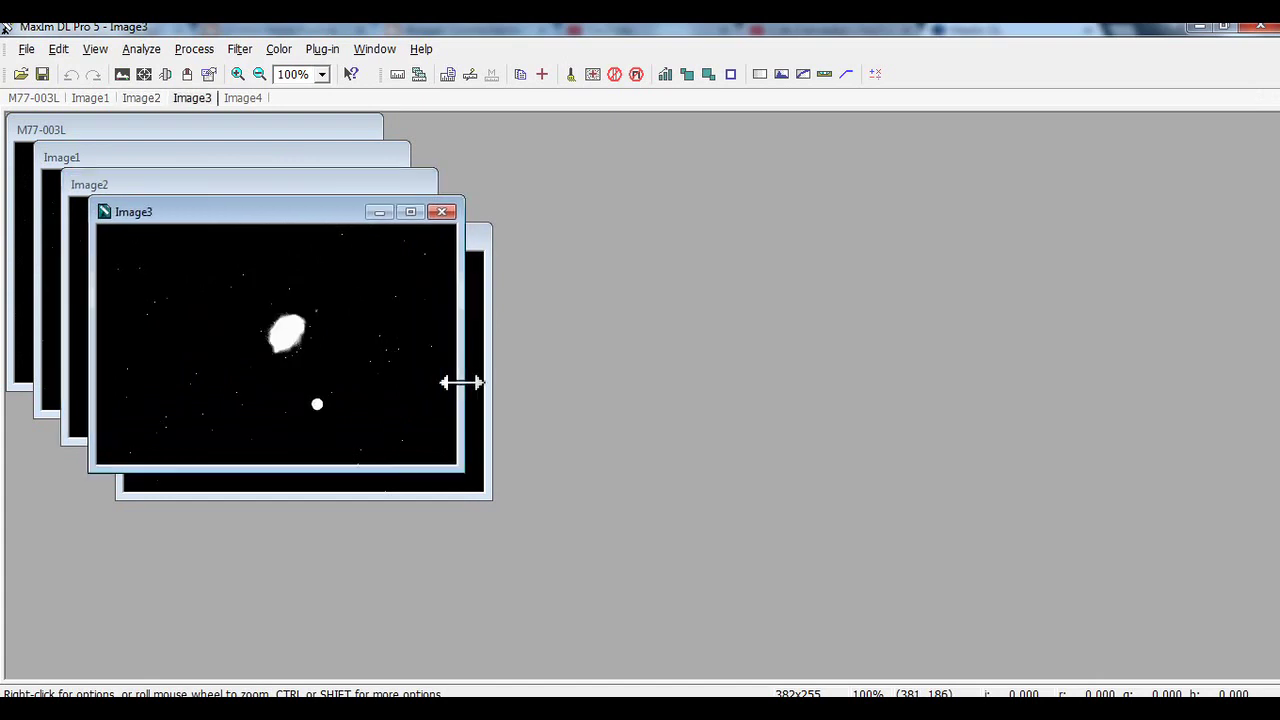
# Step: Examine the Screen Stretch histogram and range of each pasted copy, ending with the original M77-003L
pyautogui.click(121, 74)
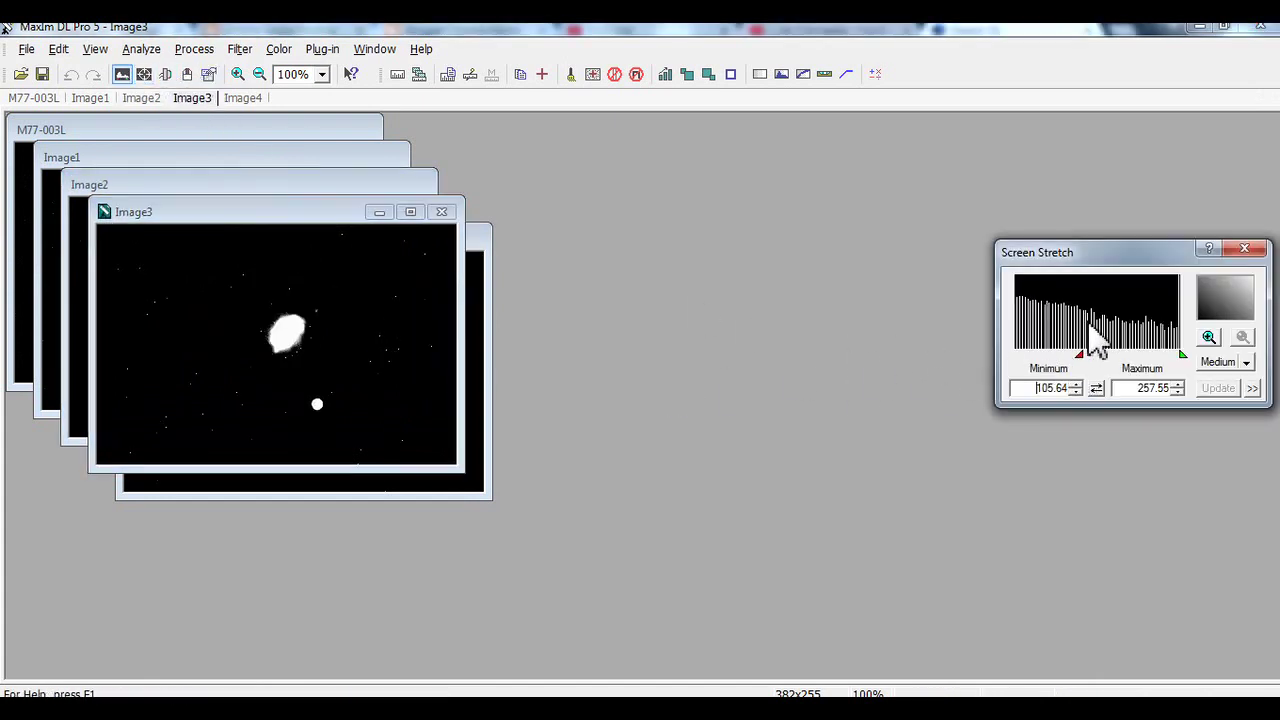
pyautogui.click(490, 370)
pyautogui.click(245, 208)
pyautogui.click(248, 185)
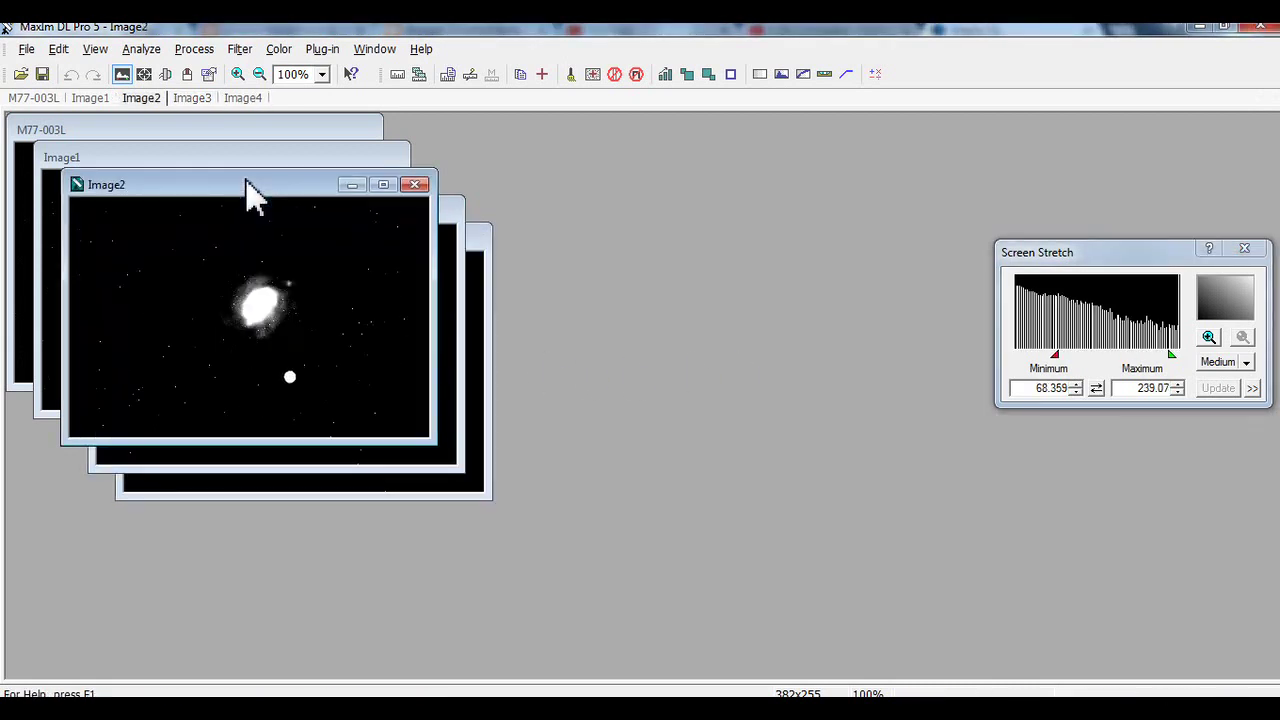
pyautogui.click(249, 160)
pyautogui.click(250, 130)
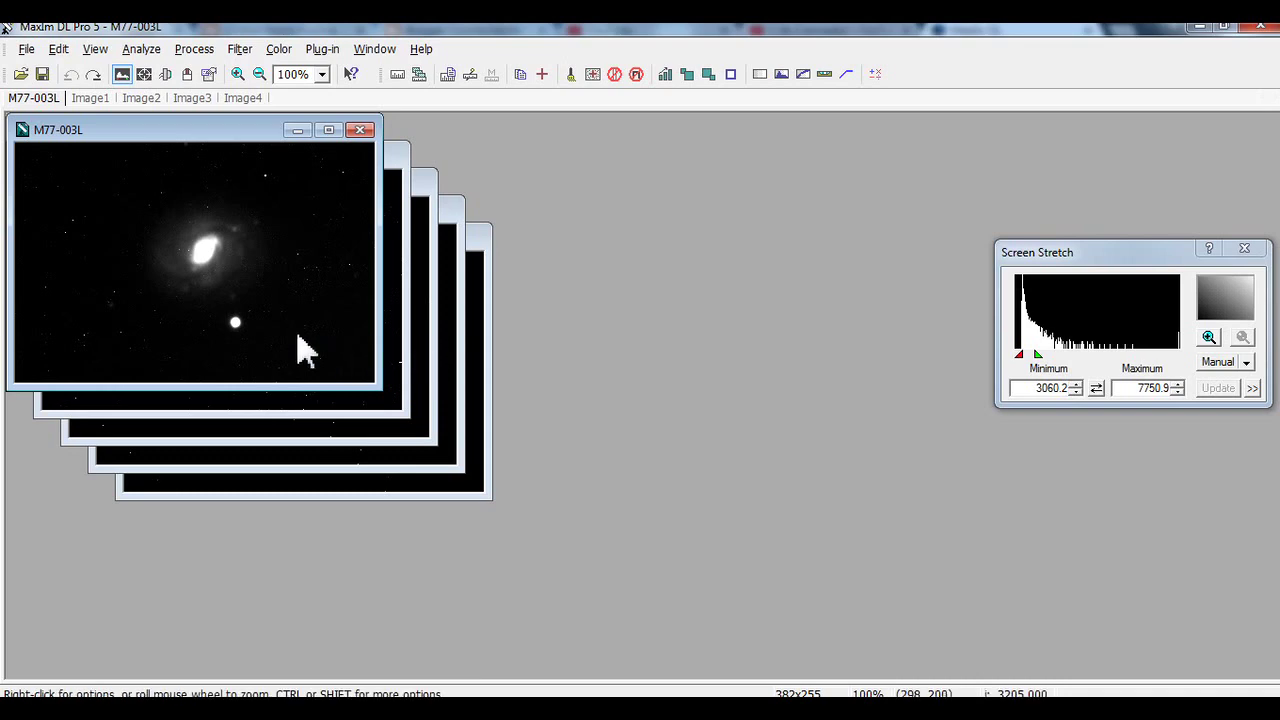
# Step: Draw a rectangular selection around the galaxy in the M77-003L image
pyautogui.click(58, 49)
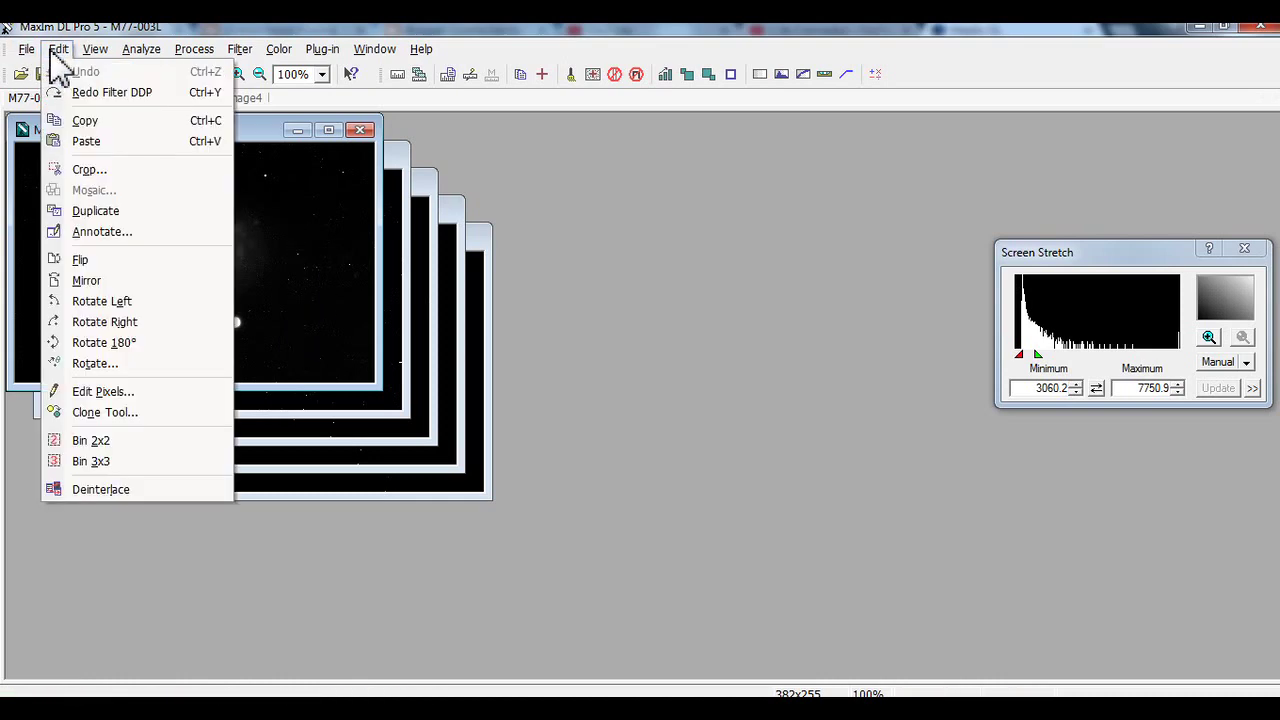
pyautogui.click(121, 172)
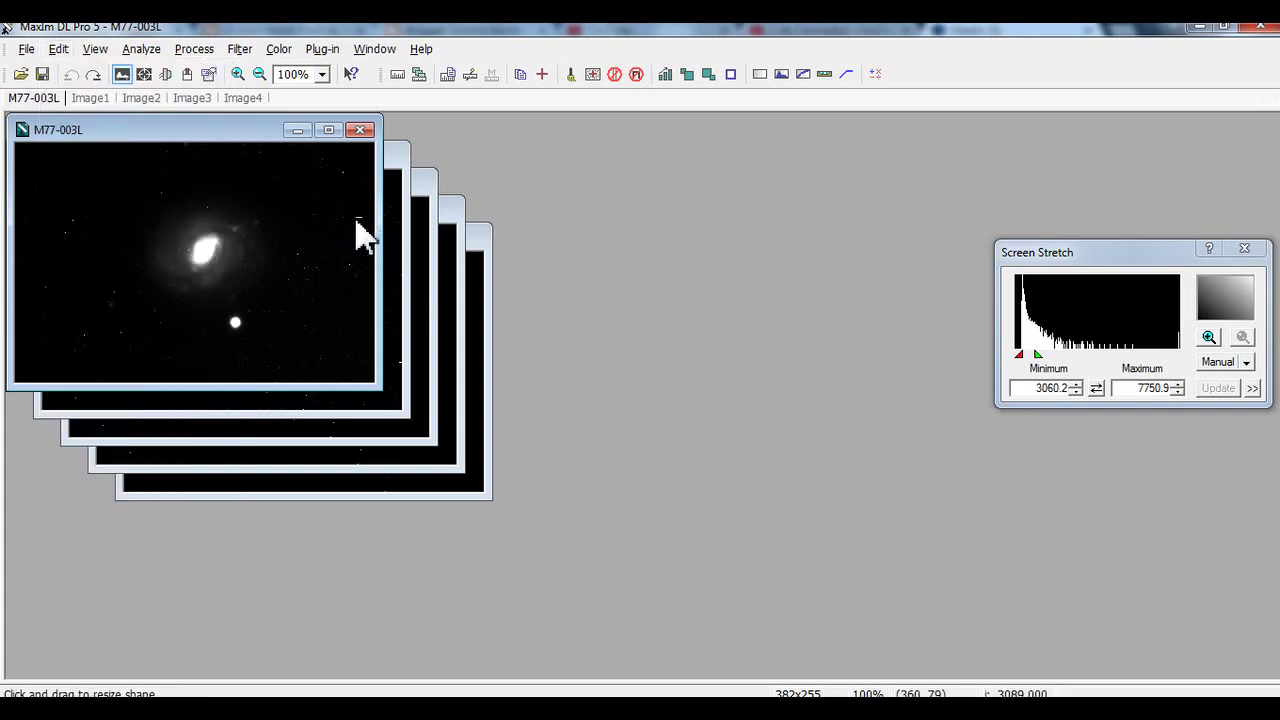
pyautogui.moveTo(120, 333); pyautogui.dragTo(334, 217)
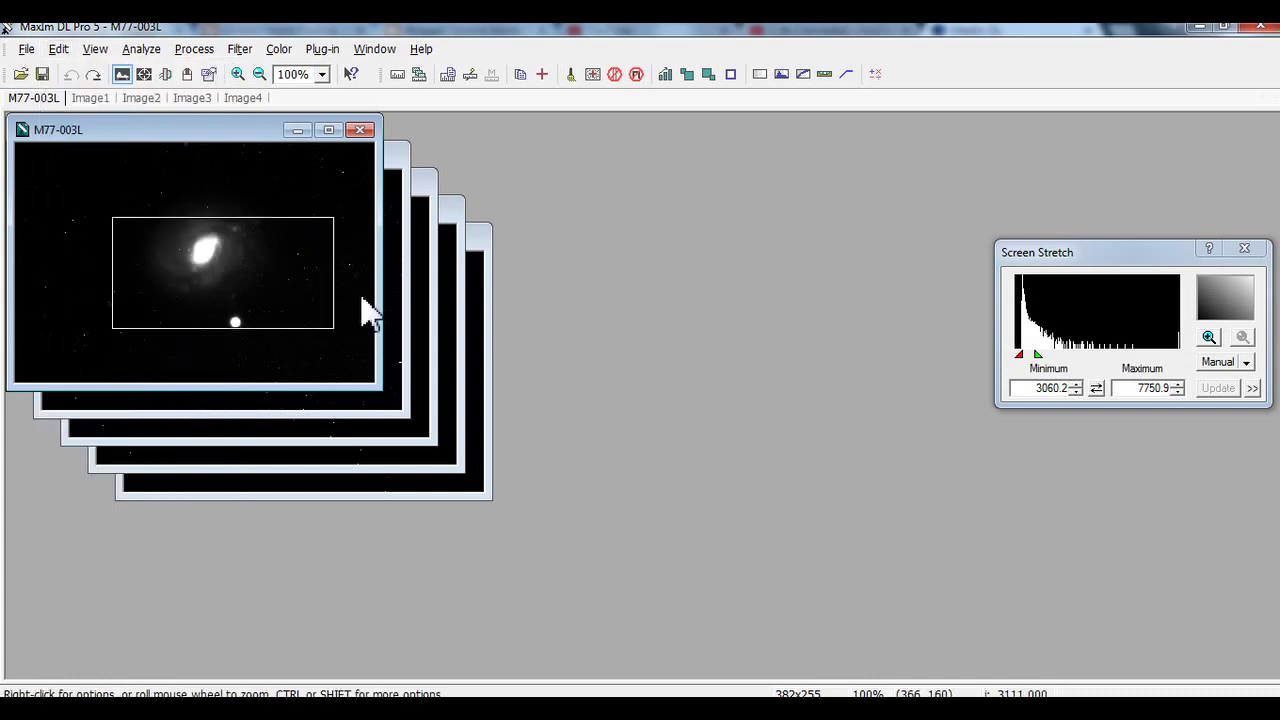
# Step: Crop the M77-003L image to the selected area around the galaxy and close it without saving the changes
pyautogui.click(58, 49)
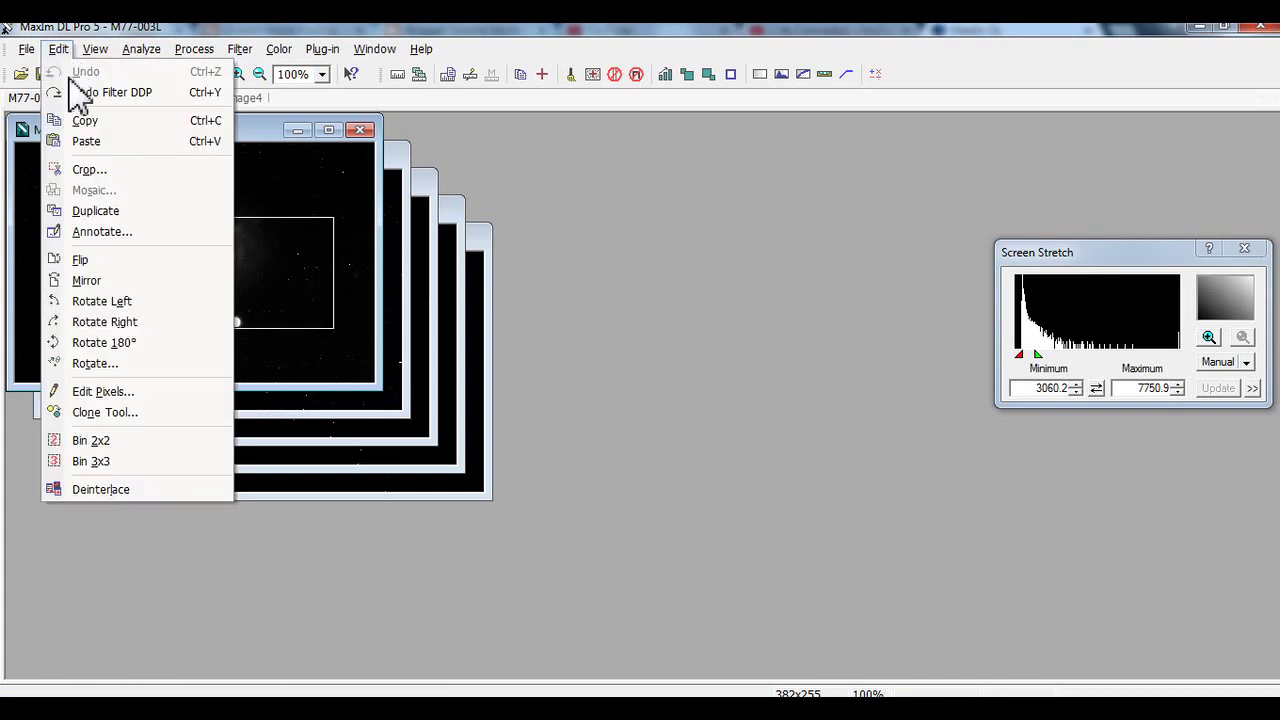
pyautogui.click(96, 170)
pyautogui.click(733, 303)
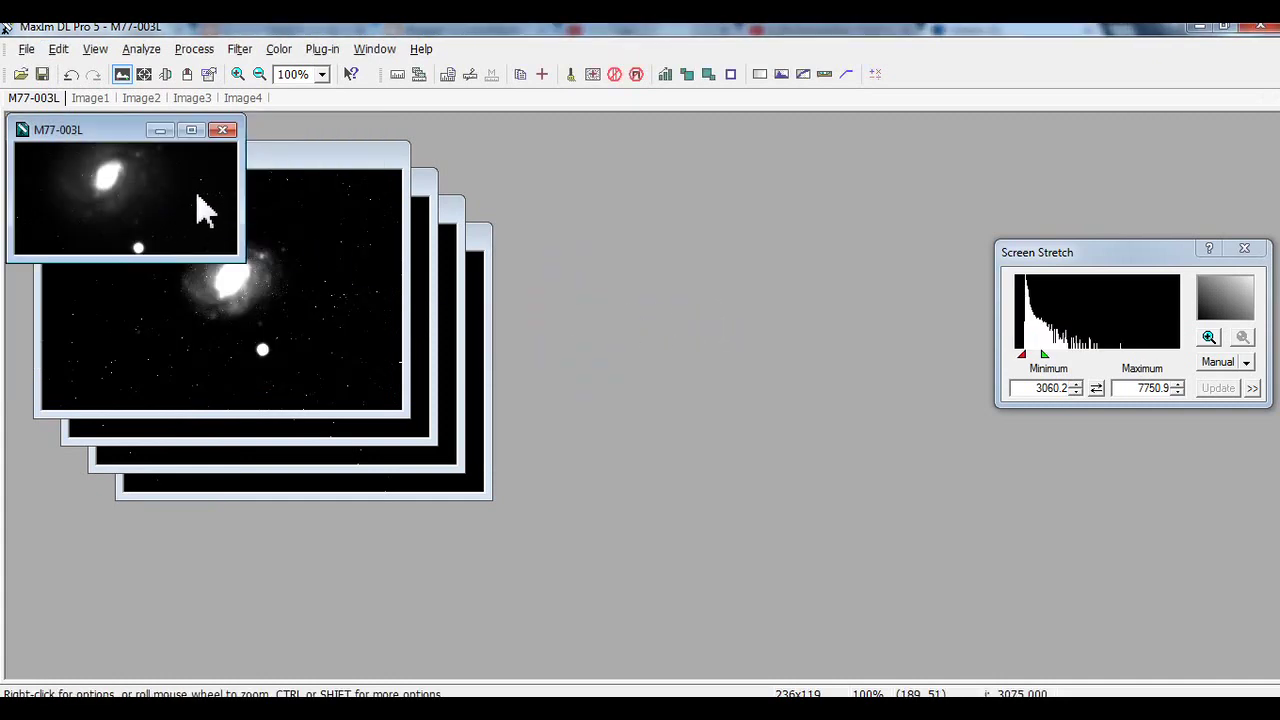
pyautogui.click(224, 133)
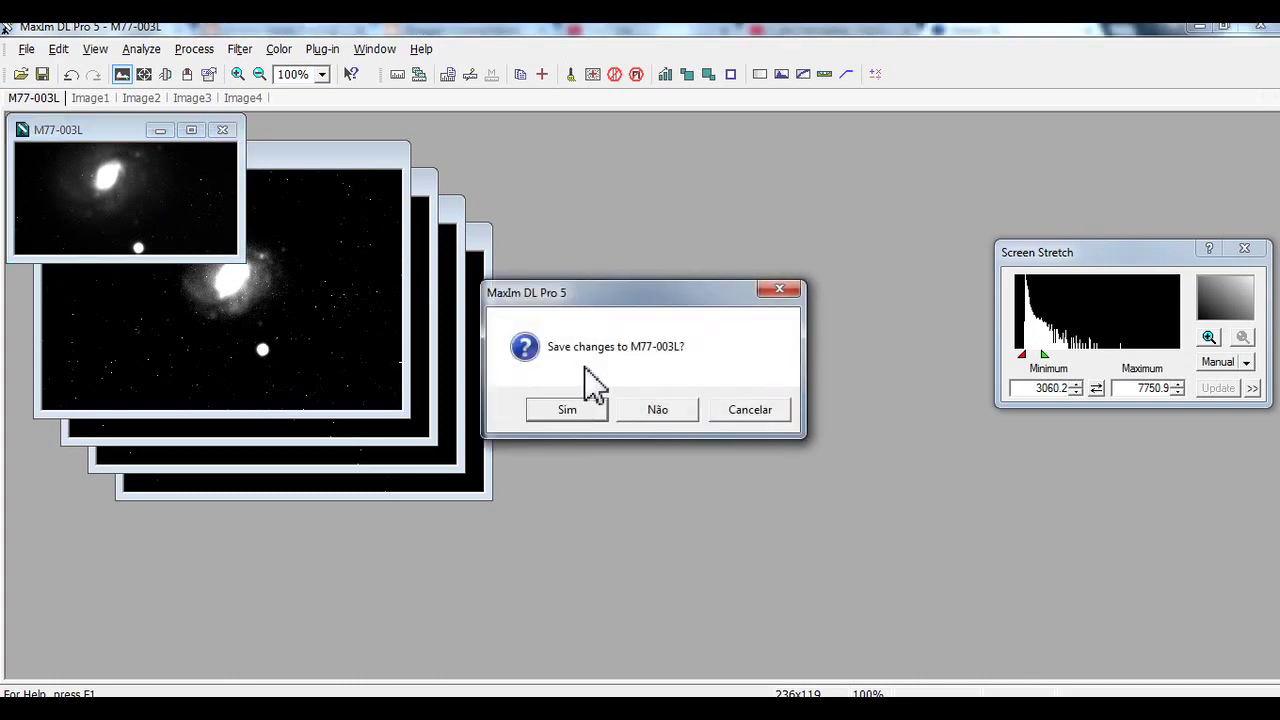
pyautogui.click(651, 423)
# Step: Start the Mosaic tool and spread the Image1 and Image2 windows apart in the workspace
pyautogui.click(52, 50)
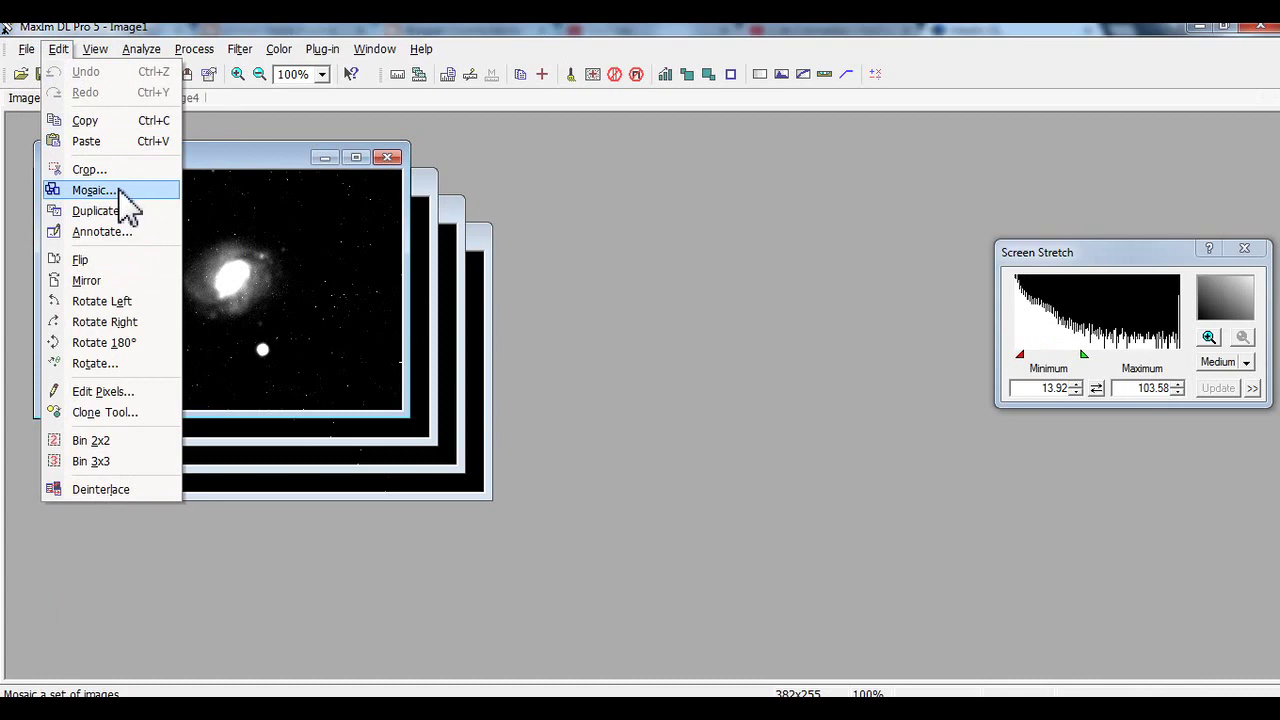
pyautogui.click(120, 190)
pyautogui.moveTo(232, 158); pyautogui.dragTo(650, 213)
pyautogui.moveTo(380, 183); pyautogui.dragTo(500, 220)
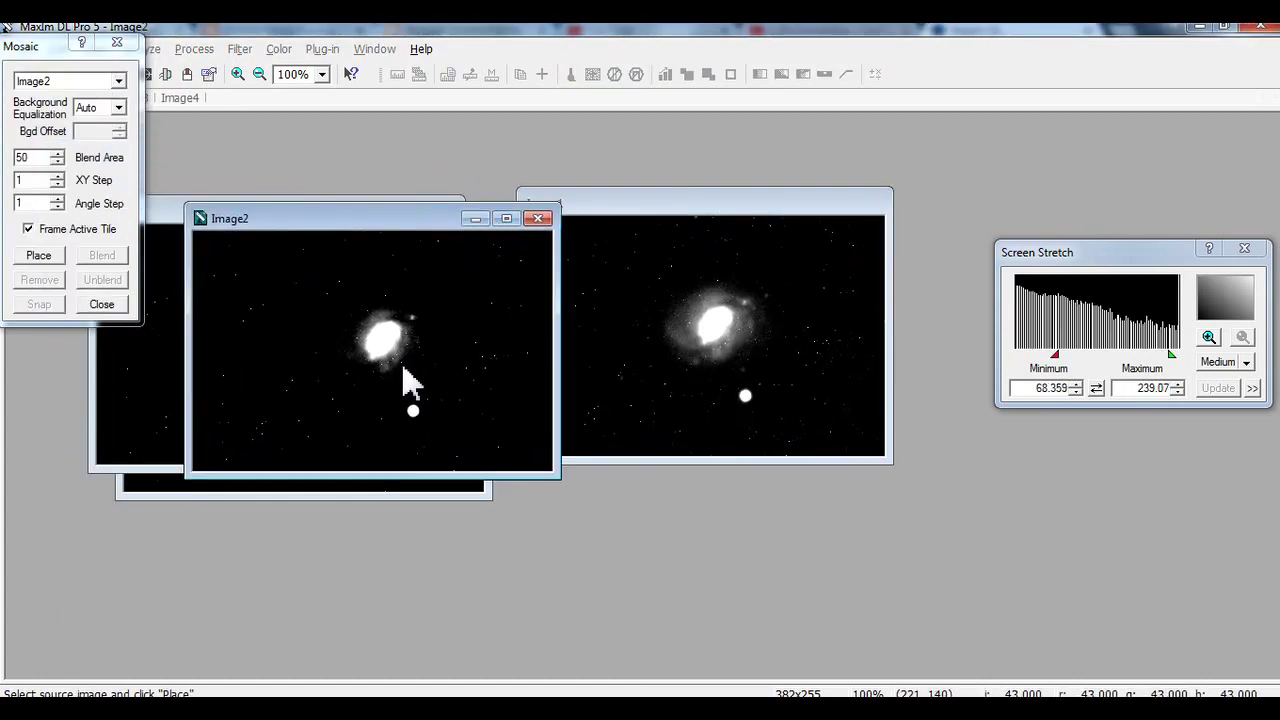
# Step: Look through the Mosaic source image and Background Equalization choices, keeping Image2 and Auto, and close the tool without placing anything
pyautogui.click(100, 81)
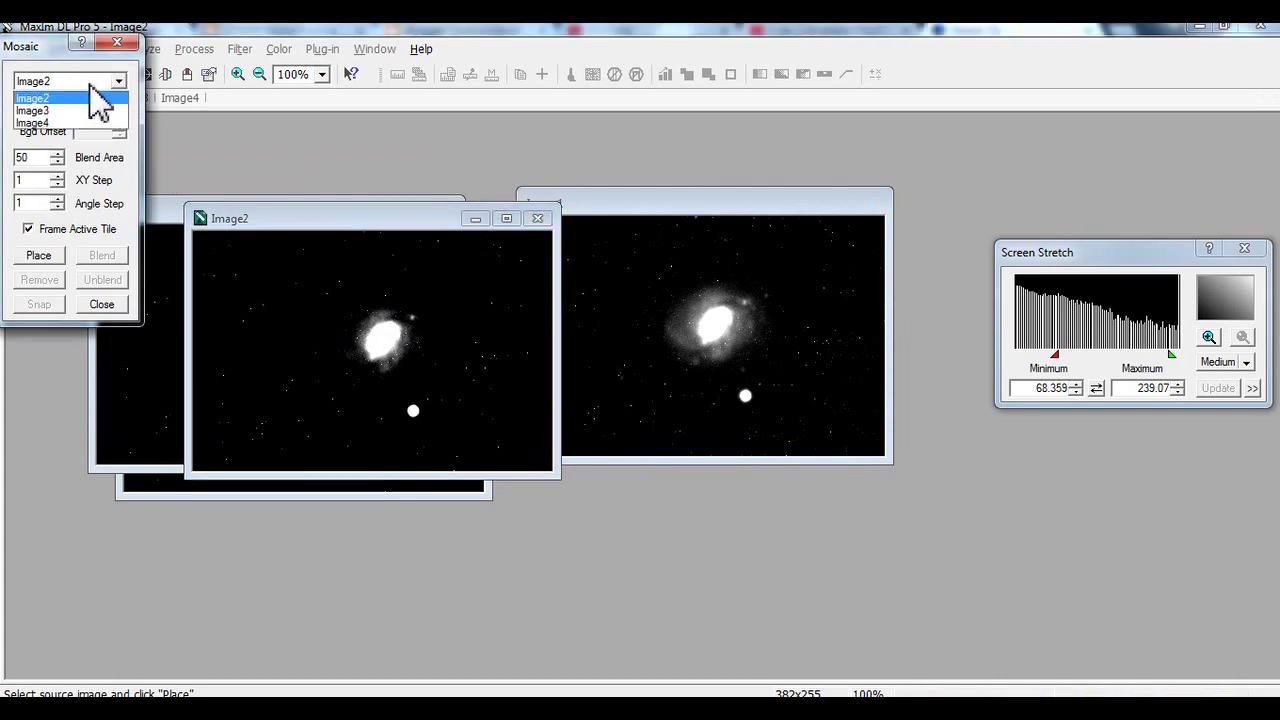
pyautogui.click(92, 110)
pyautogui.click(100, 81)
pyautogui.click(94, 98)
pyautogui.click(100, 107)
pyautogui.click(100, 134)
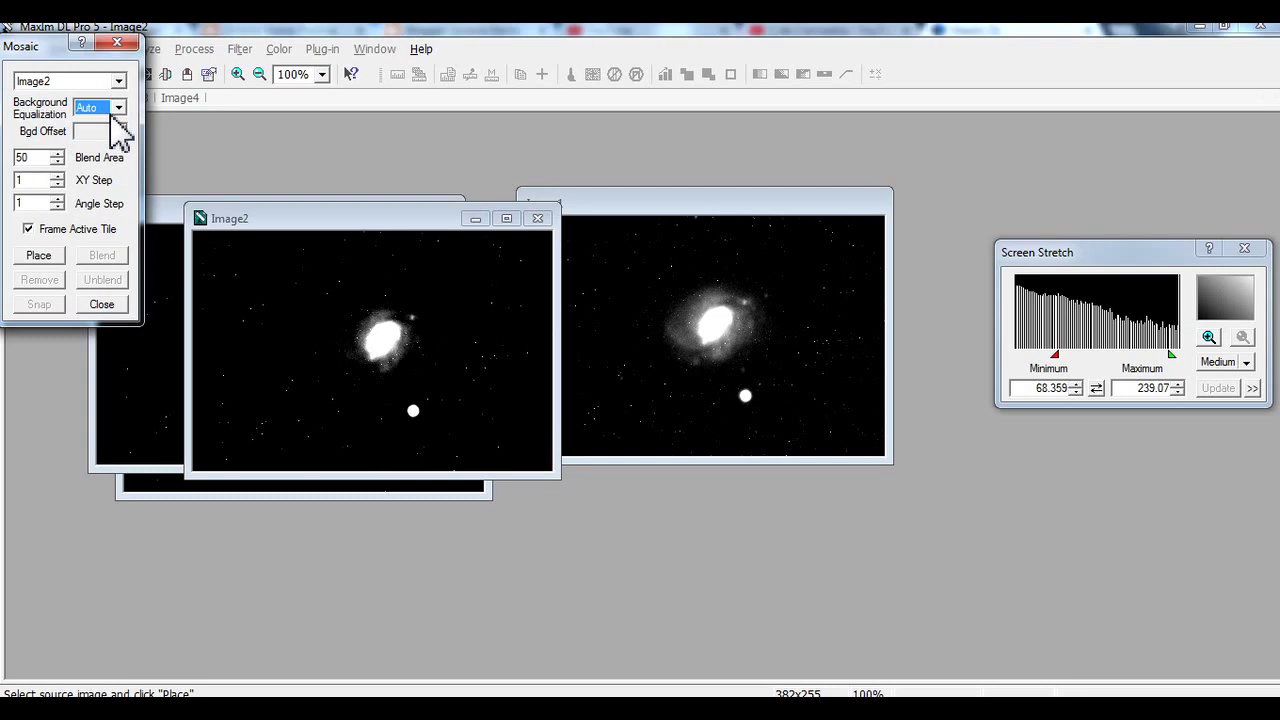
pyautogui.click(120, 44)
# Step: Duplicate Image2, and duplicate the resulting copy once more
pyautogui.click(100, 50)
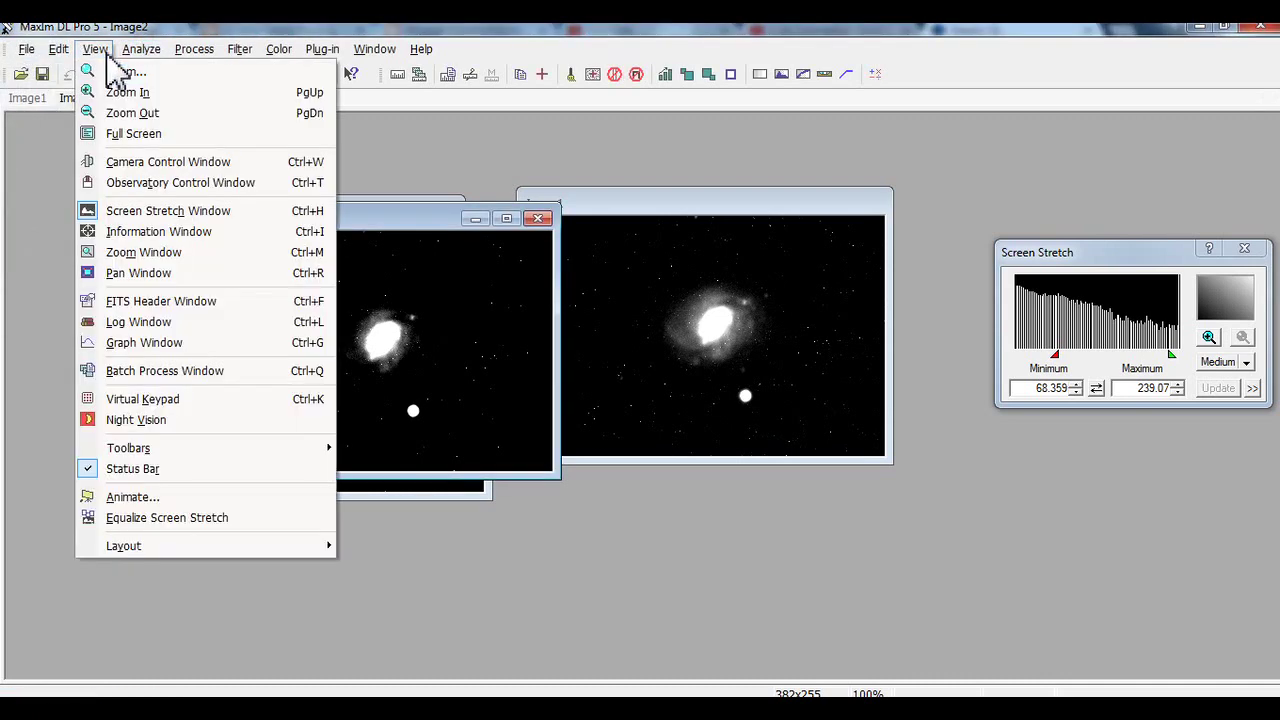
pyautogui.moveTo(76, 56)
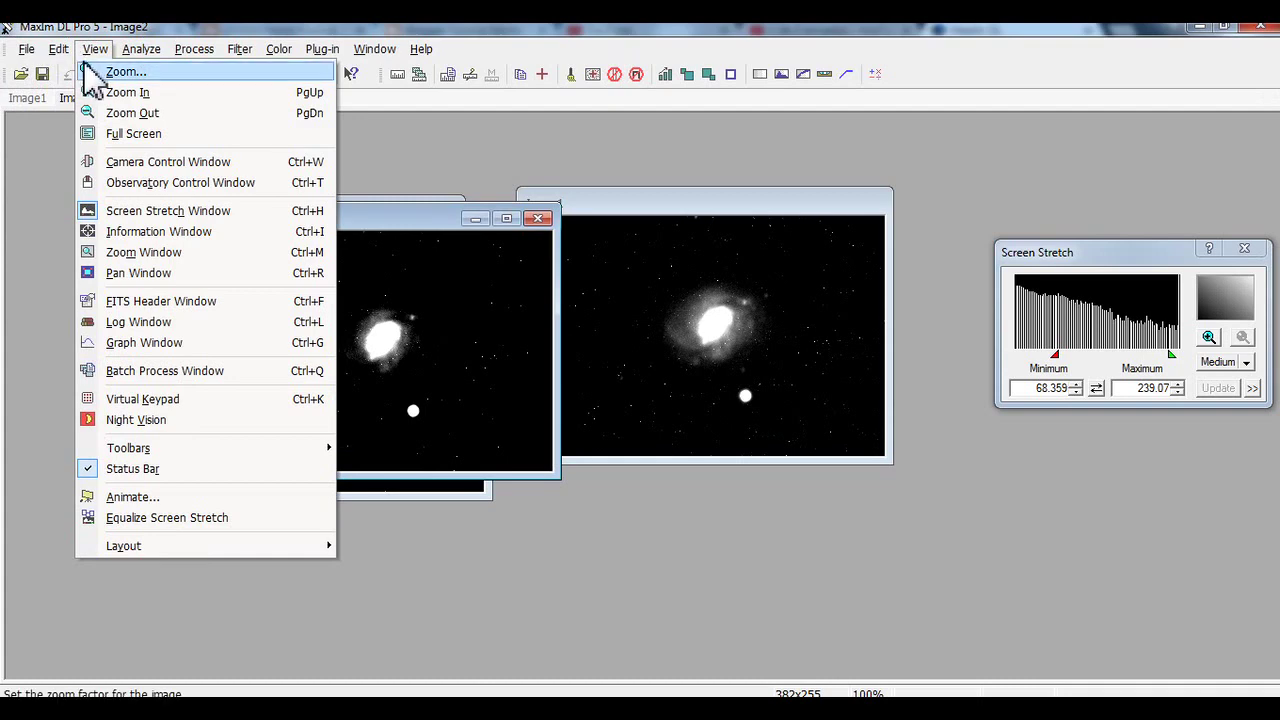
pyautogui.moveTo(130, 50)
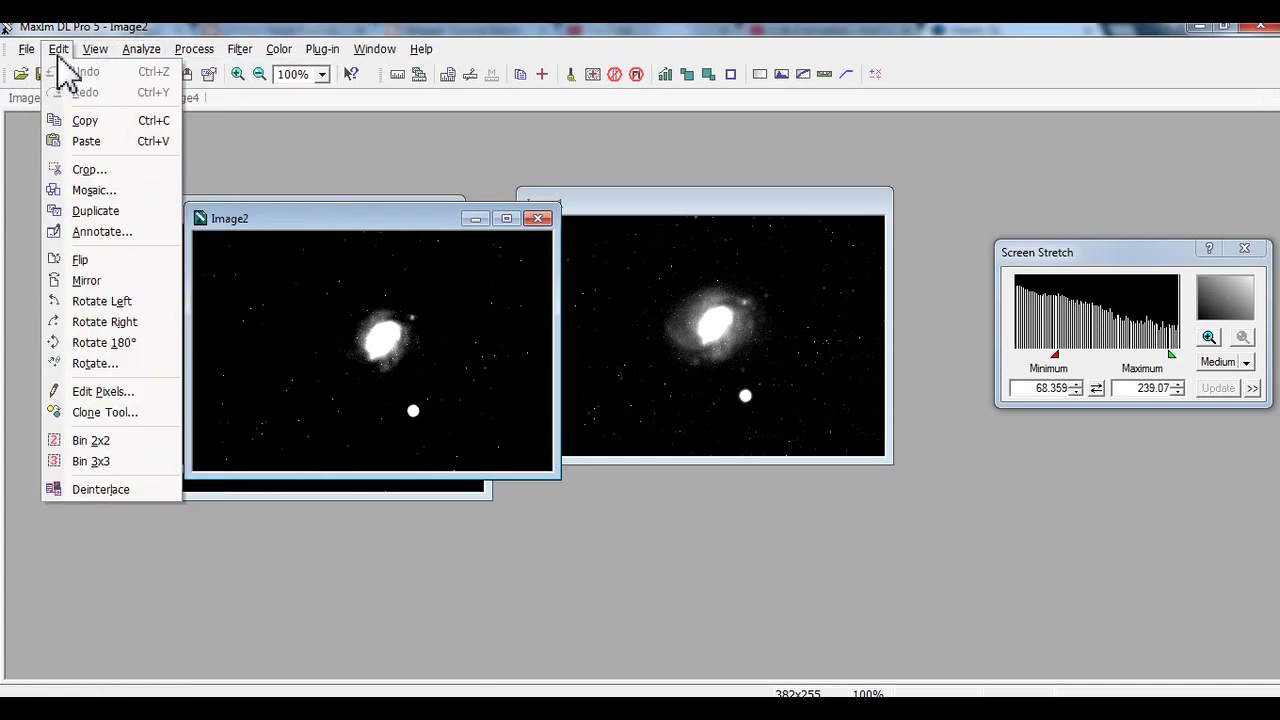
pyautogui.click(117, 211)
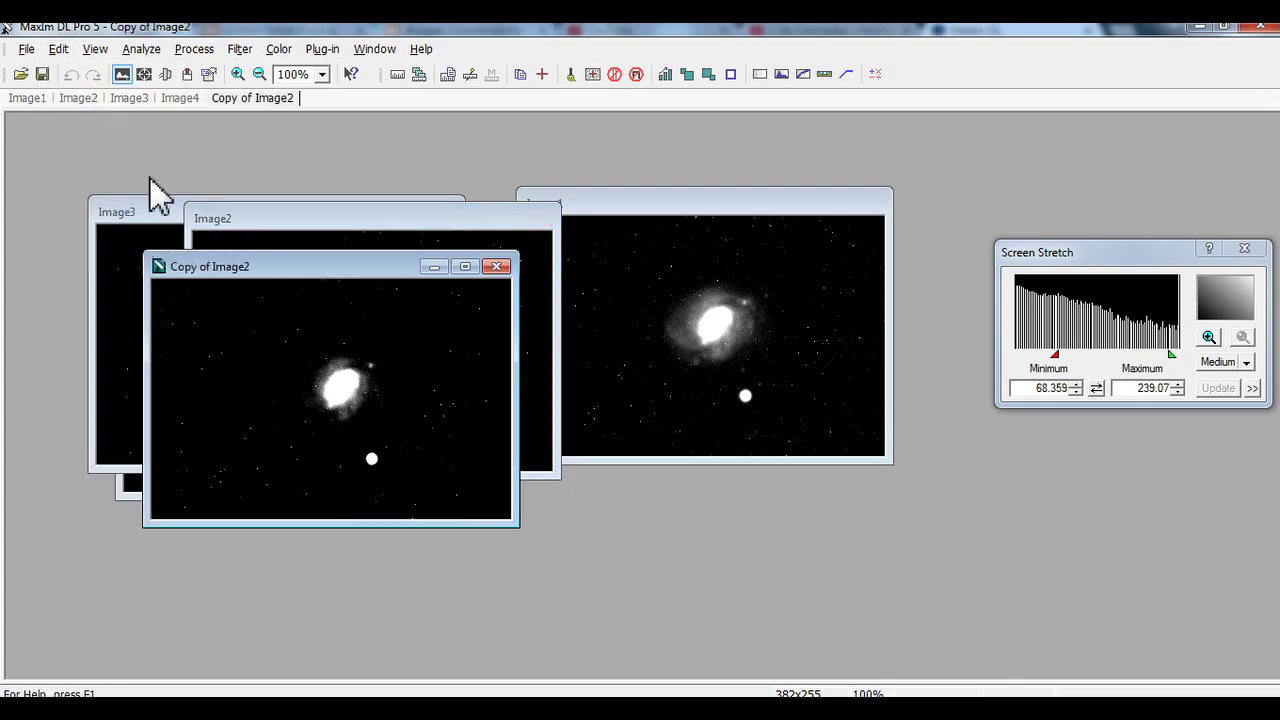
pyautogui.click(57, 50)
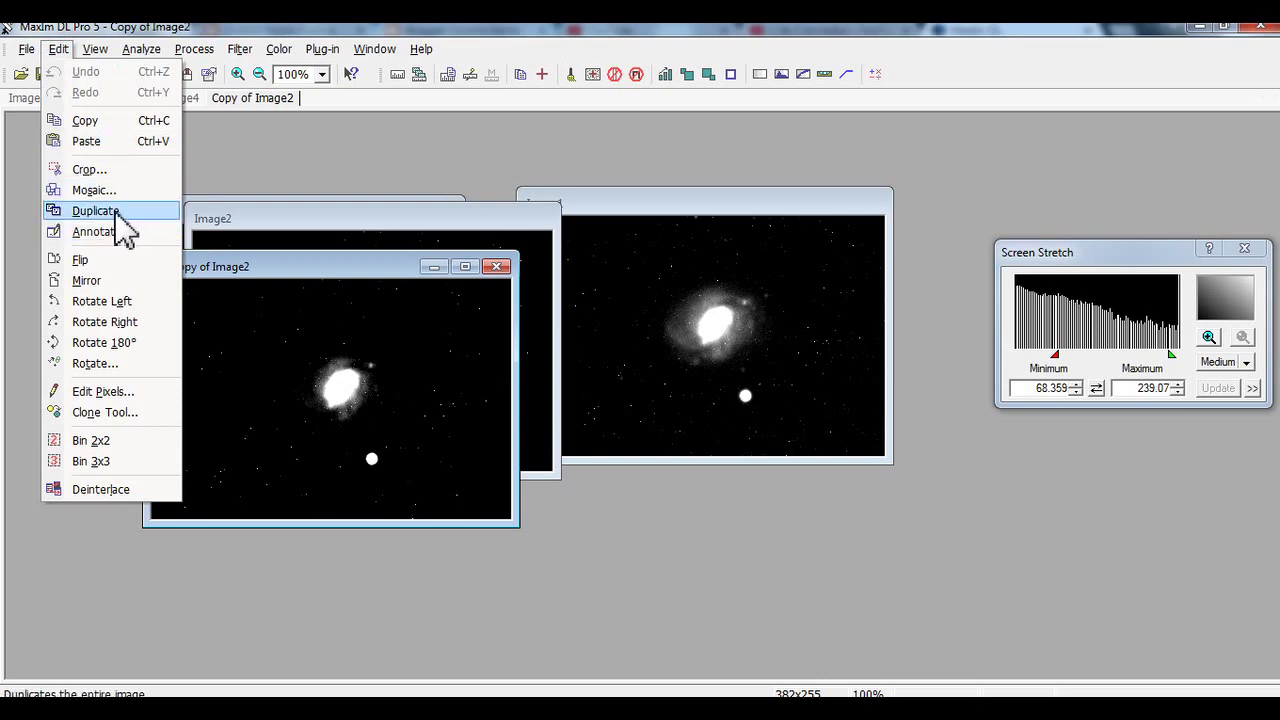
pyautogui.click(117, 211)
# Step: Annotate the newest duplicate with the text captions "oi" near its upper-left corner and "hi" to the left of the galaxy
pyautogui.click(58, 49)
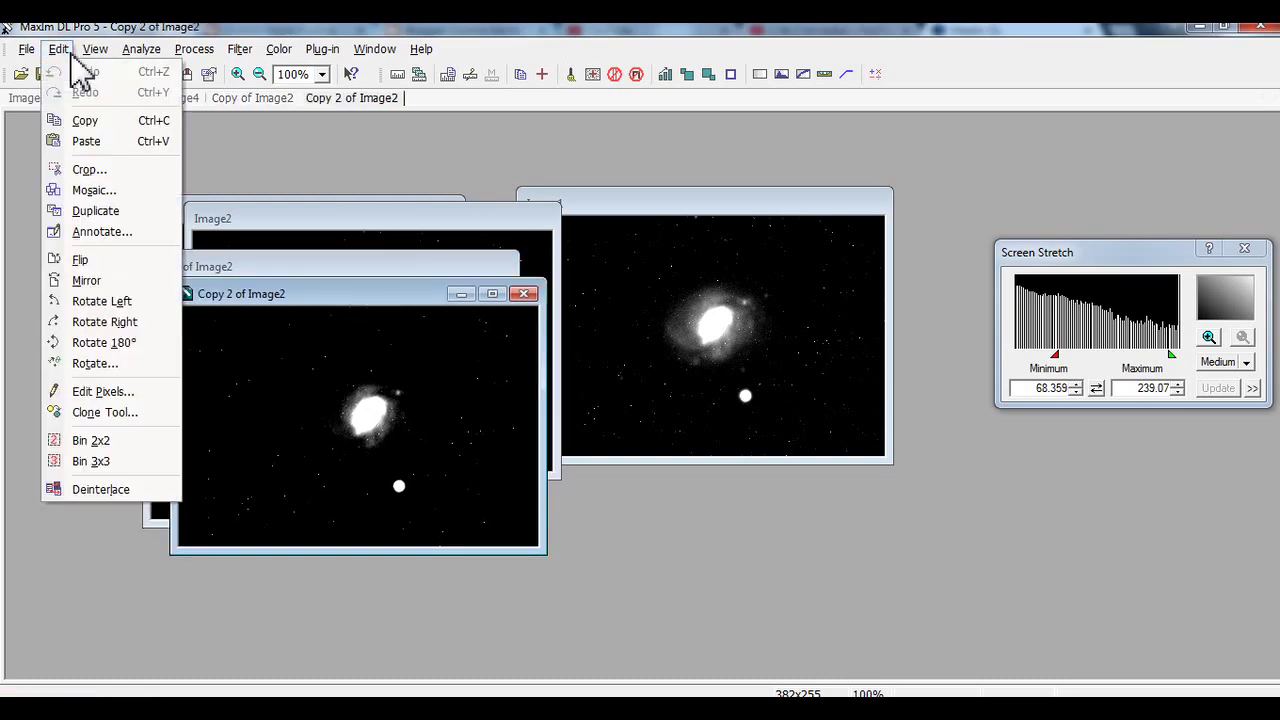
pyautogui.click(118, 236)
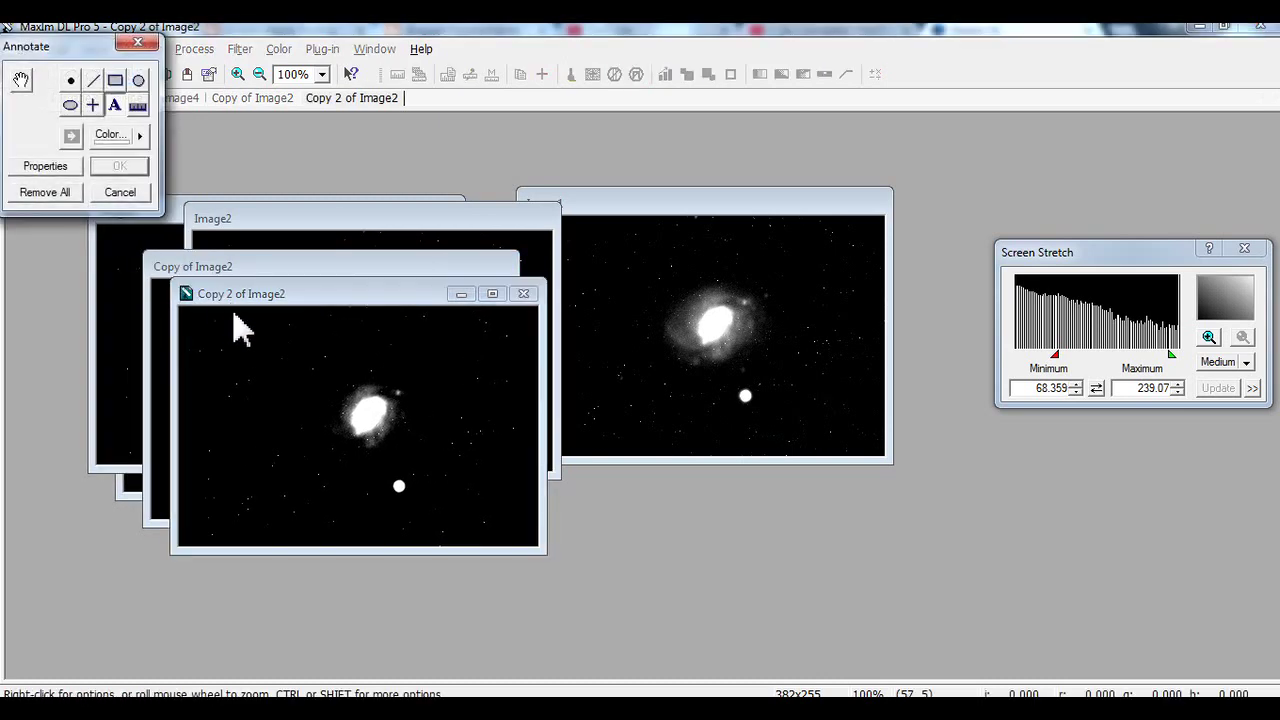
pyautogui.click(114, 105)
pyautogui.click(240, 350)
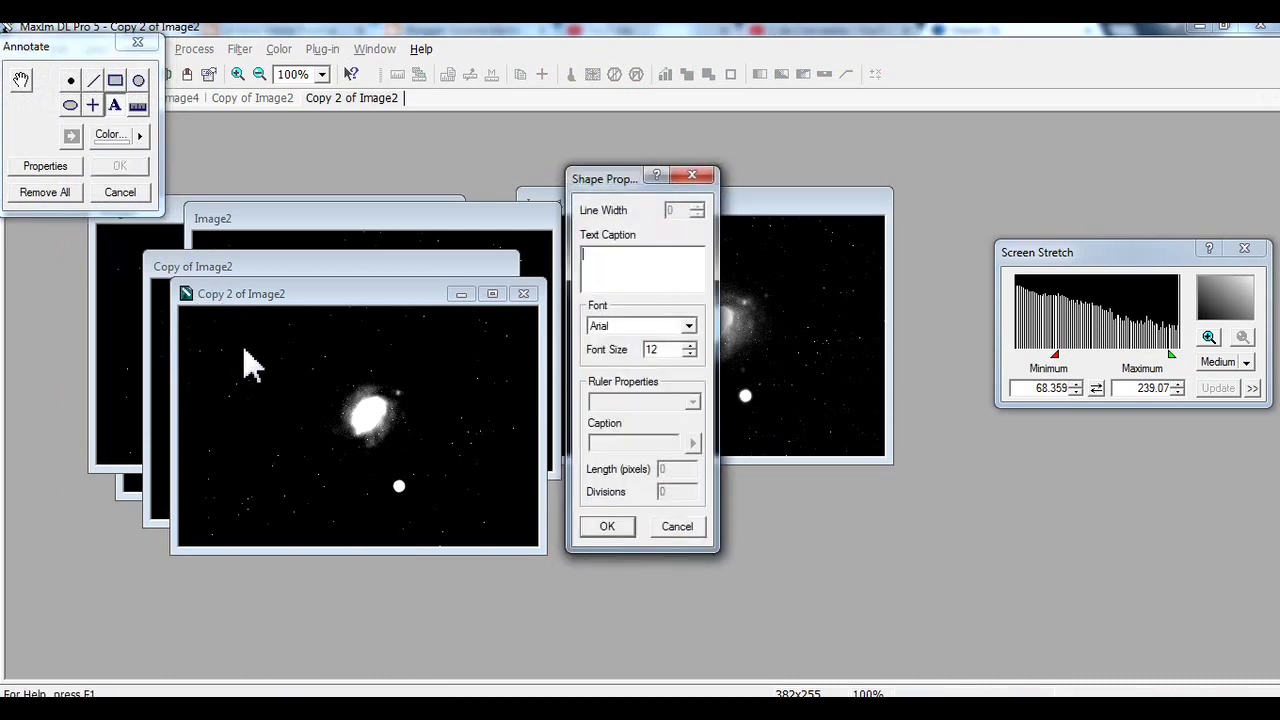
pyautogui.click(606, 527)
pyautogui.click(266, 414)
pyautogui.click(606, 527)
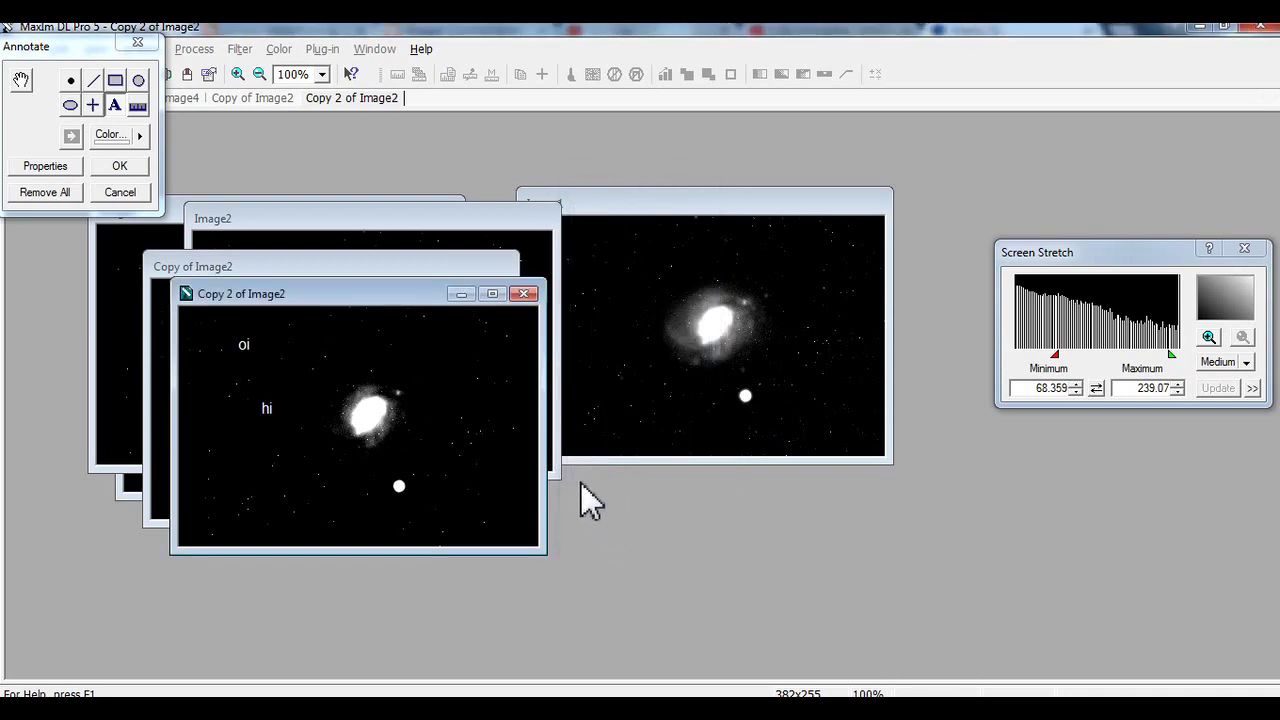
# Step: Add the text caption "m77" just above the galaxy and apply the annotations to the image
pyautogui.click(294, 384)
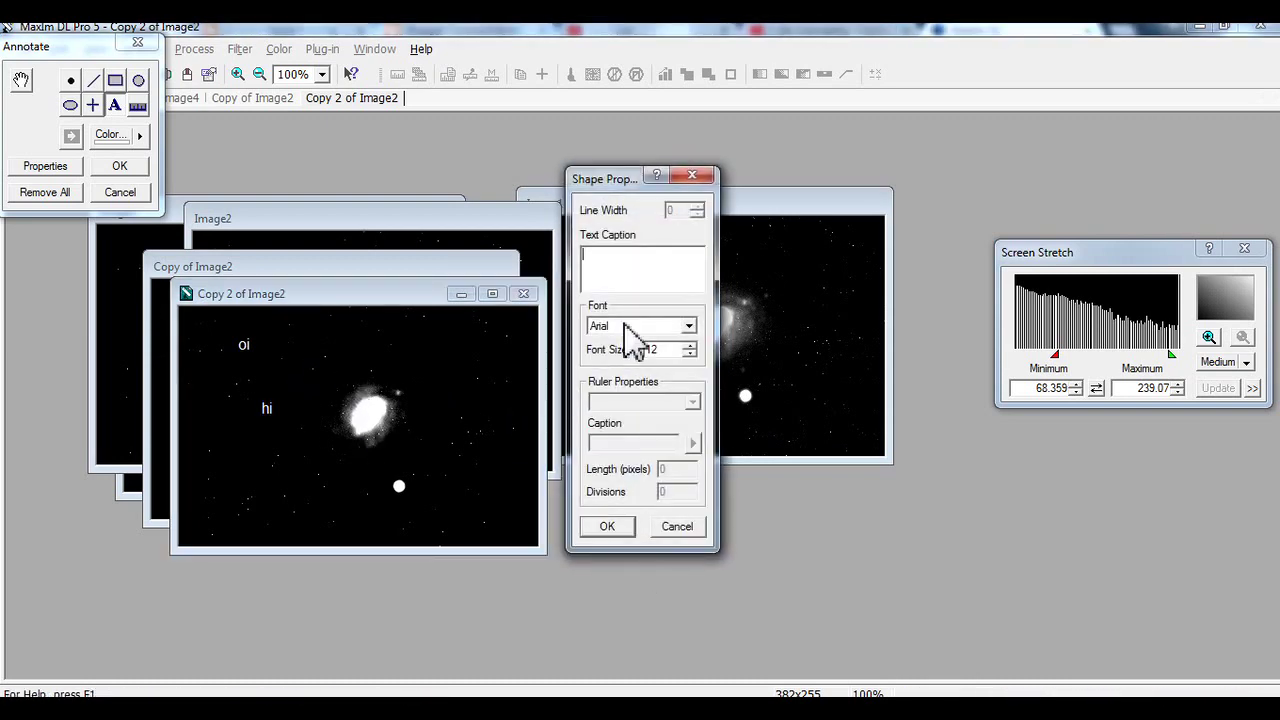
pyautogui.click(607, 526)
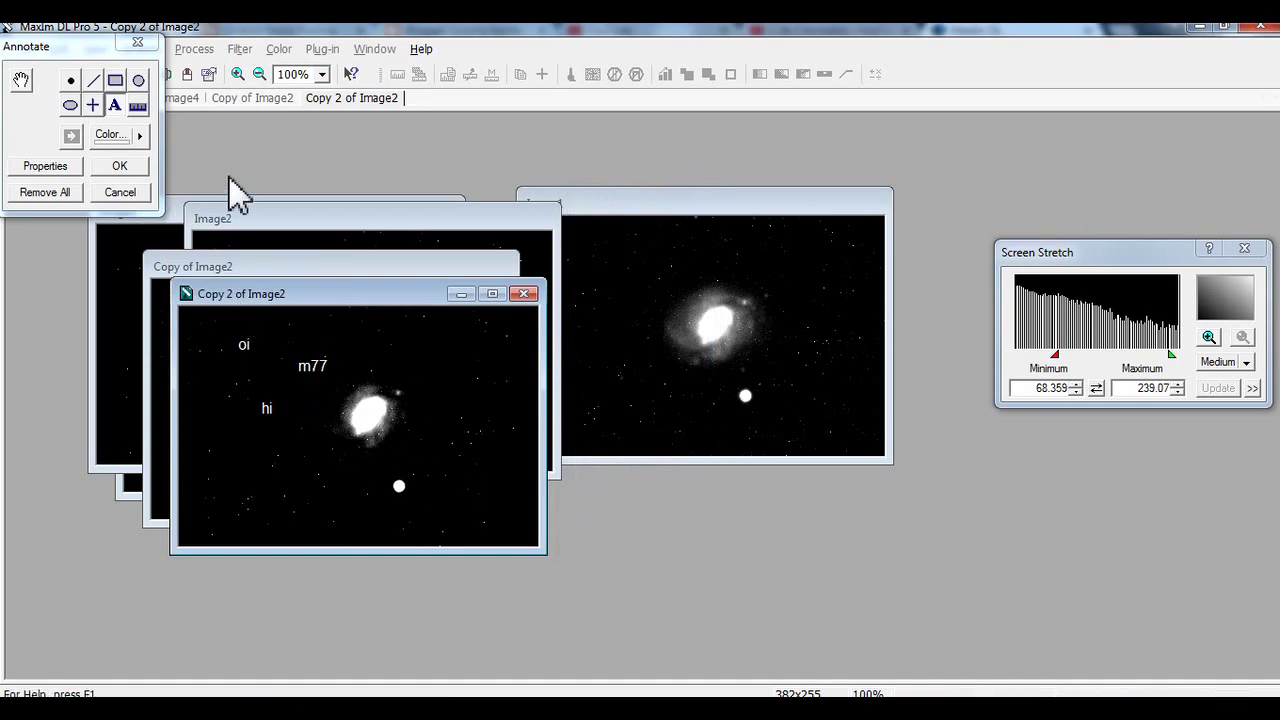
pyautogui.click(117, 166)
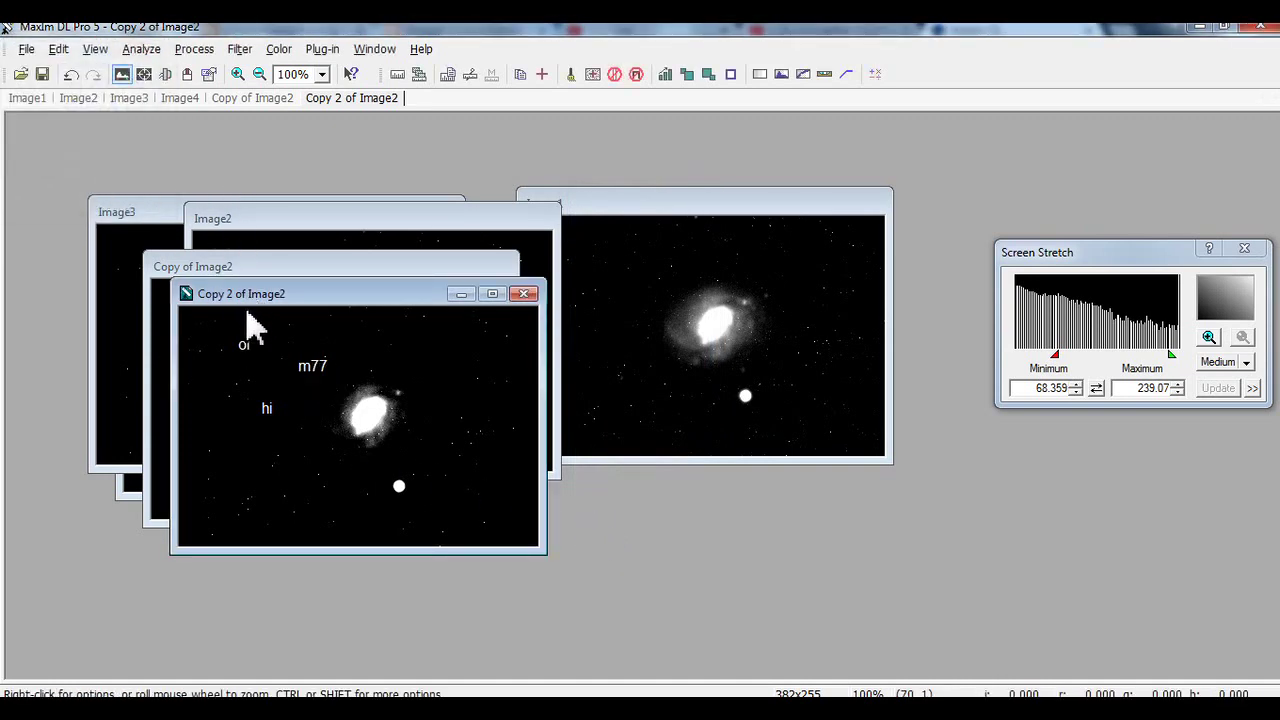
# Step: Prepare to save the annotated copy as a JPEG image with Quality 100% compression in the mxlm dl txt folder
pyautogui.click(26, 49)
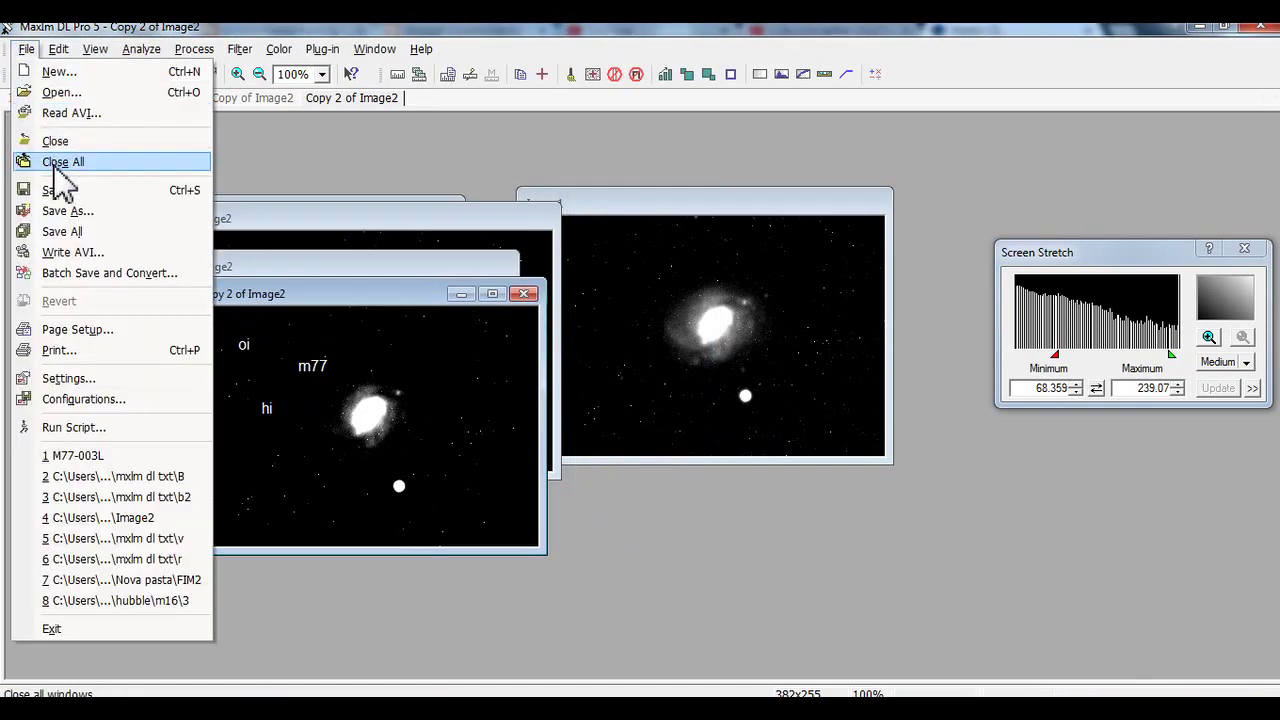
pyautogui.click(62, 231)
pyautogui.click(605, 462)
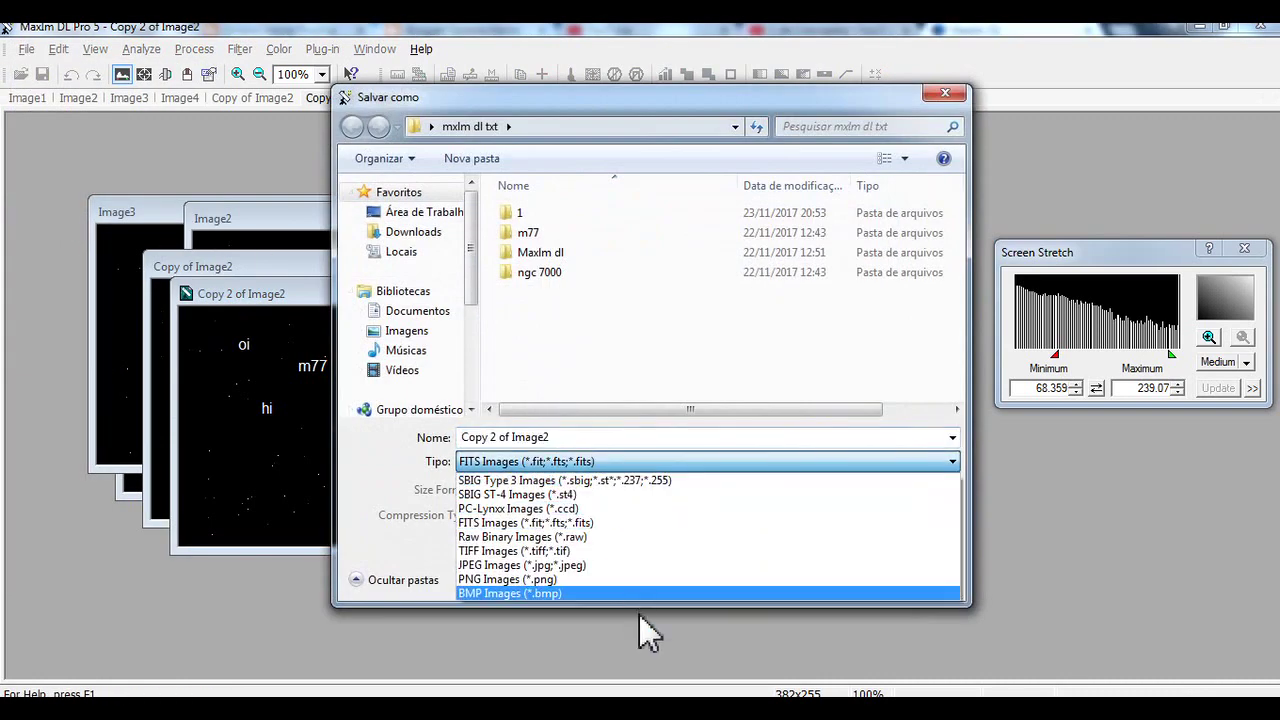
pyautogui.click(620, 566)
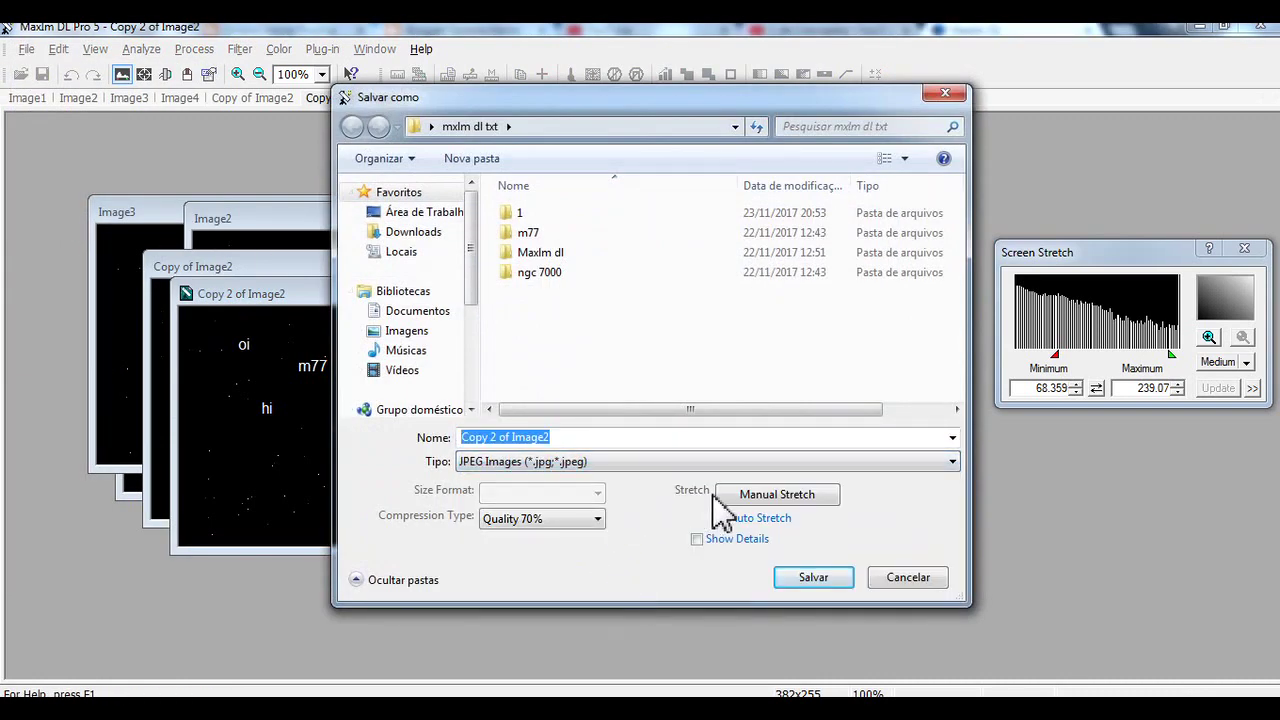
pyautogui.click(597, 518)
pyautogui.click(565, 305)
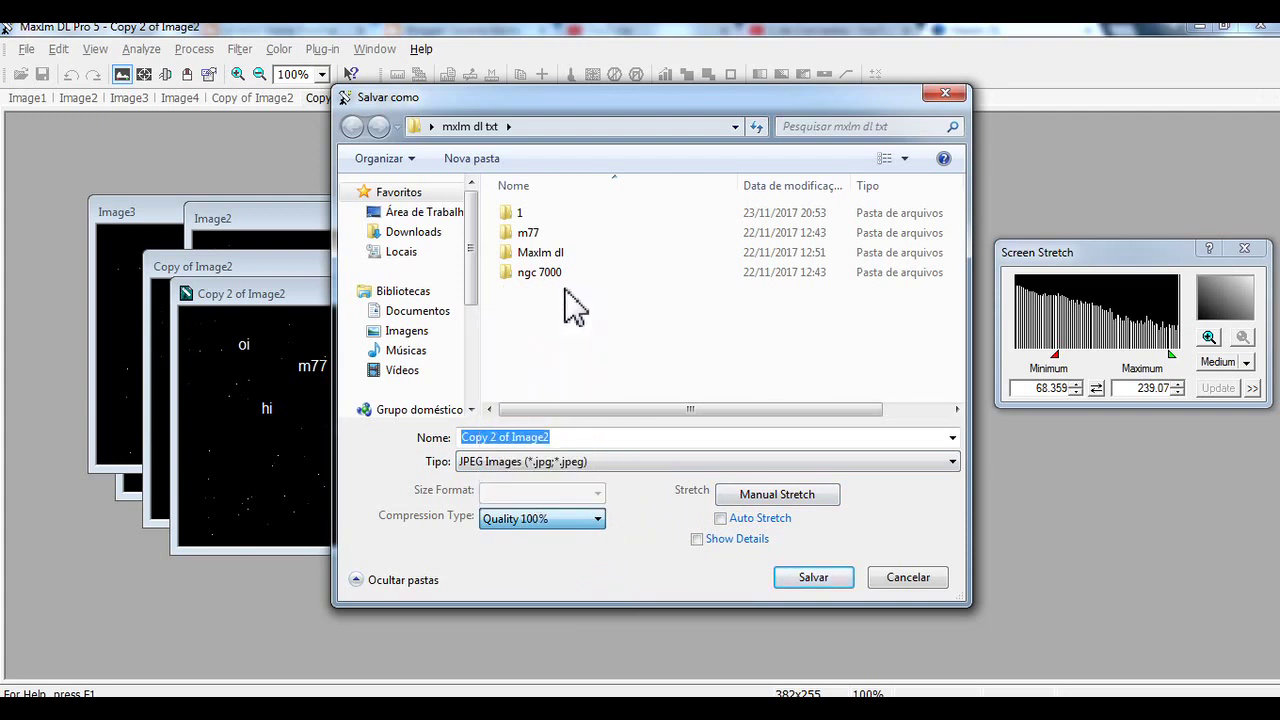
# Step: Apply a manual Linear Only stretch with Screen Stretch input range and 16-bit output, and save the JPEG
pyautogui.click(765, 490)
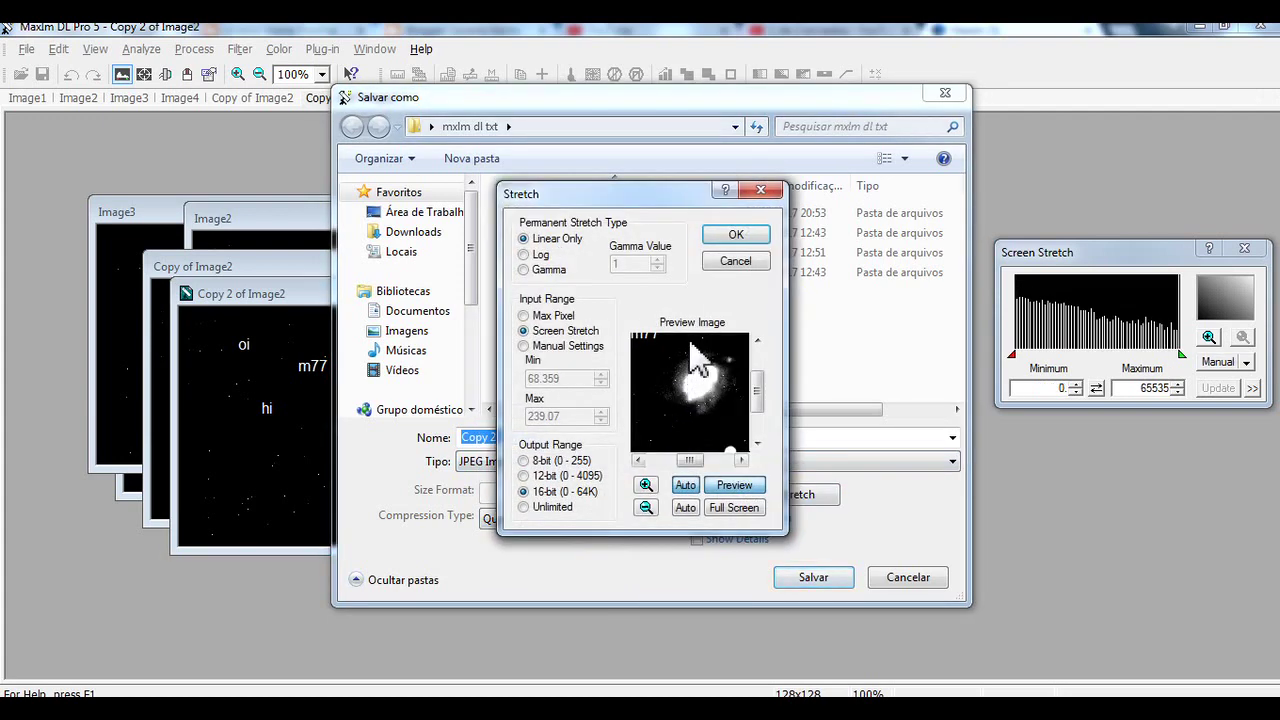
pyautogui.click(736, 262)
pyautogui.click(813, 578)
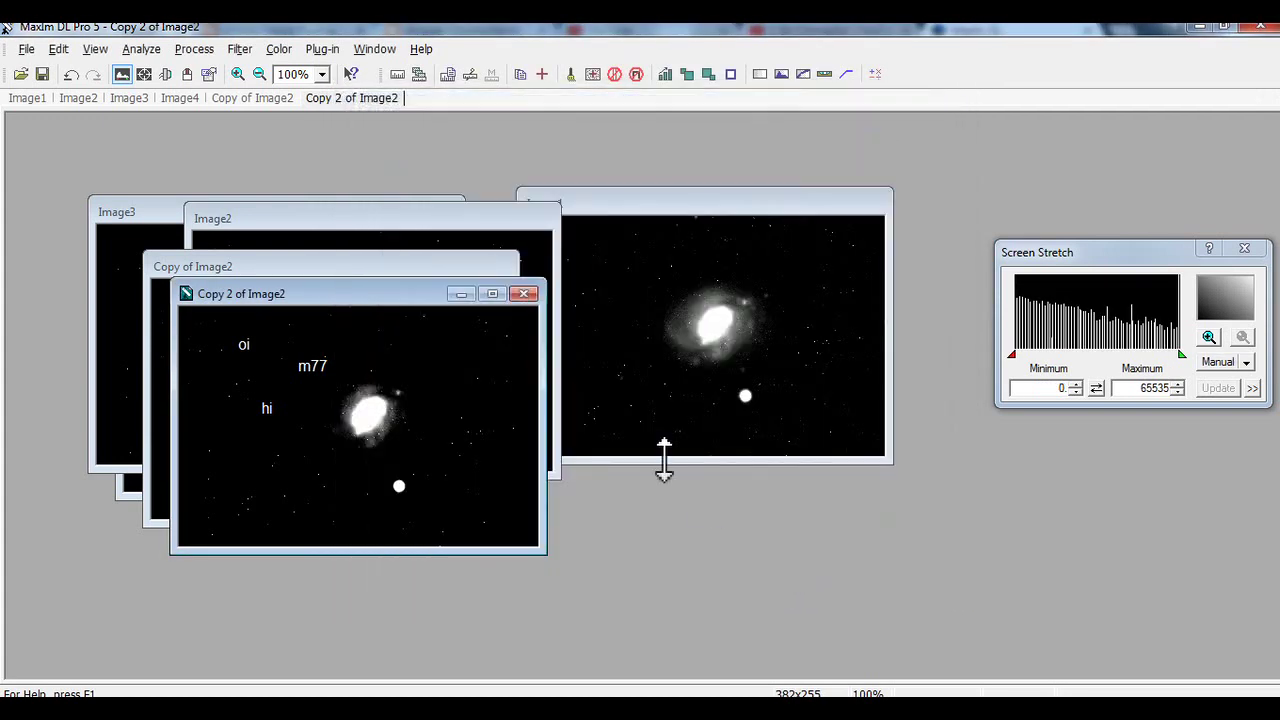
# Step: Switch to Windows Explorer, go up to the mxlm dl txt folder and view the saved Copy 2 of Image2 JPEG
pyautogui.moveTo(130, 658)
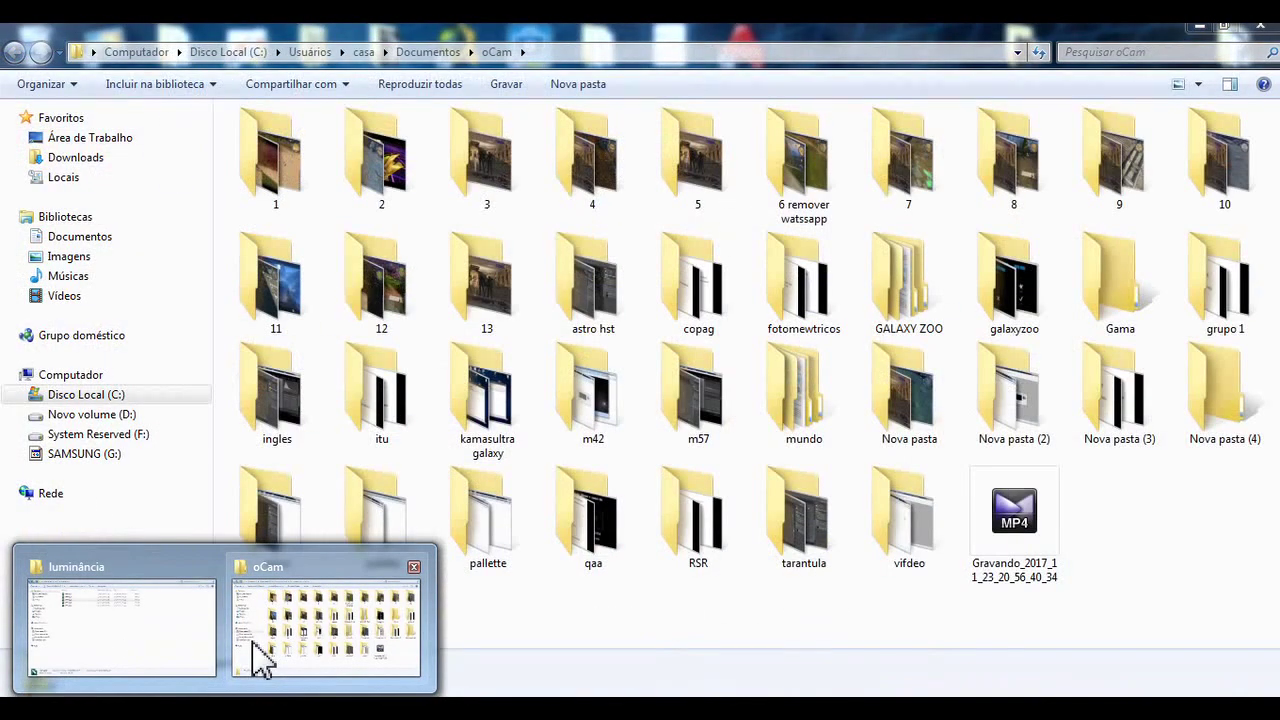
pyautogui.click(200, 650)
pyautogui.click(192, 52)
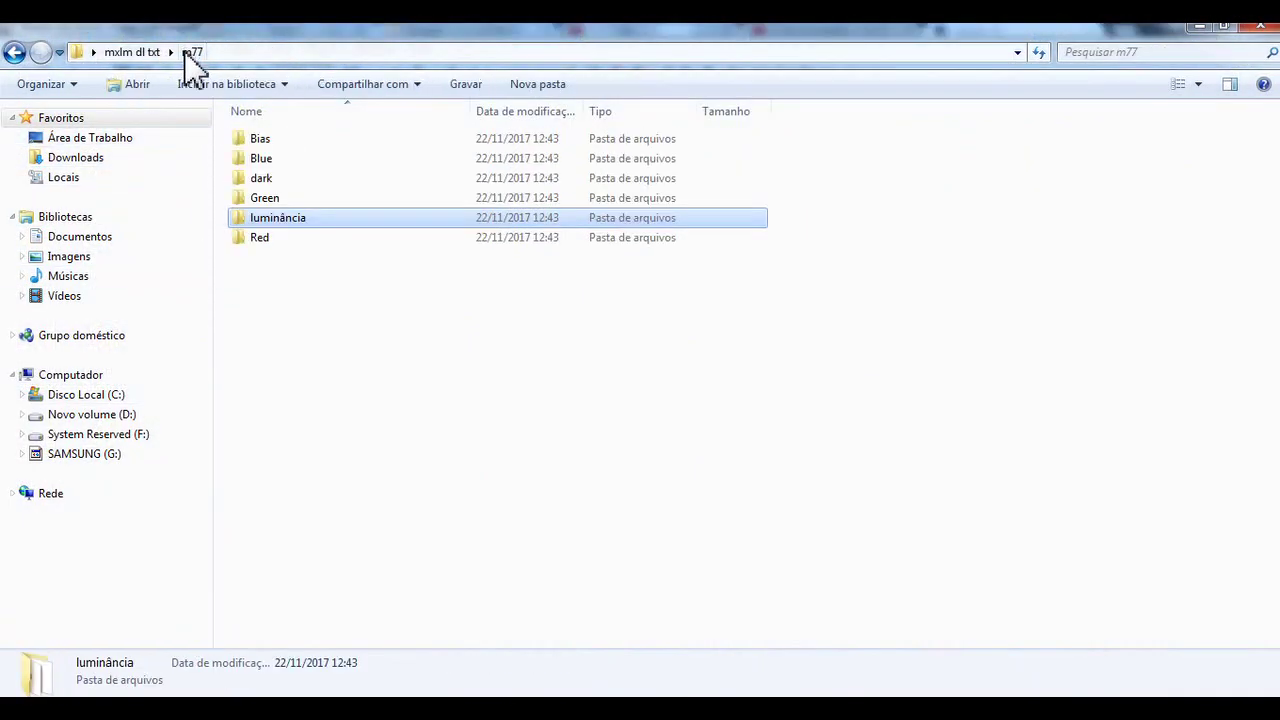
pyautogui.click(150, 53)
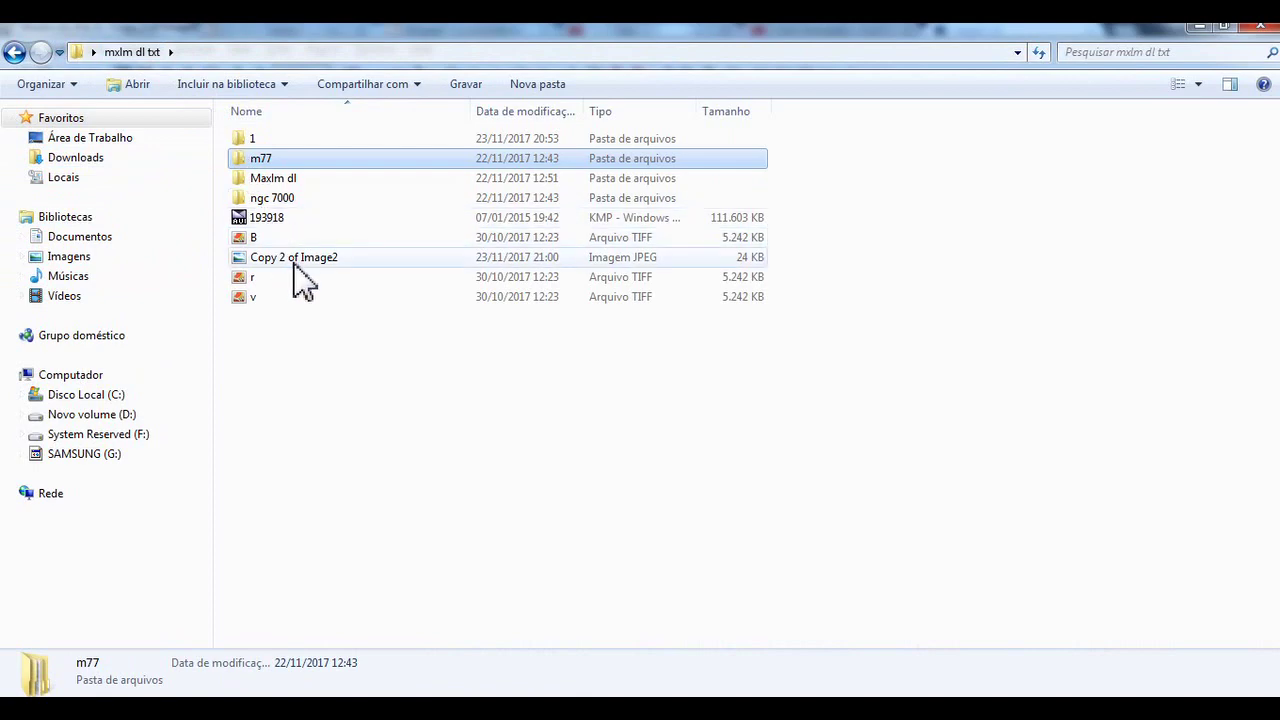
pyautogui.doubleClick(282, 257)
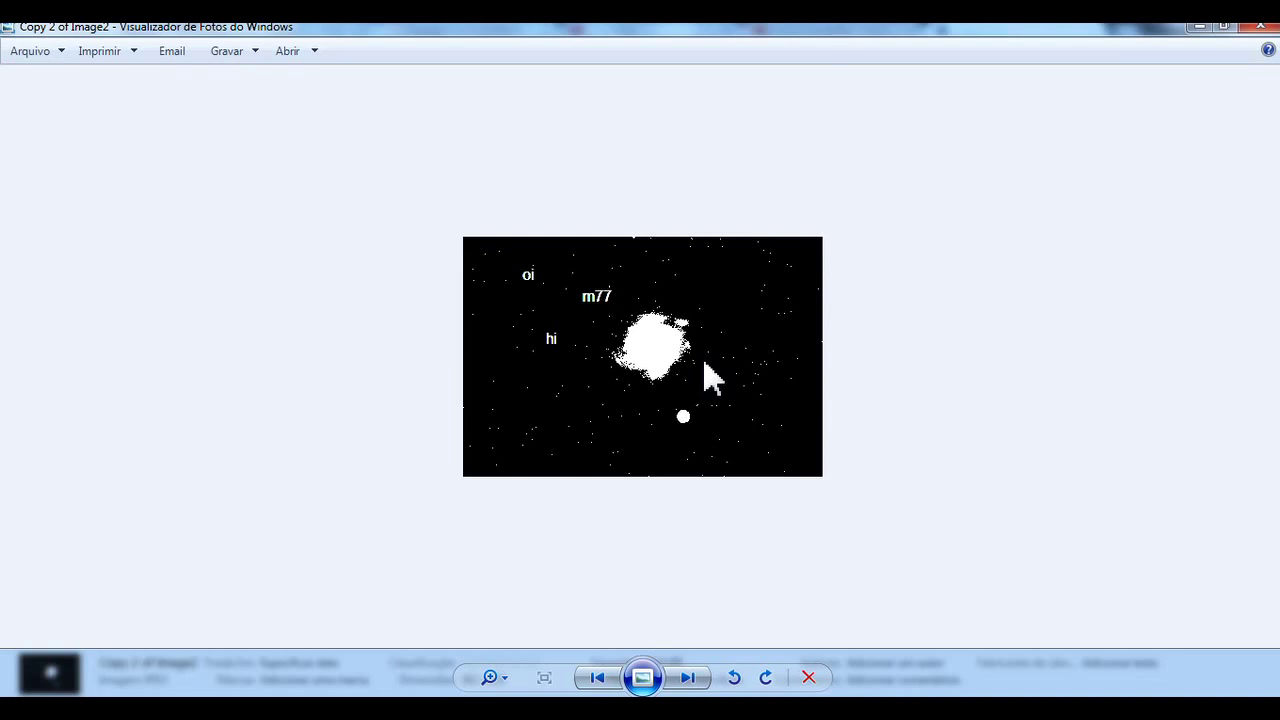
pyautogui.click(1258, 27)
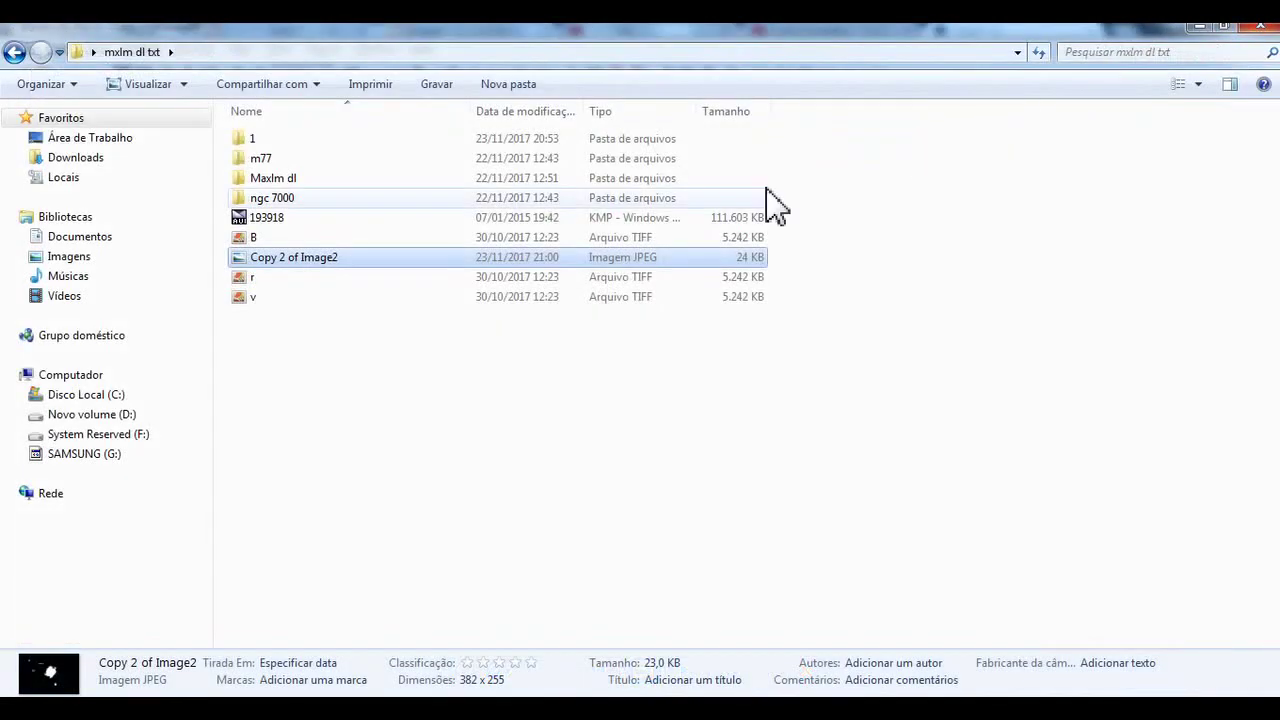
# Step: Delete the Copy 2 of Image2 JPEG file and switch back to MaxIm DL
pyautogui.press('Delete')
pyautogui.press('Return')
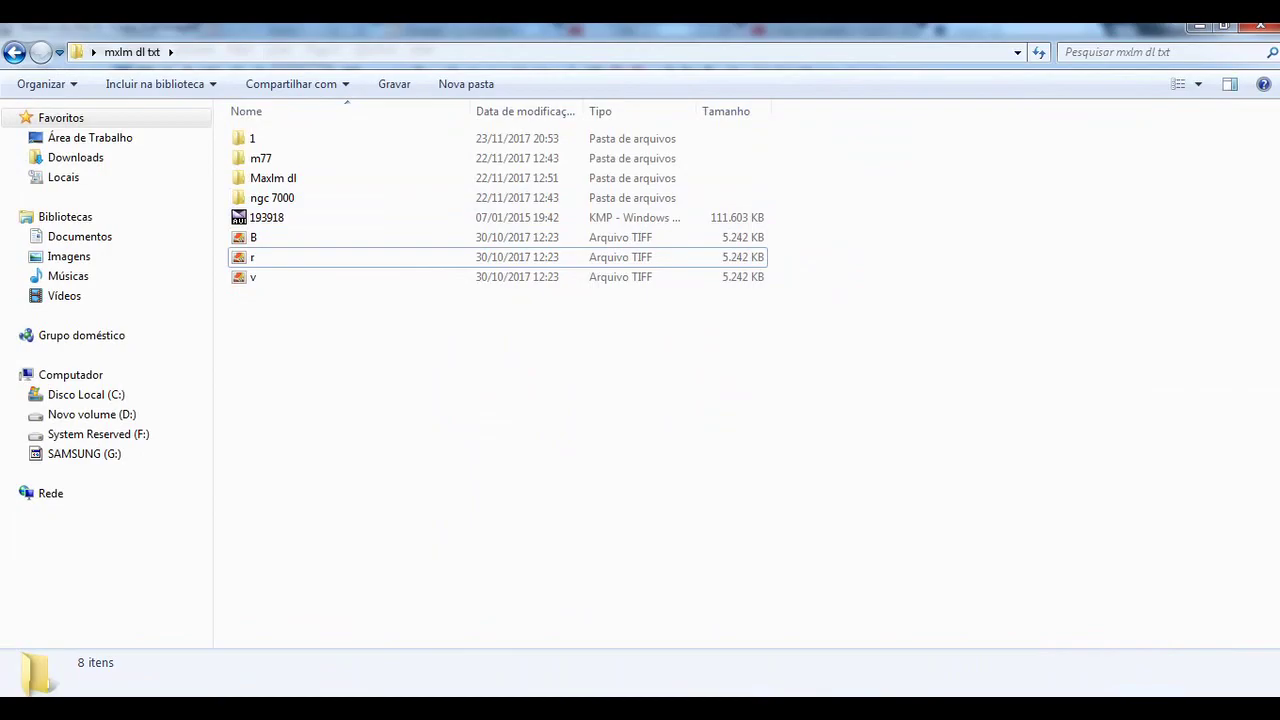
pyautogui.click(400, 600)
# Step: Flip the annotated copy of Image2 vertically
pyautogui.click(26, 48)
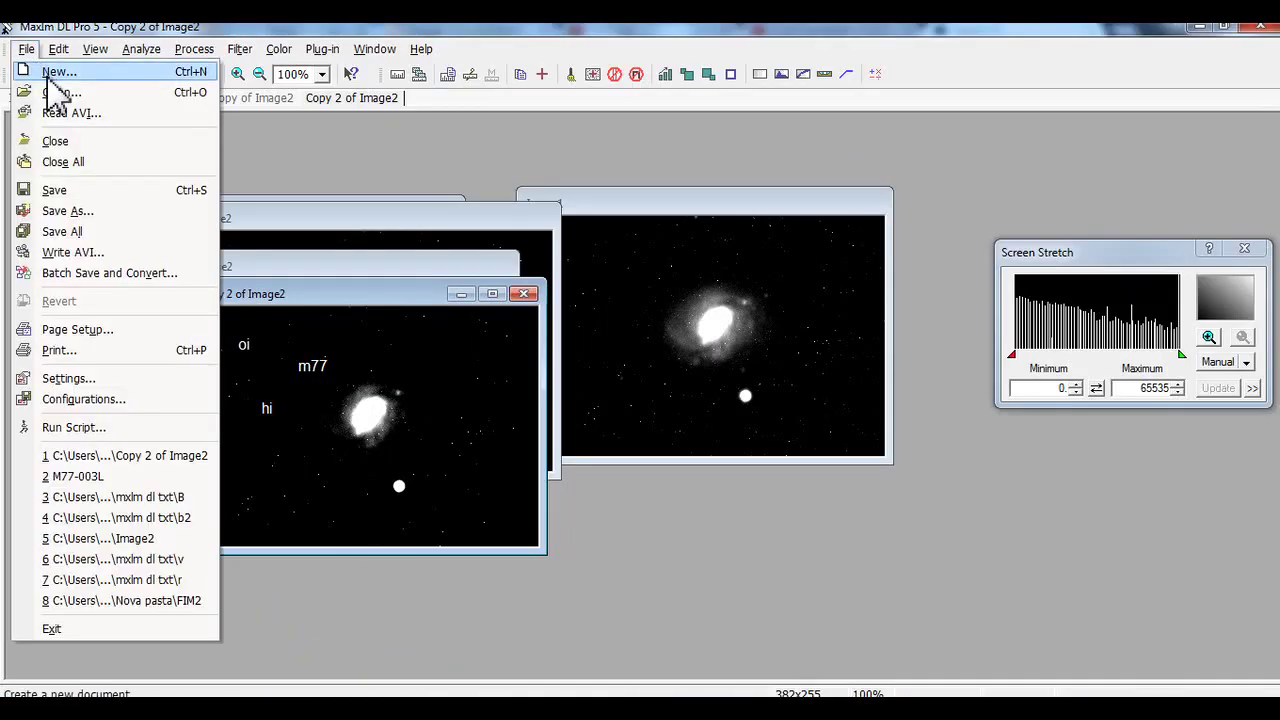
pyautogui.moveTo(95, 48)
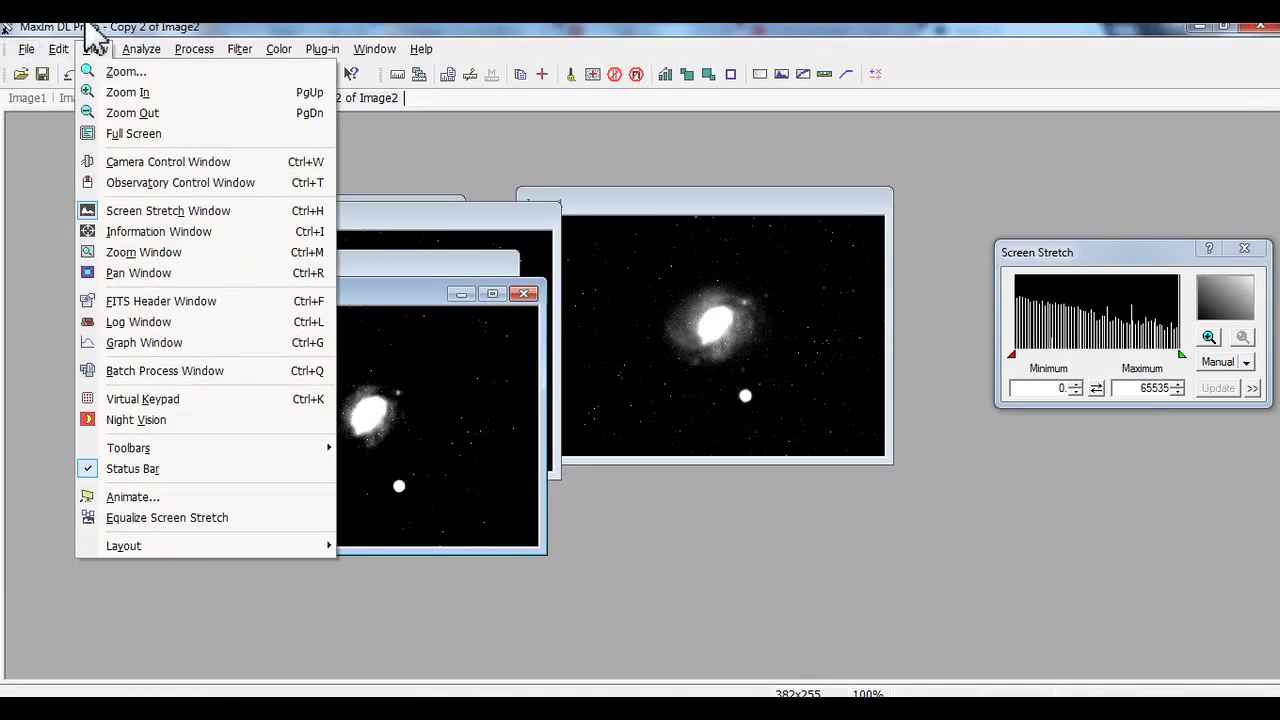
pyautogui.moveTo(55, 50)
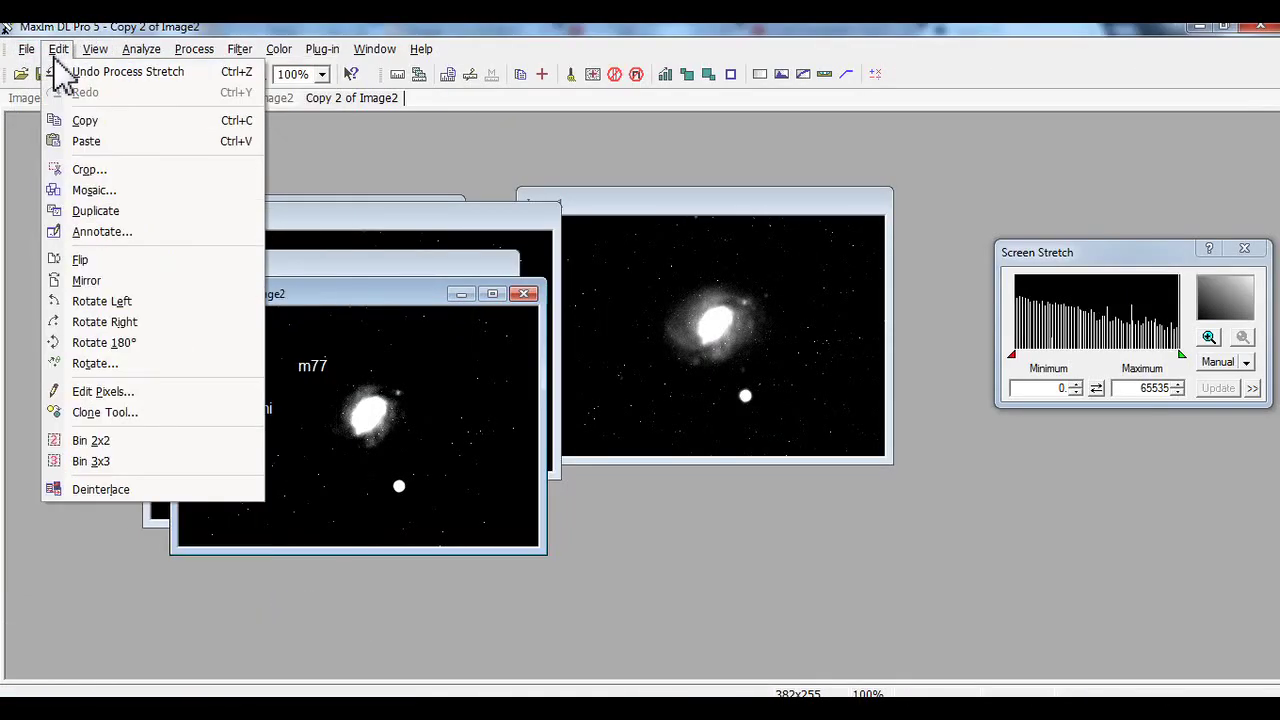
pyautogui.click(140, 262)
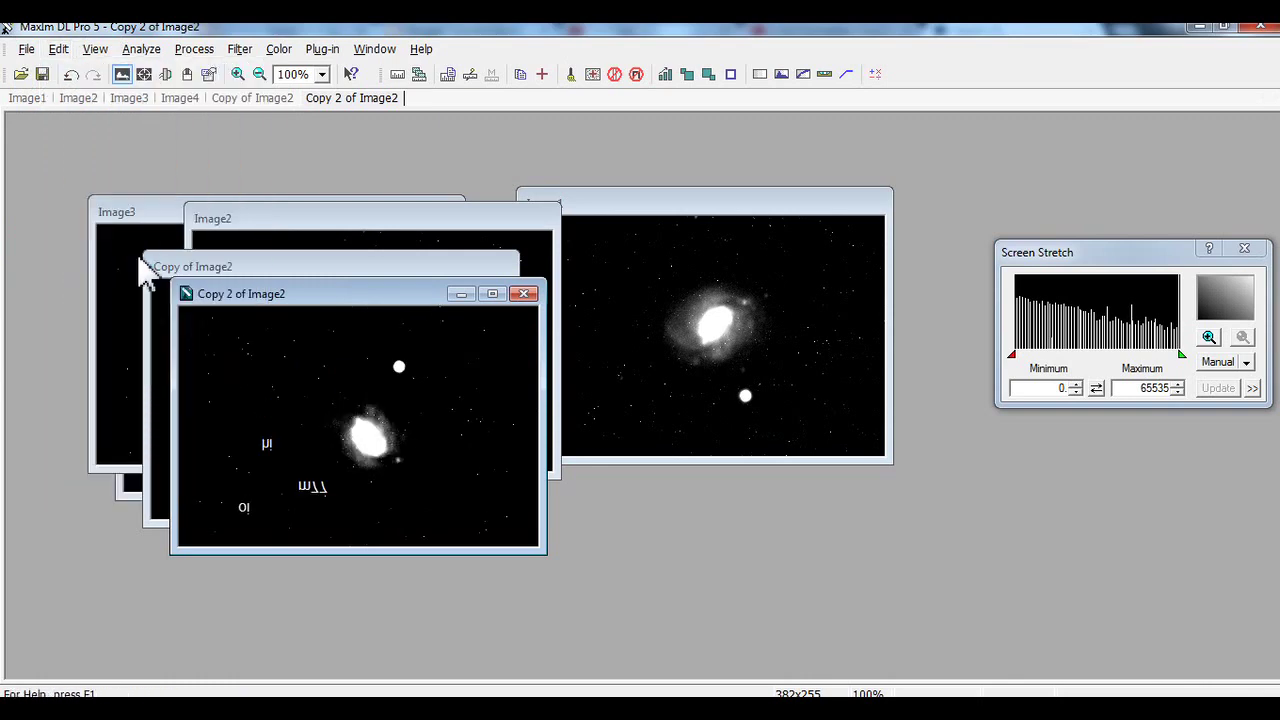
# Step: Mirror the annotated copy of Image2 and rotate it 90 degrees to the left
pyautogui.click(58, 48)
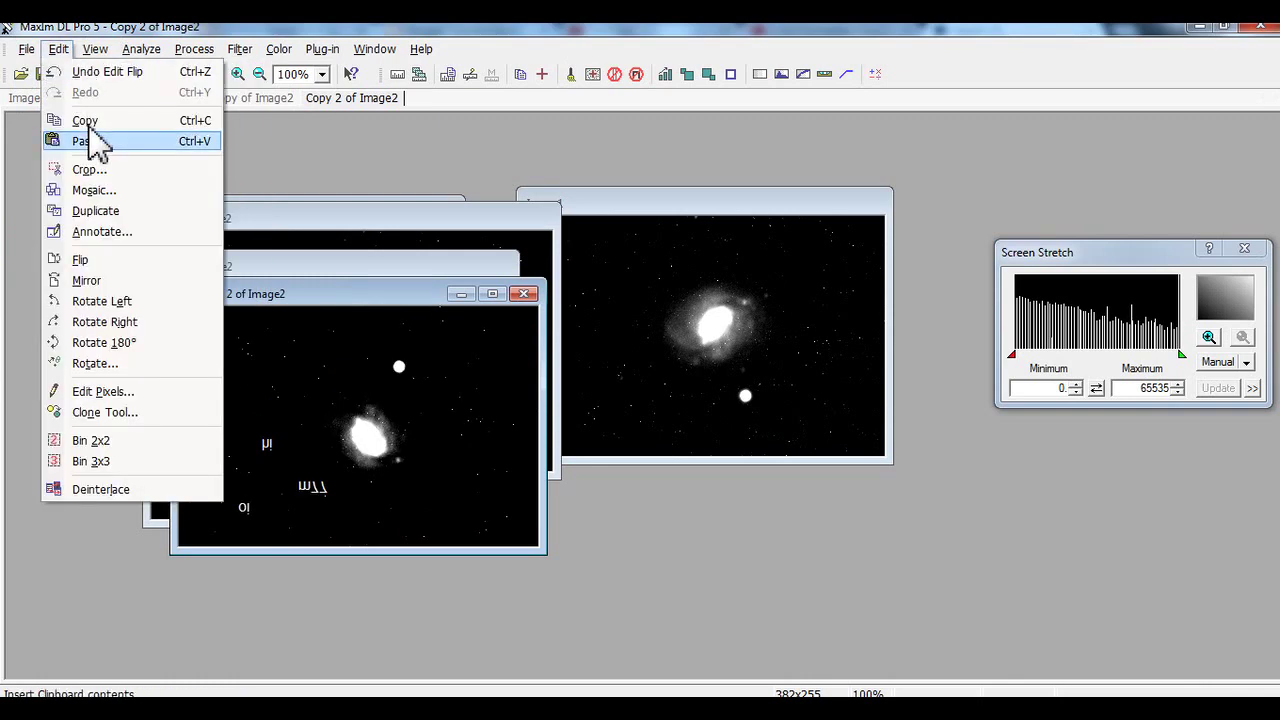
pyautogui.click(88, 281)
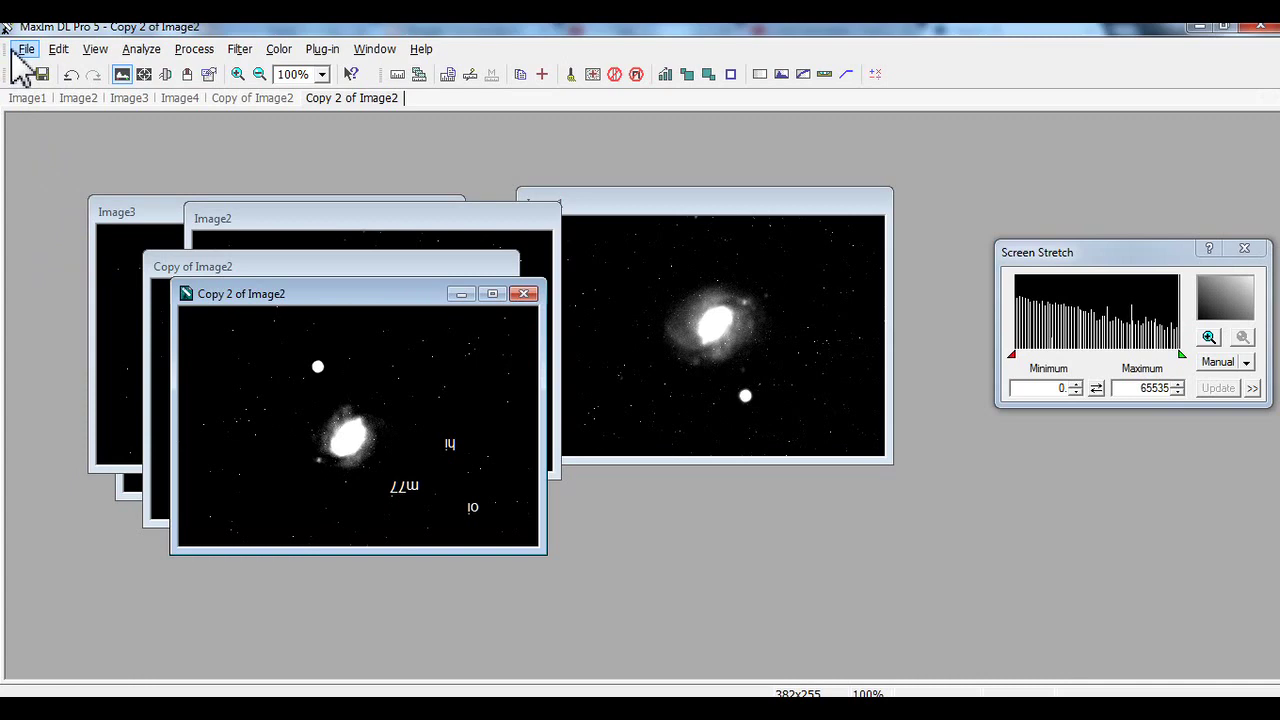
pyautogui.click(58, 48)
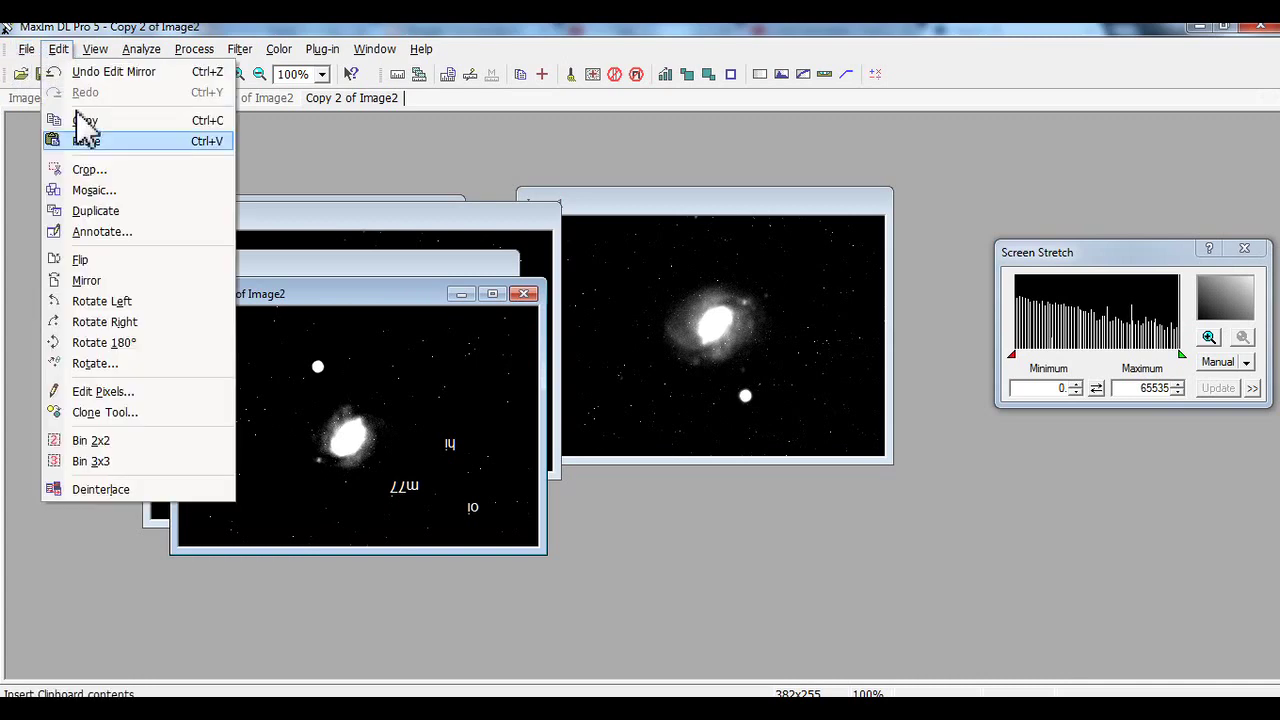
pyautogui.click(132, 300)
# Step: Rotate the annotated copy 90 degrees to the right and by a further 180 degrees
pyautogui.click(60, 49)
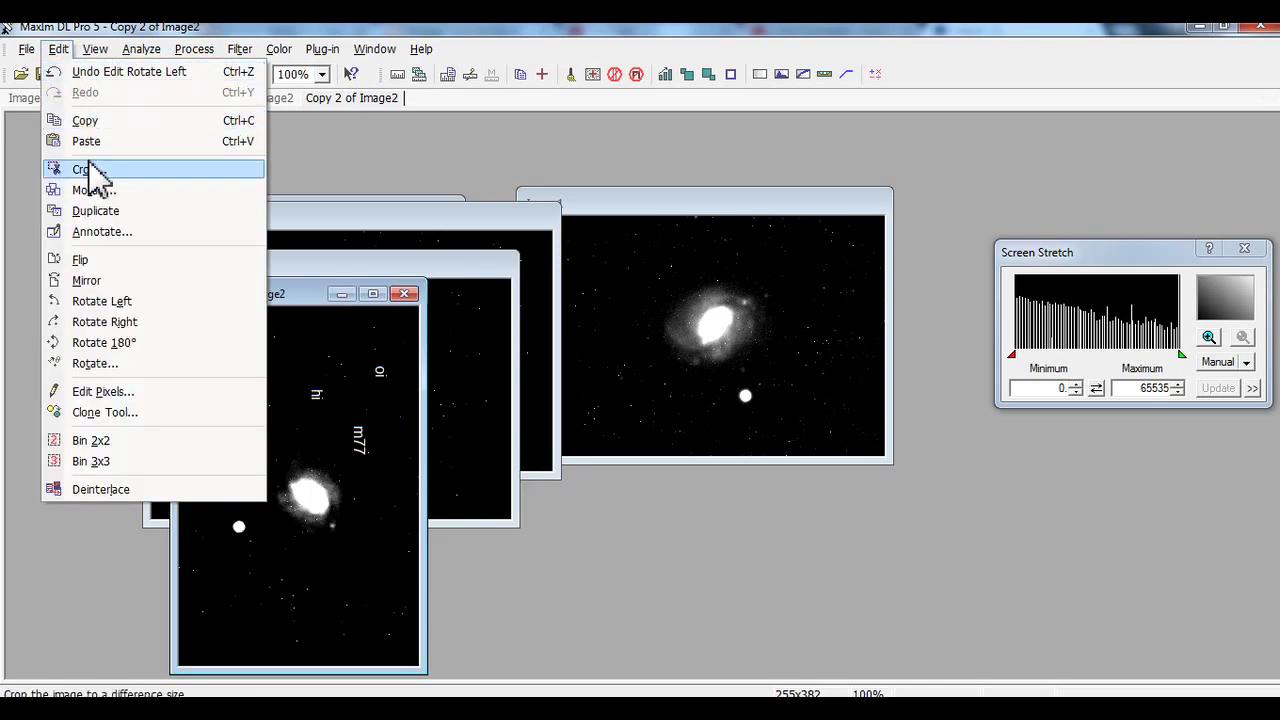
pyautogui.click(176, 340)
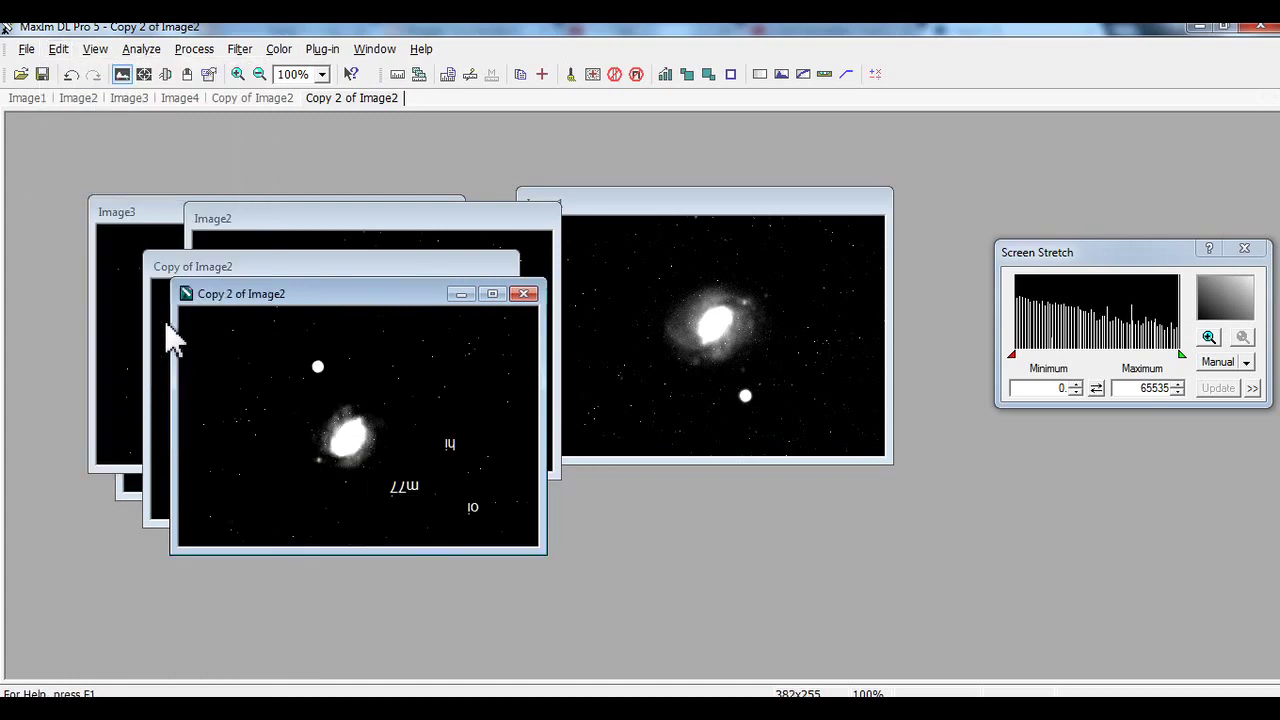
pyautogui.click(58, 49)
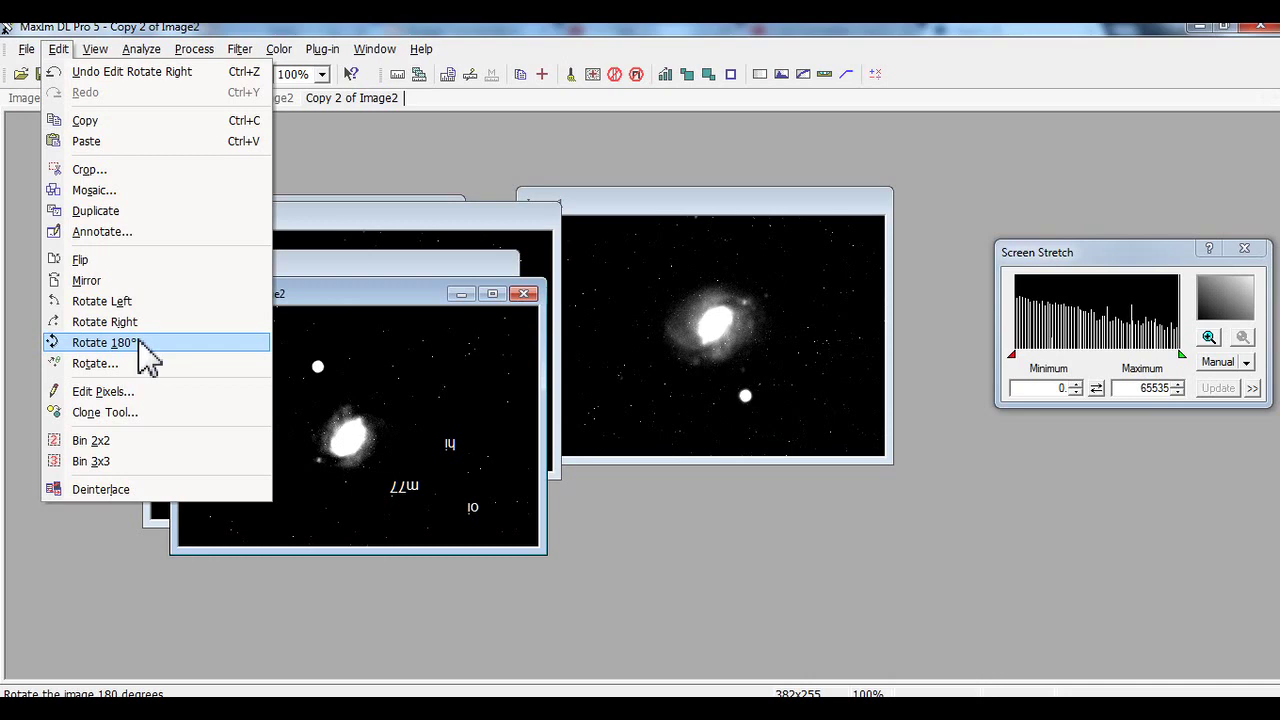
pyautogui.click(140, 342)
# Step: Rotate the annotated copy clockwise by a custom angle of 100 degrees, without bicubic resampling
pyautogui.click(95, 49)
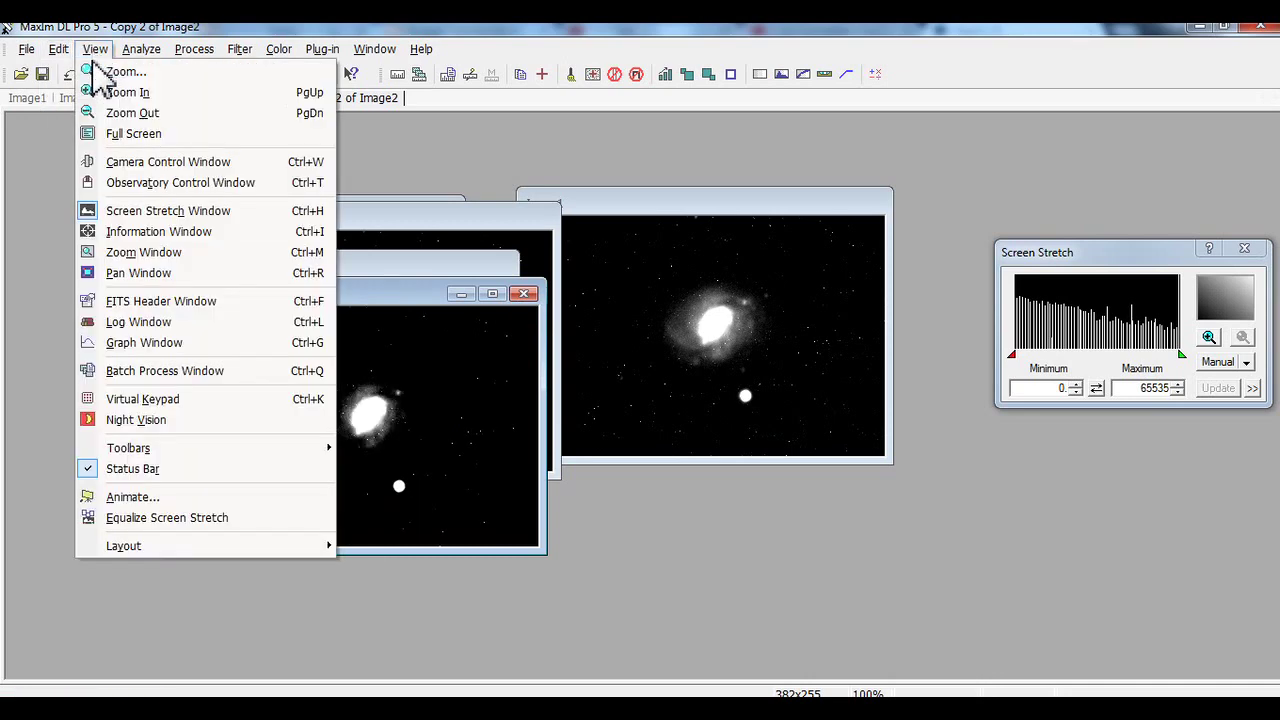
pyautogui.moveTo(58, 60)
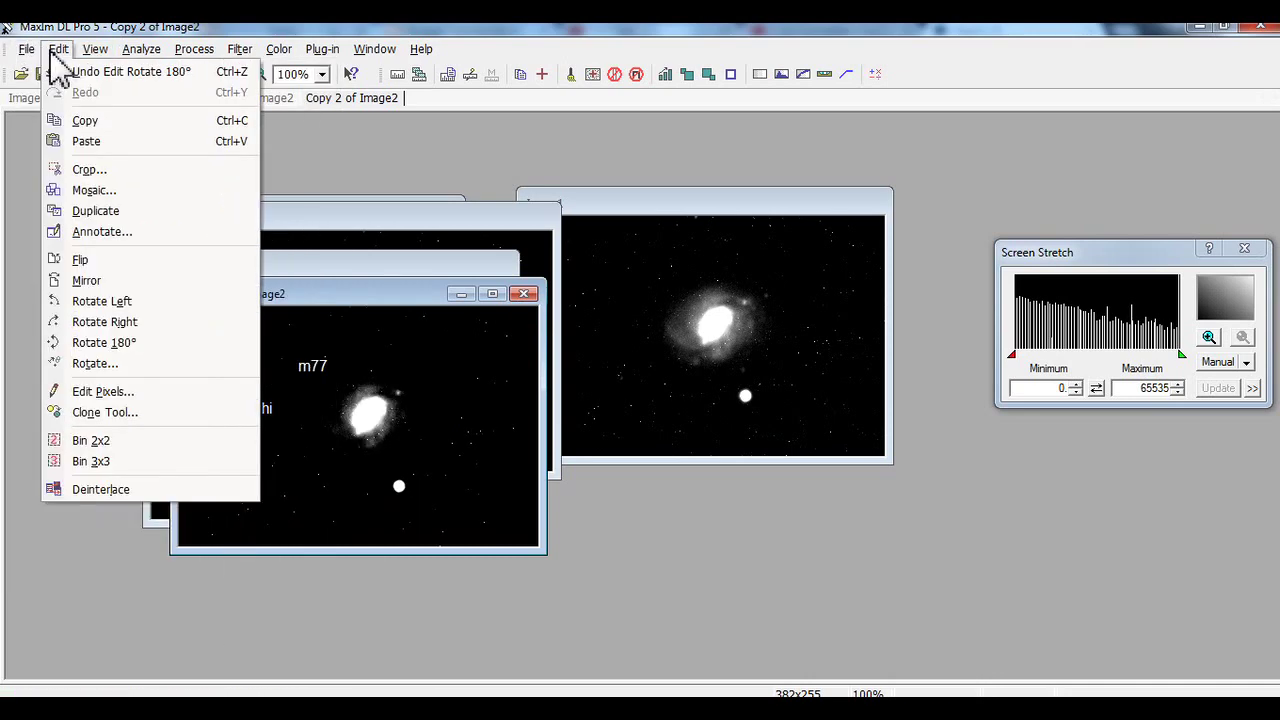
pyautogui.click(159, 364)
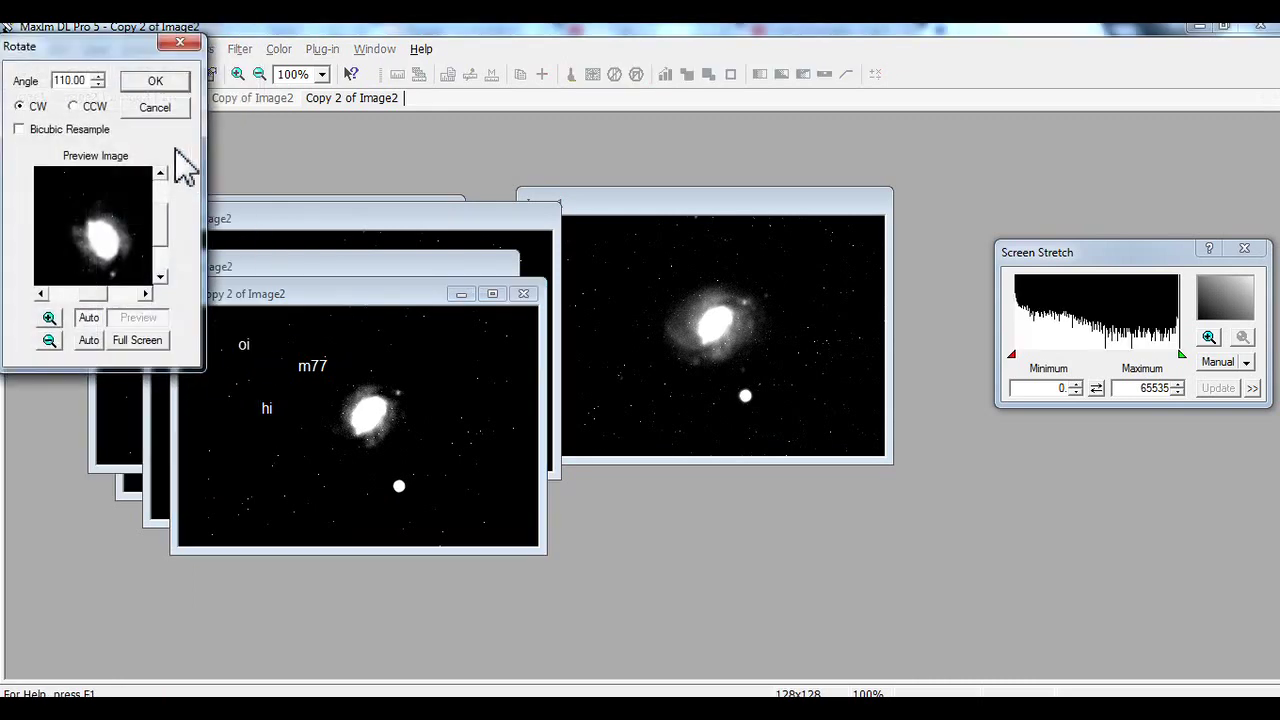
pyautogui.click(73, 107)
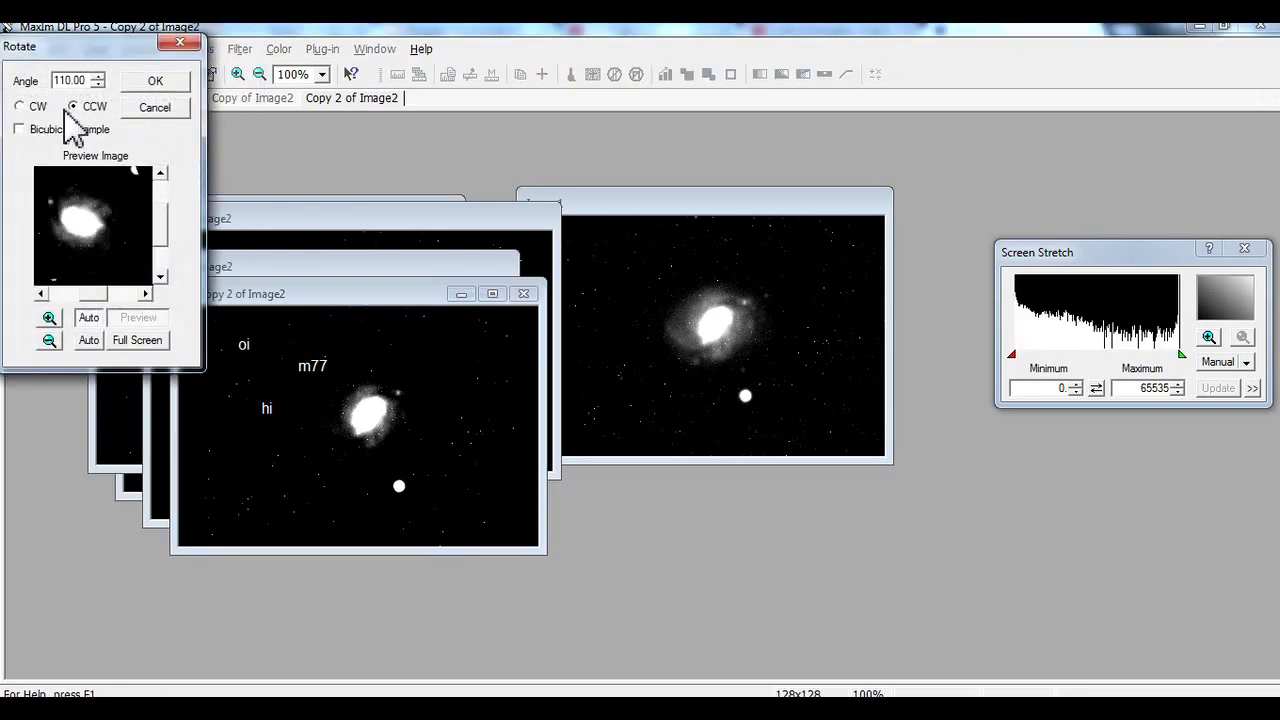
pyautogui.click(22, 107)
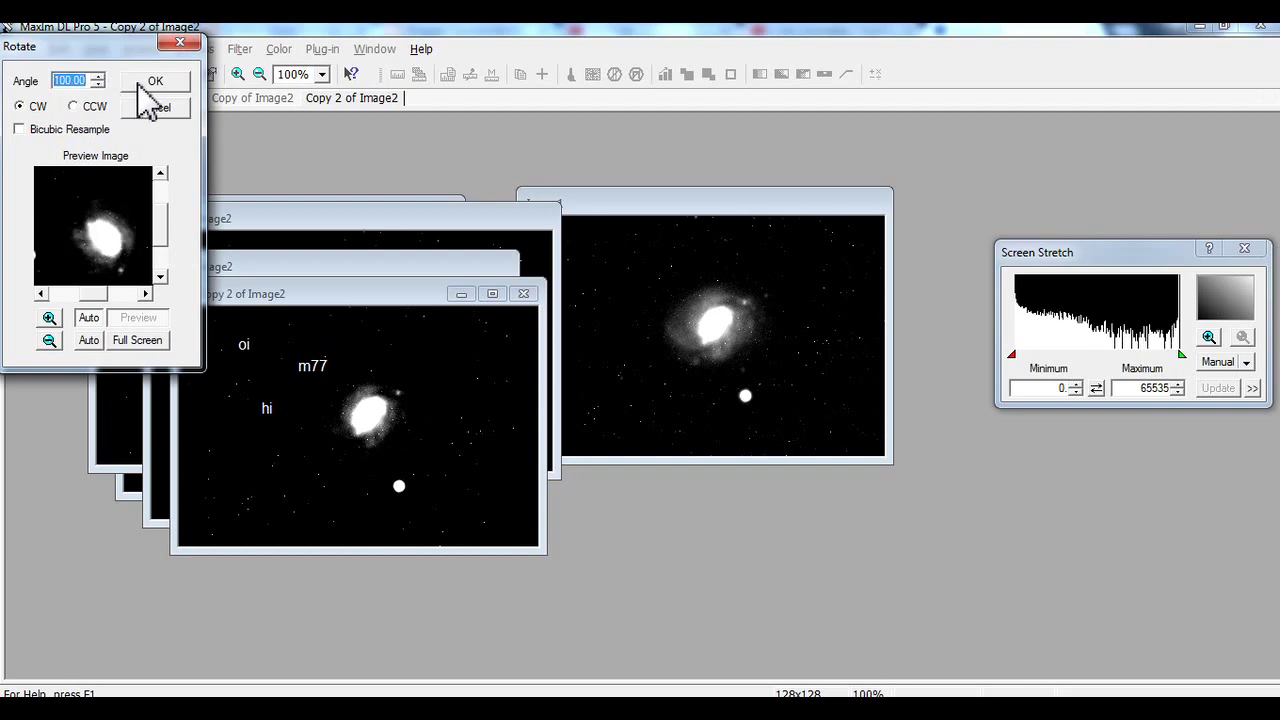
pyautogui.click(150, 82)
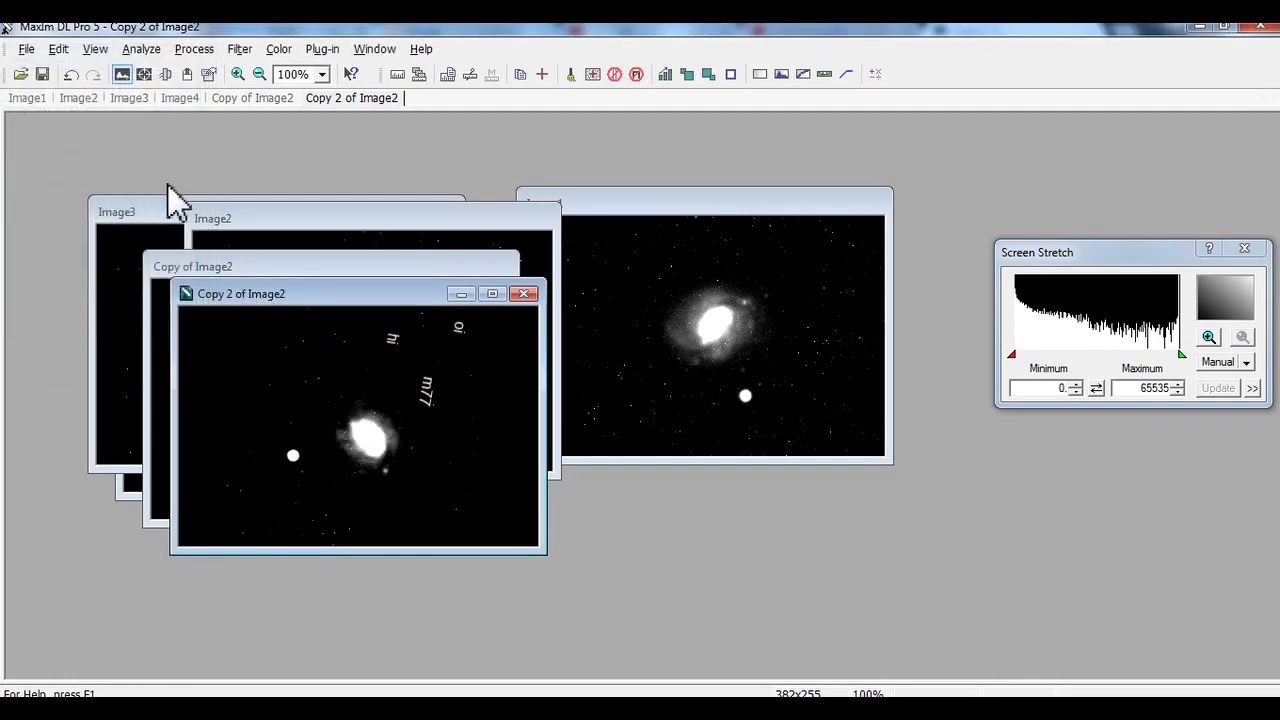
# Step: Edit single pixels near the galaxy, applying the preset colour and a dark colour picked up from the sky background
pyautogui.click(92, 50)
pyautogui.moveTo(60, 50)
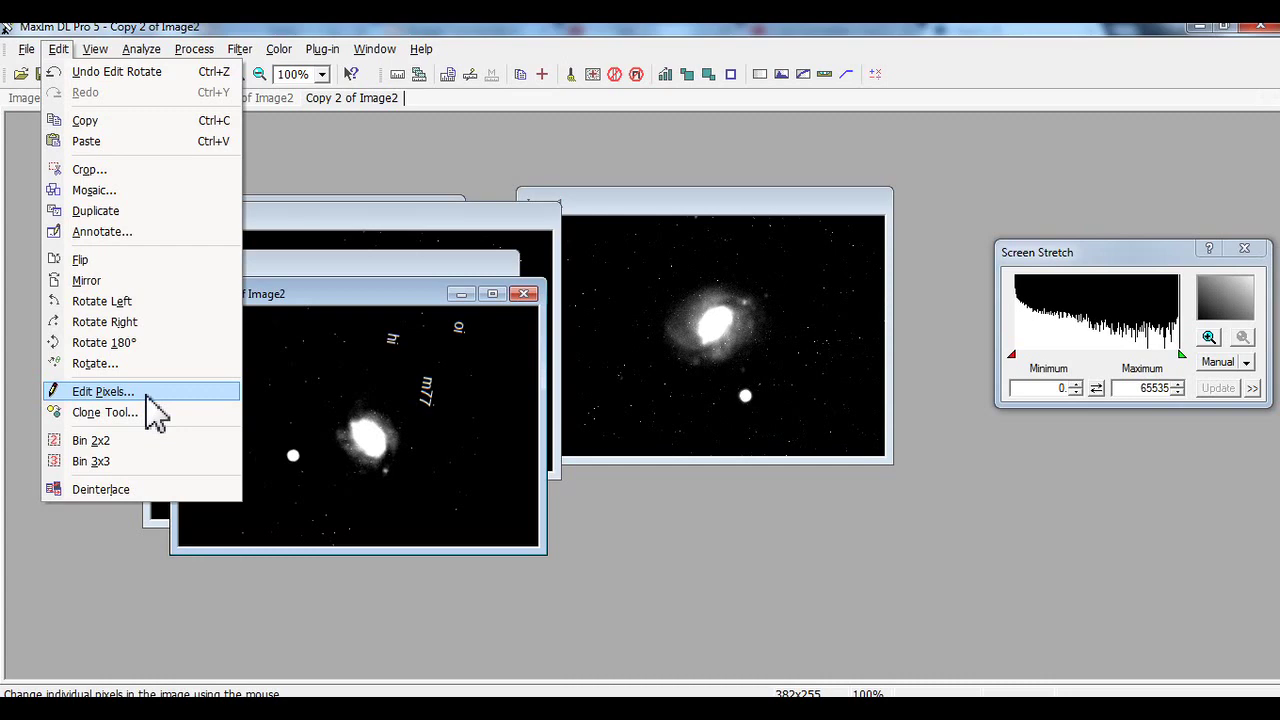
pyautogui.click(148, 396)
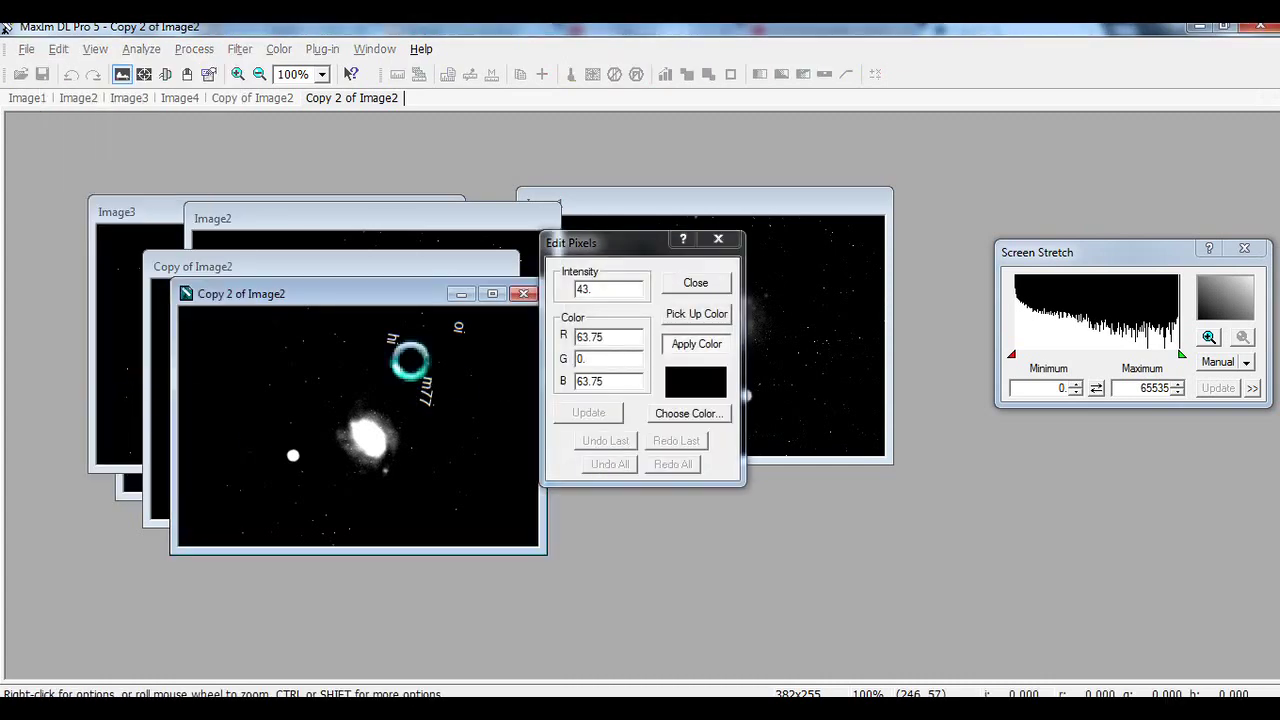
pyautogui.click(462, 412)
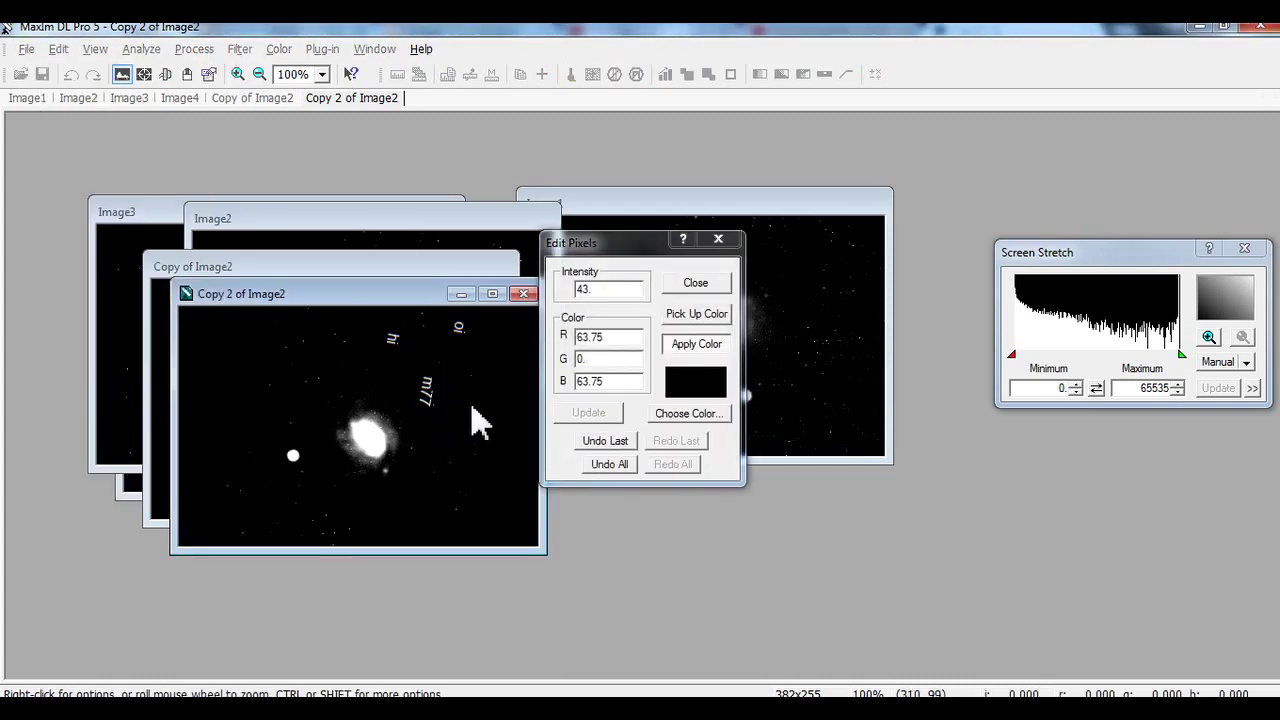
pyautogui.click(635, 290)
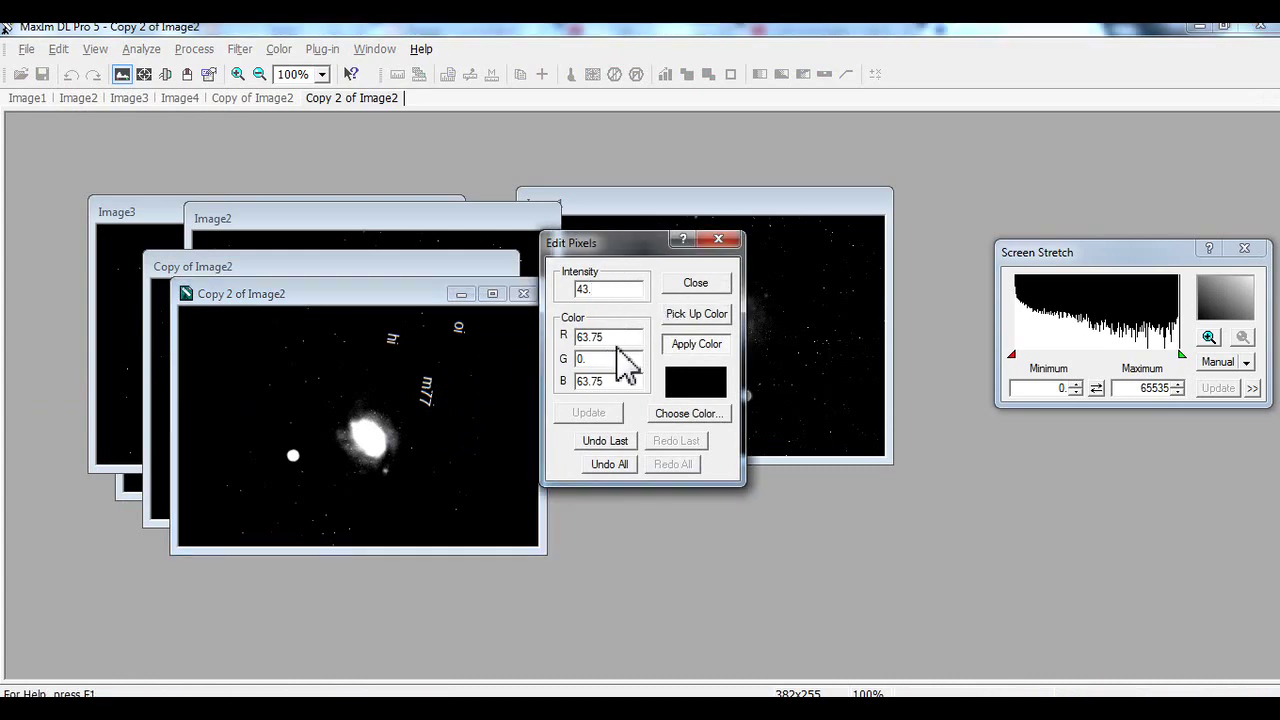
pyautogui.click(705, 322)
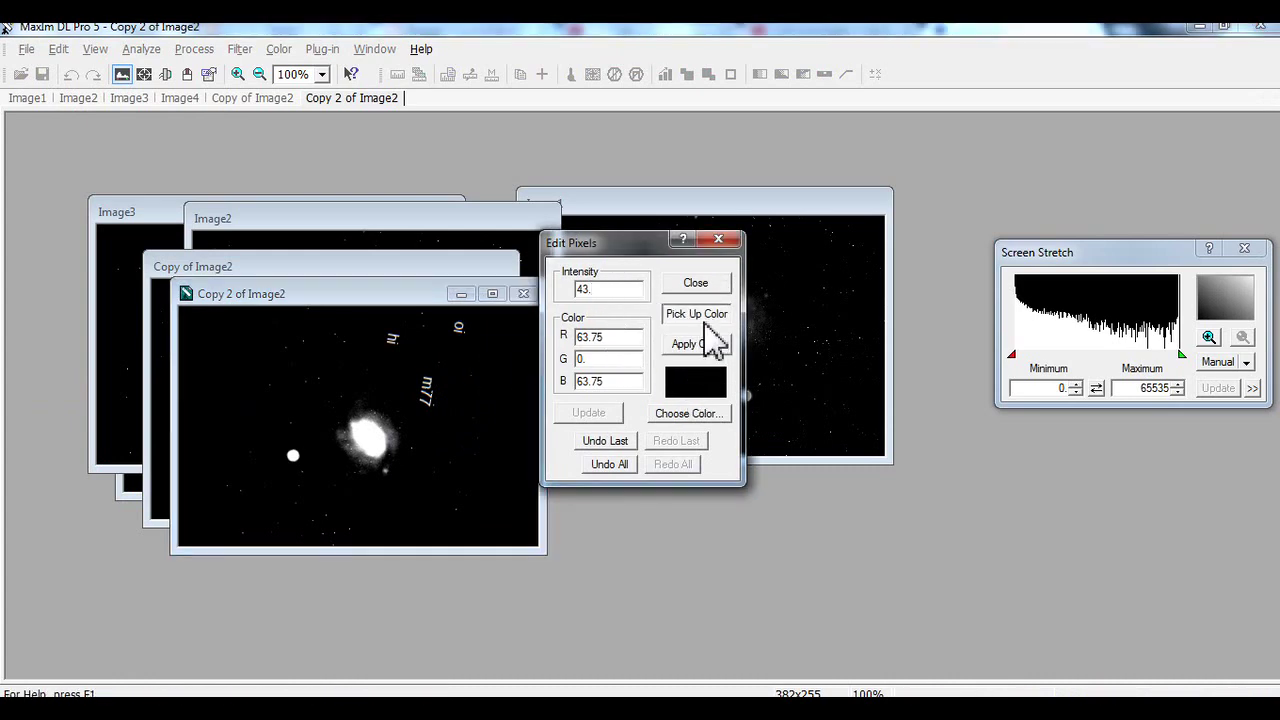
pyautogui.click(500, 400)
pyautogui.click(698, 340)
pyautogui.click(418, 425)
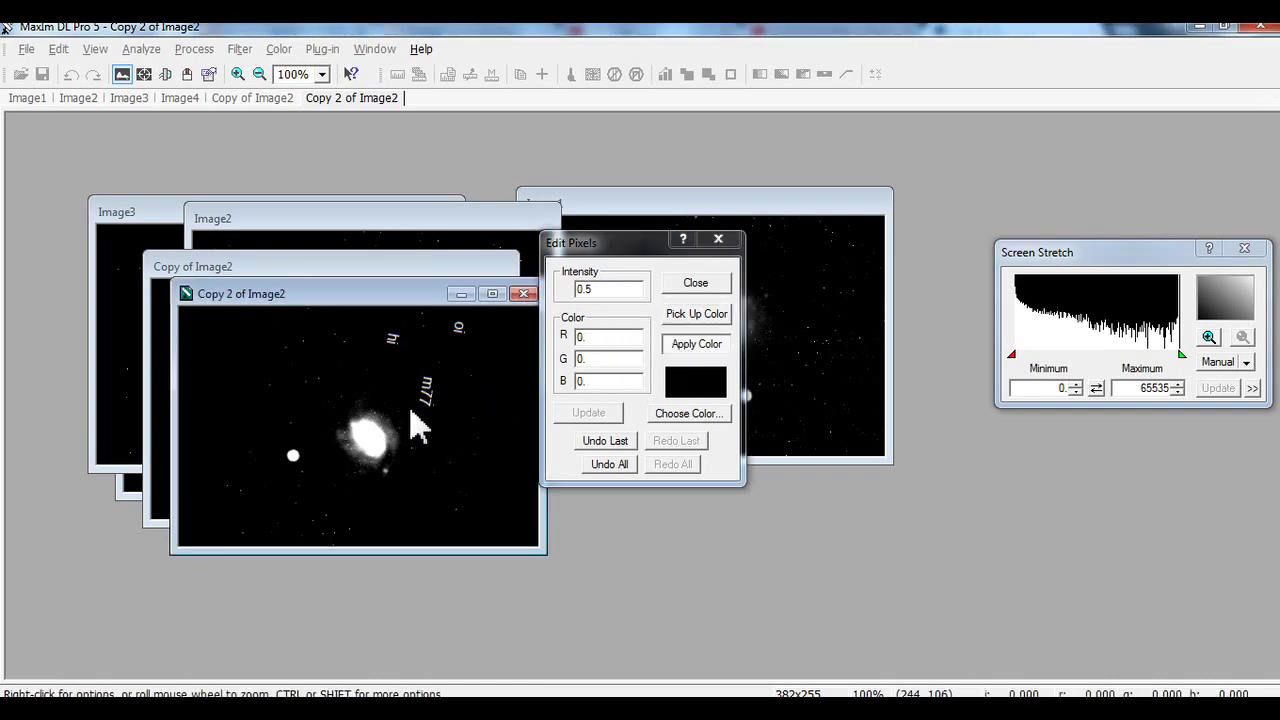
# Step: Pick up the white of the galaxy core and draw freehand pixel lines around the annotations, the bright star and the galaxy
pyautogui.click(668, 315)
pyautogui.click(359, 435)
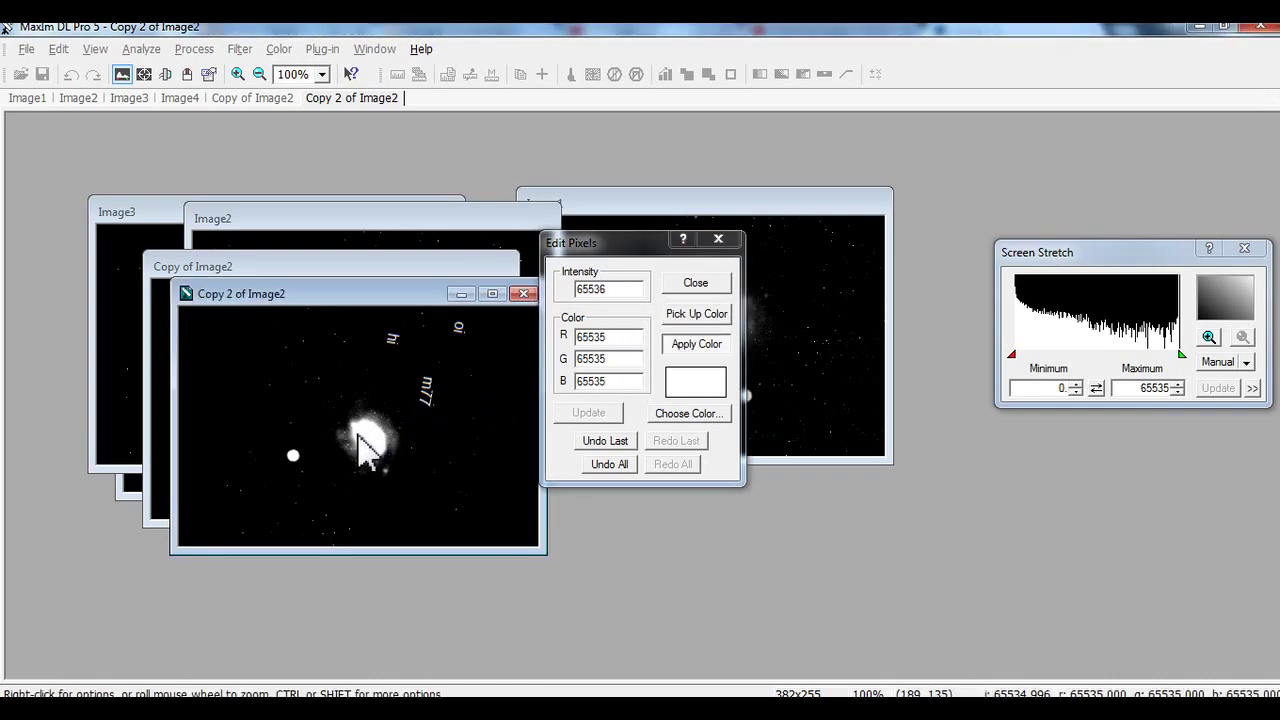
pyautogui.moveTo(412, 396)
pyautogui.mouseDown()
pyautogui.moveTo(468, 395)
pyautogui.moveTo(463, 439)
pyautogui.moveTo(436, 432)
pyautogui.moveTo(427, 405)
pyautogui.moveTo(466, 360)
pyautogui.moveTo(285, 361)
pyautogui.moveTo(269, 336)
pyautogui.moveTo(223, 410)
pyautogui.moveTo(265, 401)
pyautogui.moveTo(220, 380)
pyautogui.moveTo(323, 385)
pyautogui.moveTo(258, 424)
pyautogui.moveTo(338, 436)
pyautogui.moveTo(341, 403)
pyautogui.moveTo(324, 430)
pyautogui.moveTo(358, 369)
pyautogui.moveTo(379, 400)
pyautogui.moveTo(373, 359)
pyautogui.moveTo(368, 392)
pyautogui.moveTo(336, 352)
pyautogui.moveTo(408, 357)
pyautogui.moveTo(331, 337)
pyautogui.mouseUp()
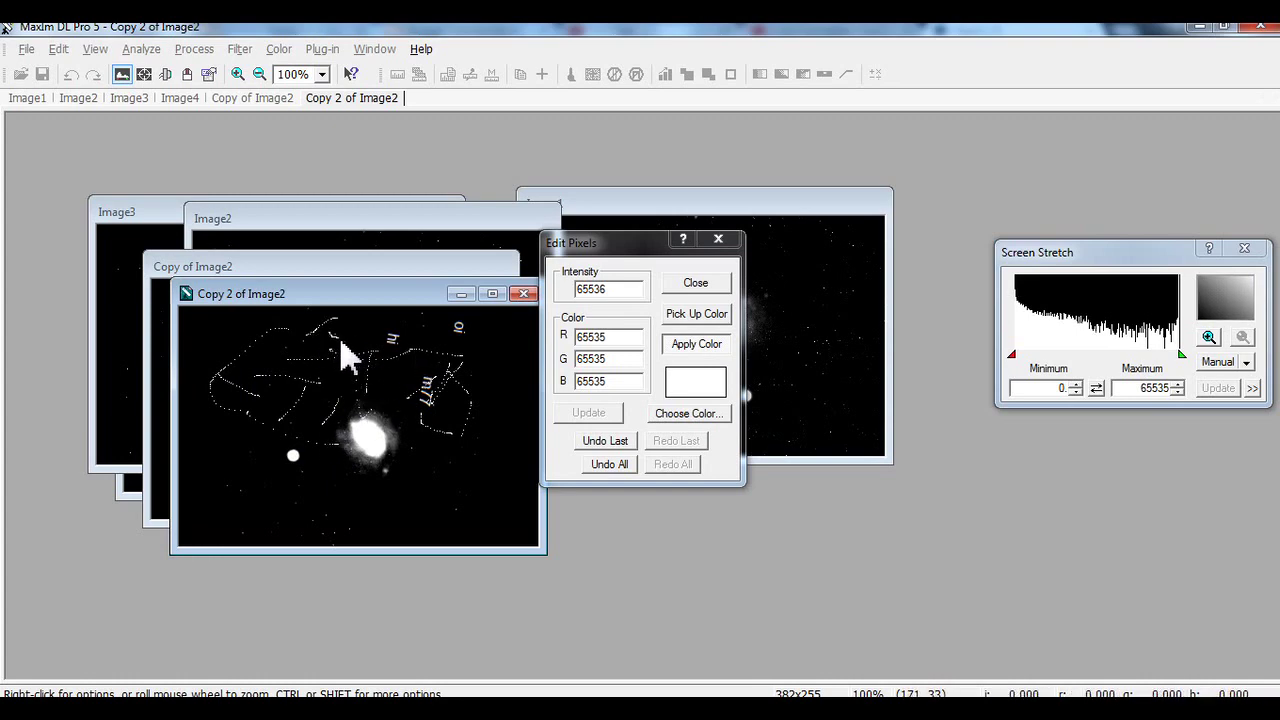
pyautogui.moveTo(383, 337); pyautogui.dragTo(386, 351)
pyautogui.moveTo(391, 323)
pyautogui.mouseDown()
pyautogui.moveTo(380, 337)
pyautogui.moveTo(400, 364)
pyautogui.moveTo(414, 349)
pyautogui.moveTo(372, 337)
pyautogui.mouseUp()
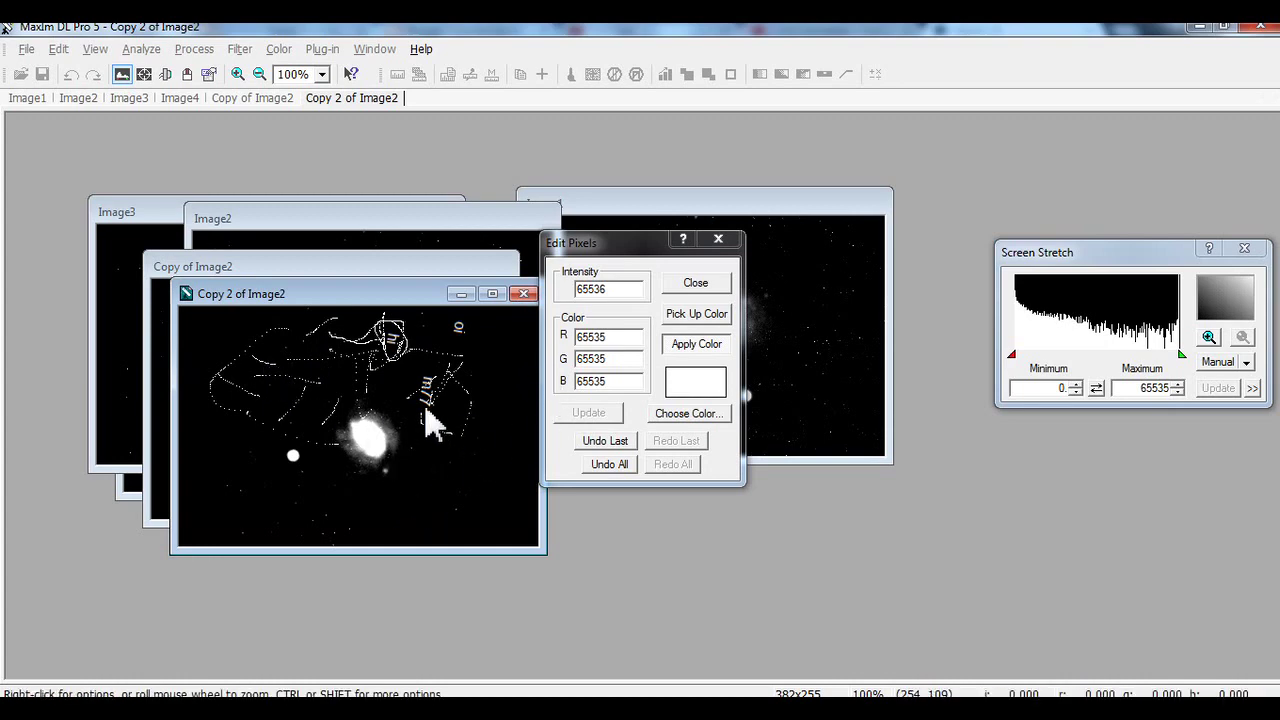
pyautogui.moveTo(300, 484)
pyautogui.mouseDown()
pyautogui.moveTo(324, 424)
pyautogui.moveTo(261, 434)
pyautogui.moveTo(272, 484)
pyautogui.moveTo(317, 477)
pyautogui.moveTo(301, 432)
pyautogui.moveTo(245, 467)
pyautogui.moveTo(285, 479)
pyautogui.moveTo(314, 437)
pyautogui.moveTo(375, 475)
pyautogui.moveTo(362, 444)
pyautogui.moveTo(418, 473)
pyautogui.mouseUp()
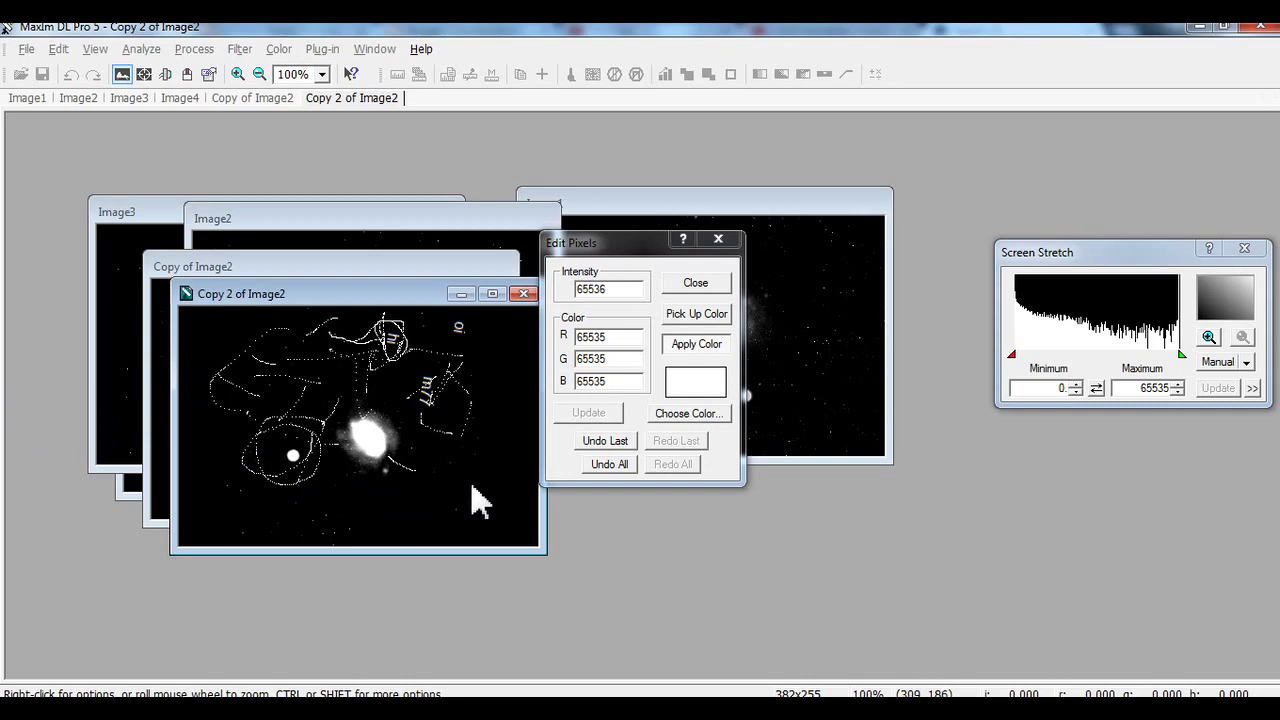
# Step: Undo all pixel edits on the annotated copy and finish editing pixels
pyautogui.click(628, 443)
pyautogui.click(660, 442)
pyautogui.click(660, 442)
pyautogui.click(626, 443)
pyautogui.click(660, 444)
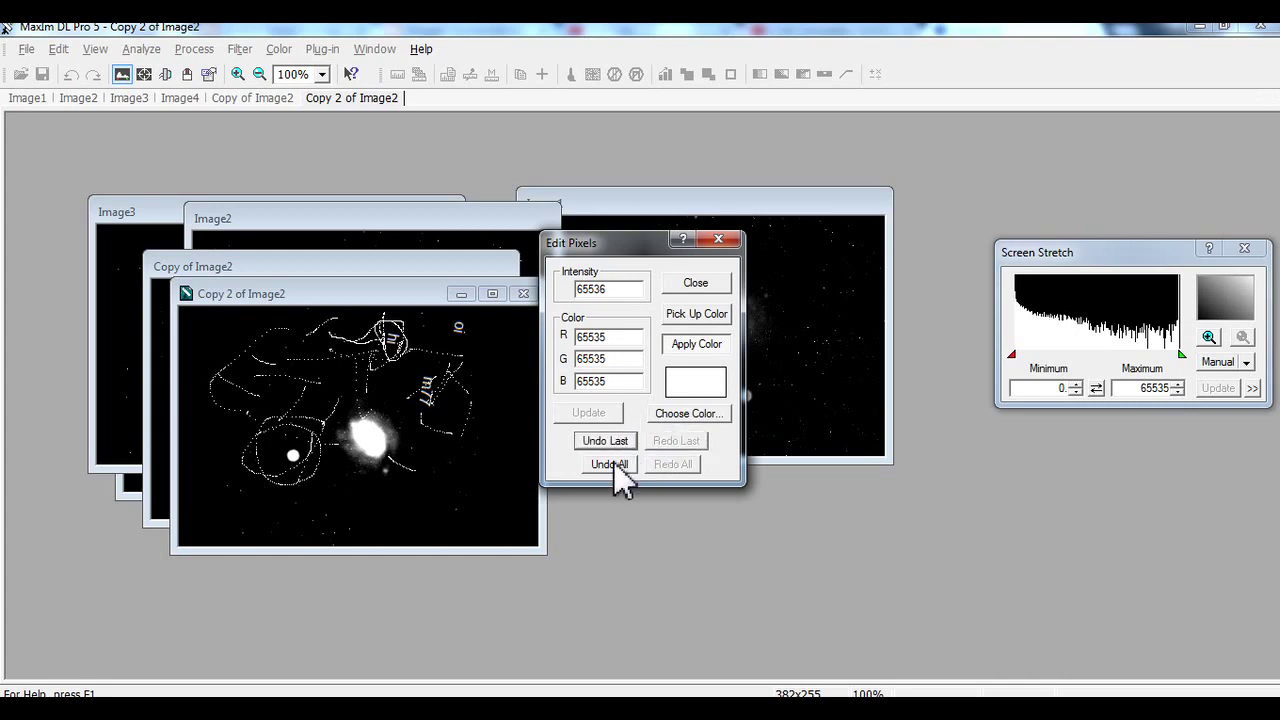
pyautogui.click(612, 465)
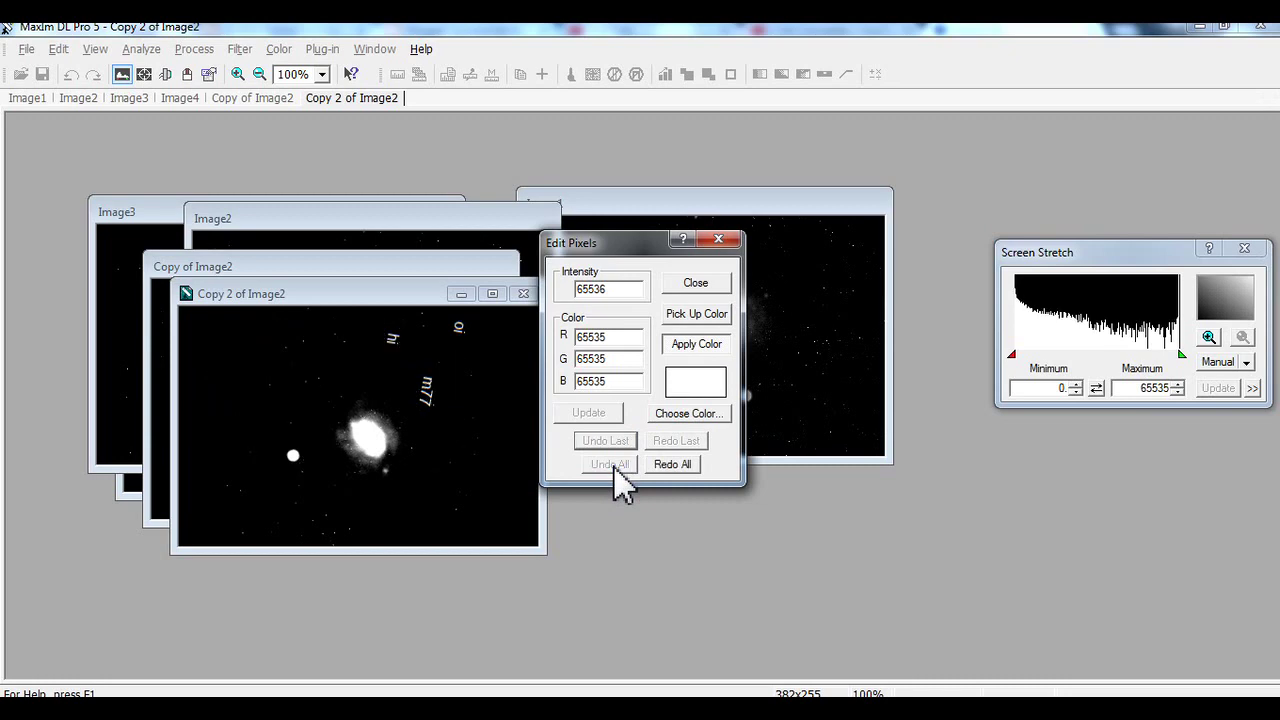
pyautogui.click(696, 285)
# Step: Try the Clone Tool on the galaxy core and the m77 label, with source coordinates the same as the destination
pyautogui.click(26, 49)
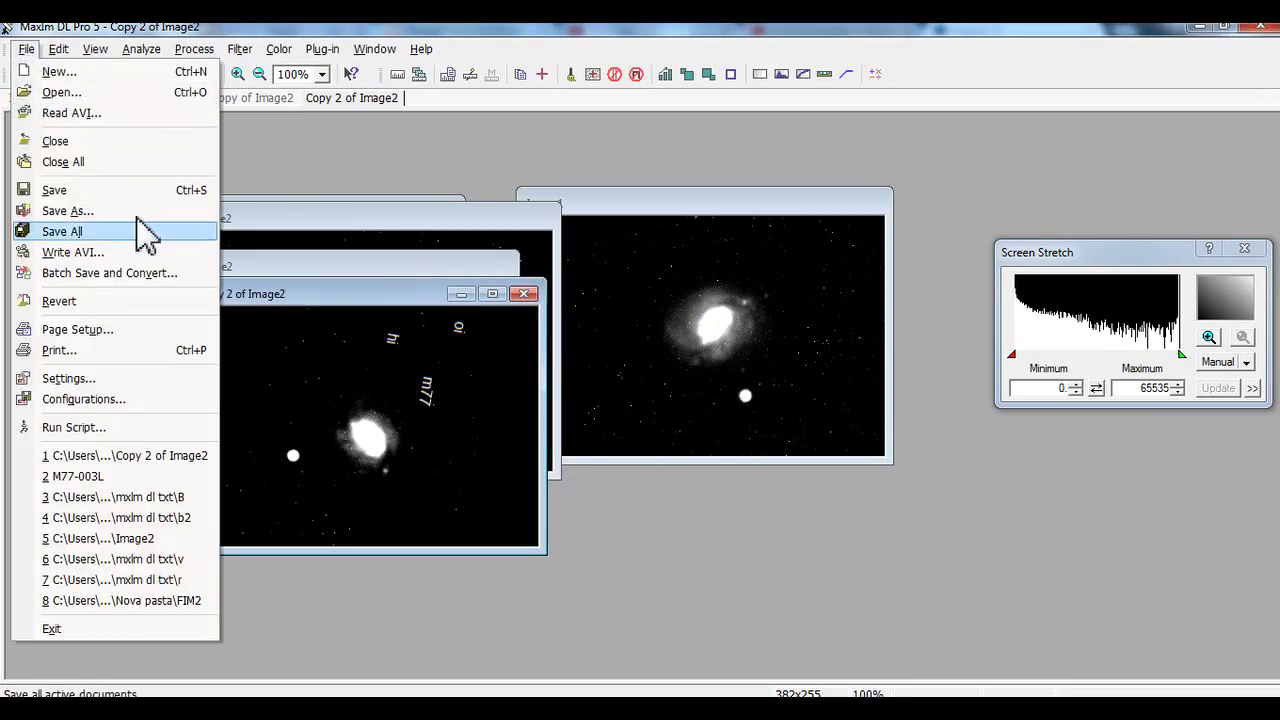
pyautogui.moveTo(58, 49)
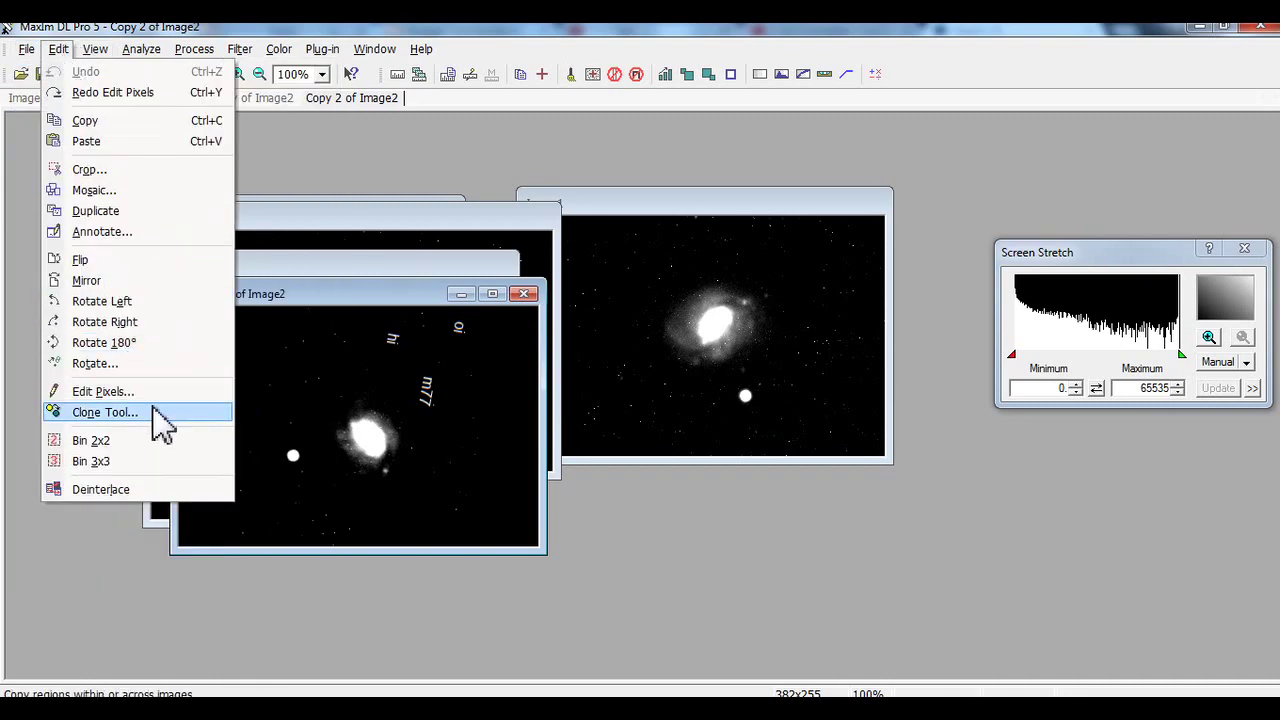
pyautogui.click(155, 412)
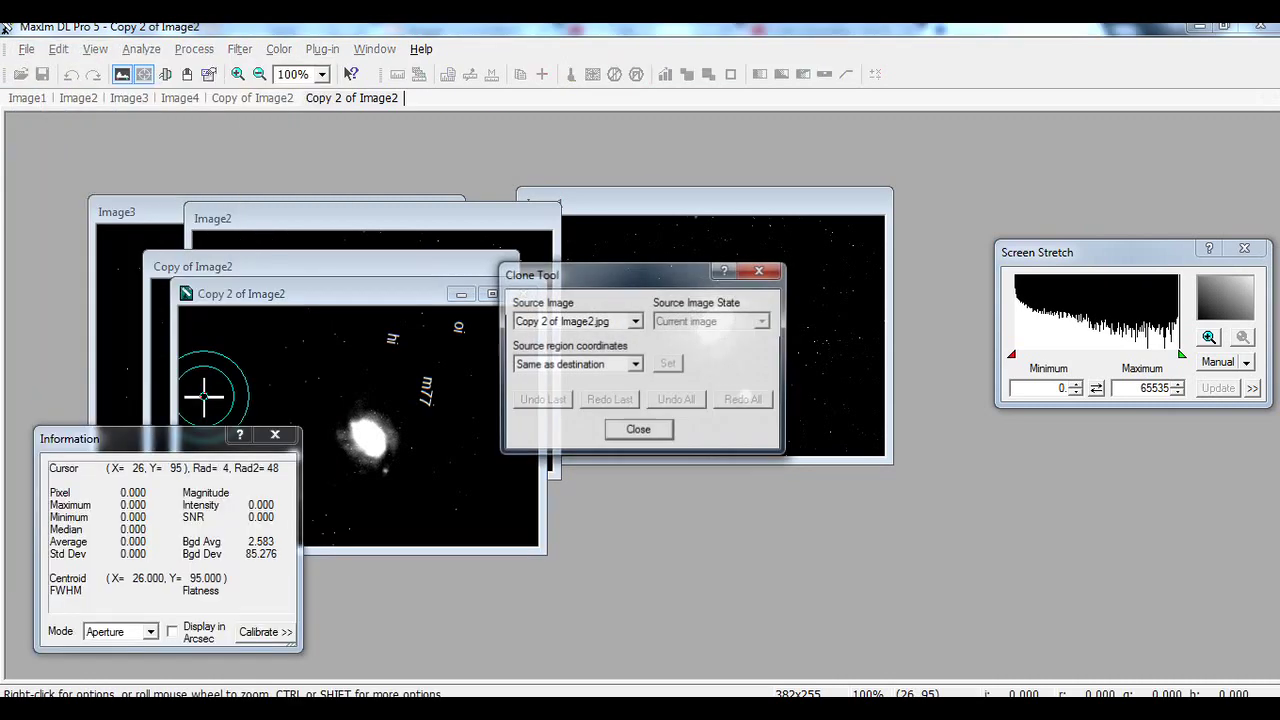
pyautogui.click(369, 441)
pyautogui.click(419, 395)
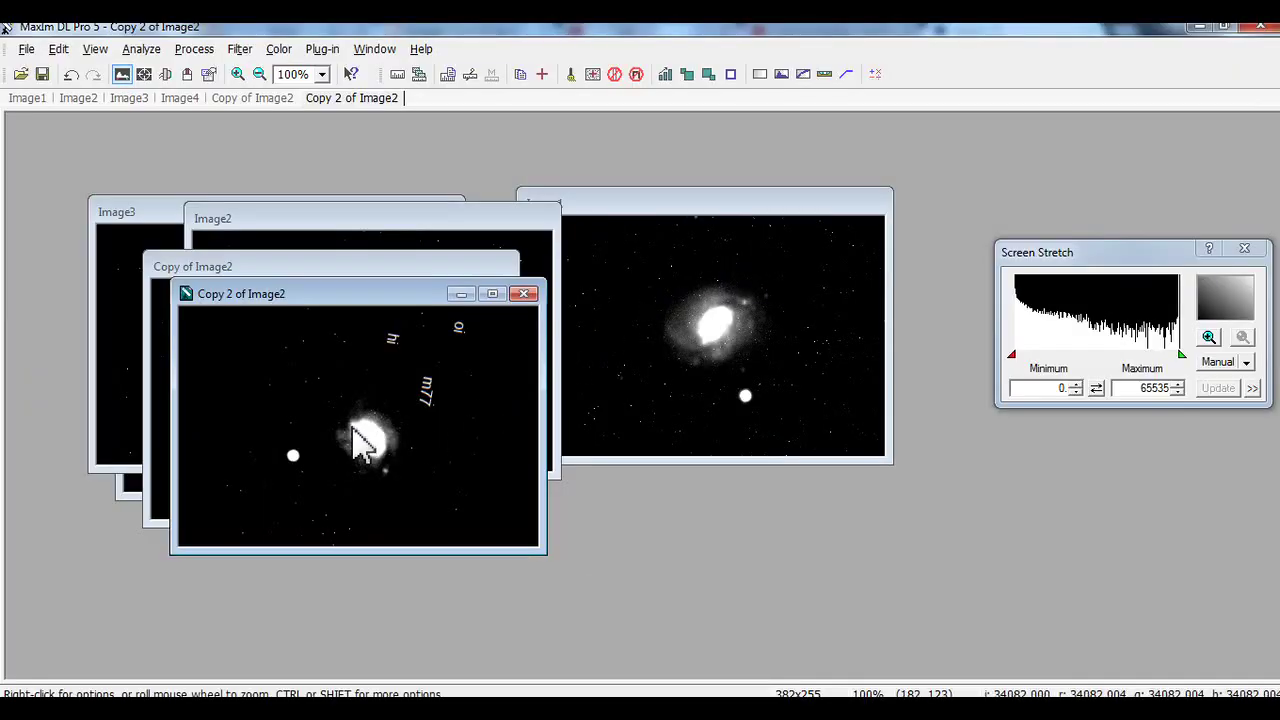
# Step: Restart the Clone Tool on the annotated copy and apply it at the galaxy core
pyautogui.click(59, 50)
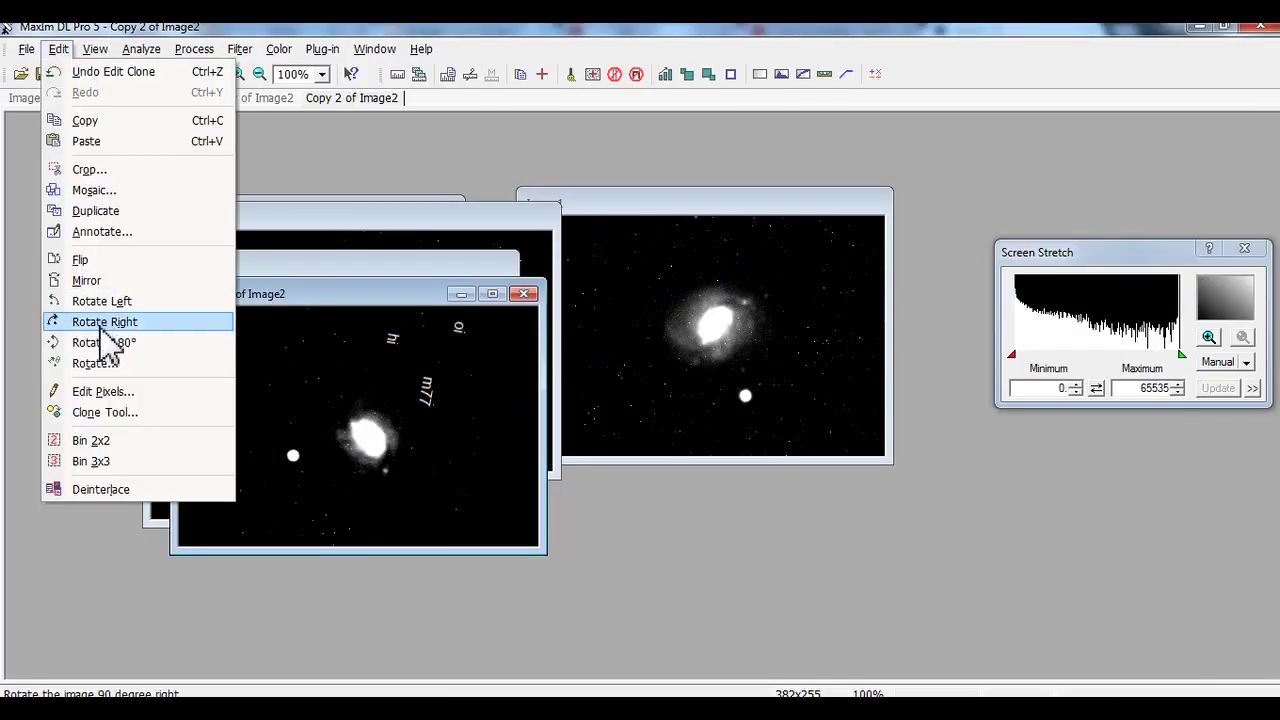
pyautogui.click(105, 412)
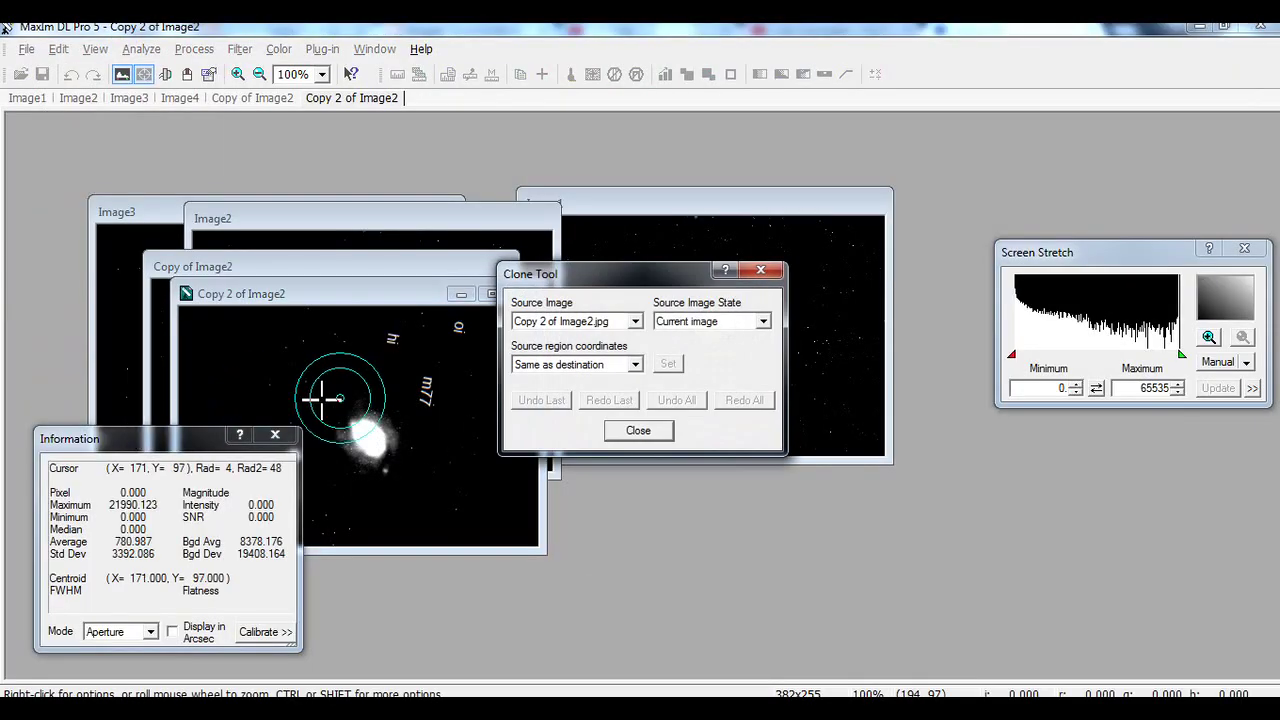
pyautogui.click(360, 430)
pyautogui.scroll(2, 378, 447)
pyautogui.scroll(1, 378, 447)
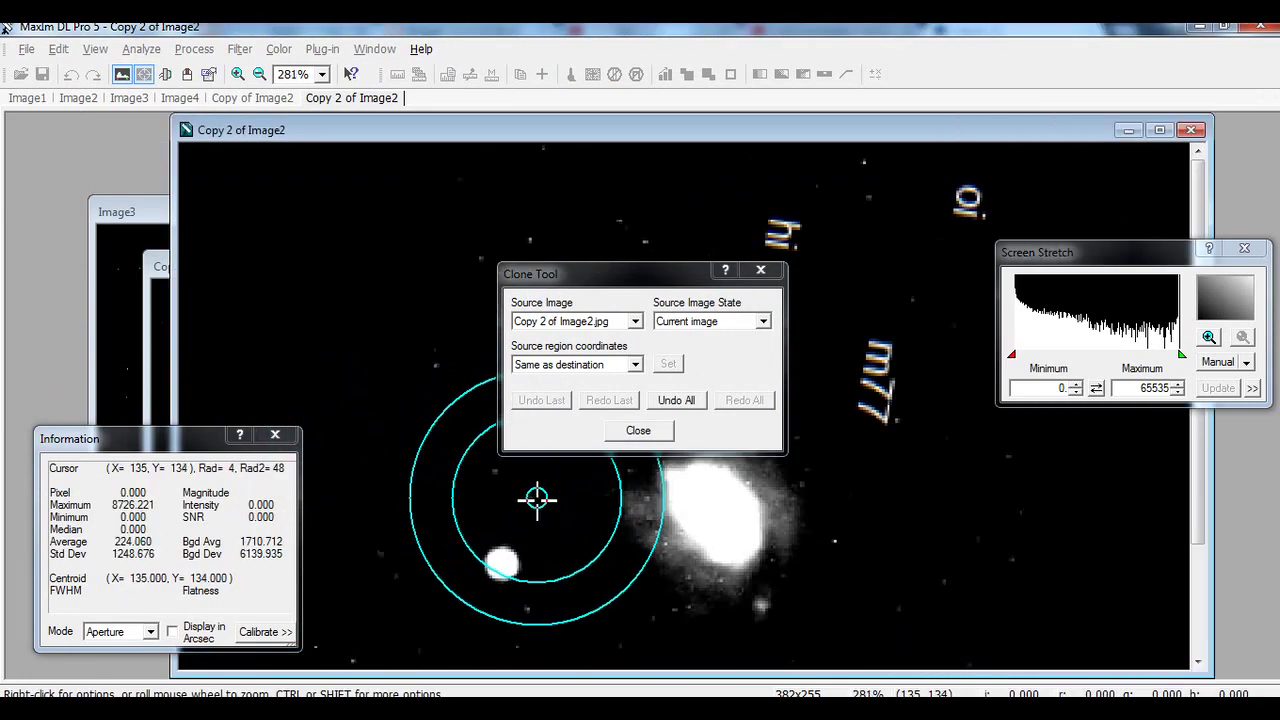
pyautogui.click(715, 527)
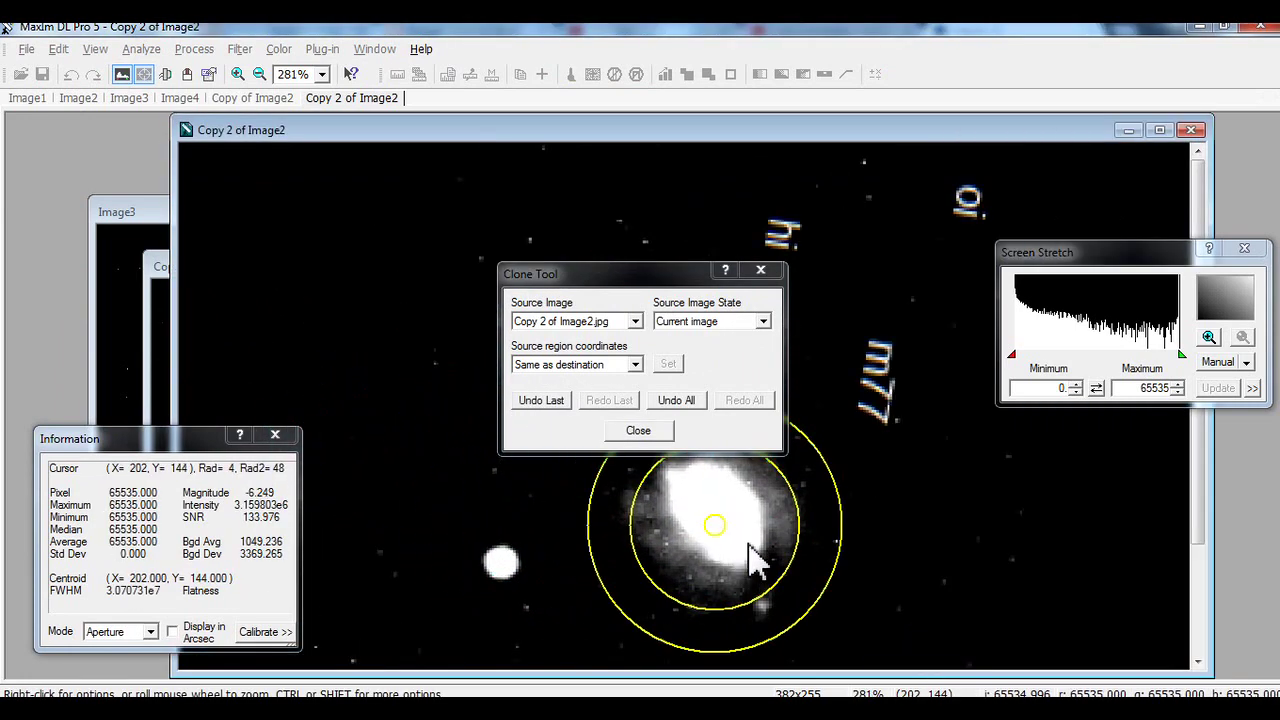
# Step: Try the Clone Tool at several points on the galaxy core in Copy 2 of Image2
pyautogui.rightClick(726, 532)
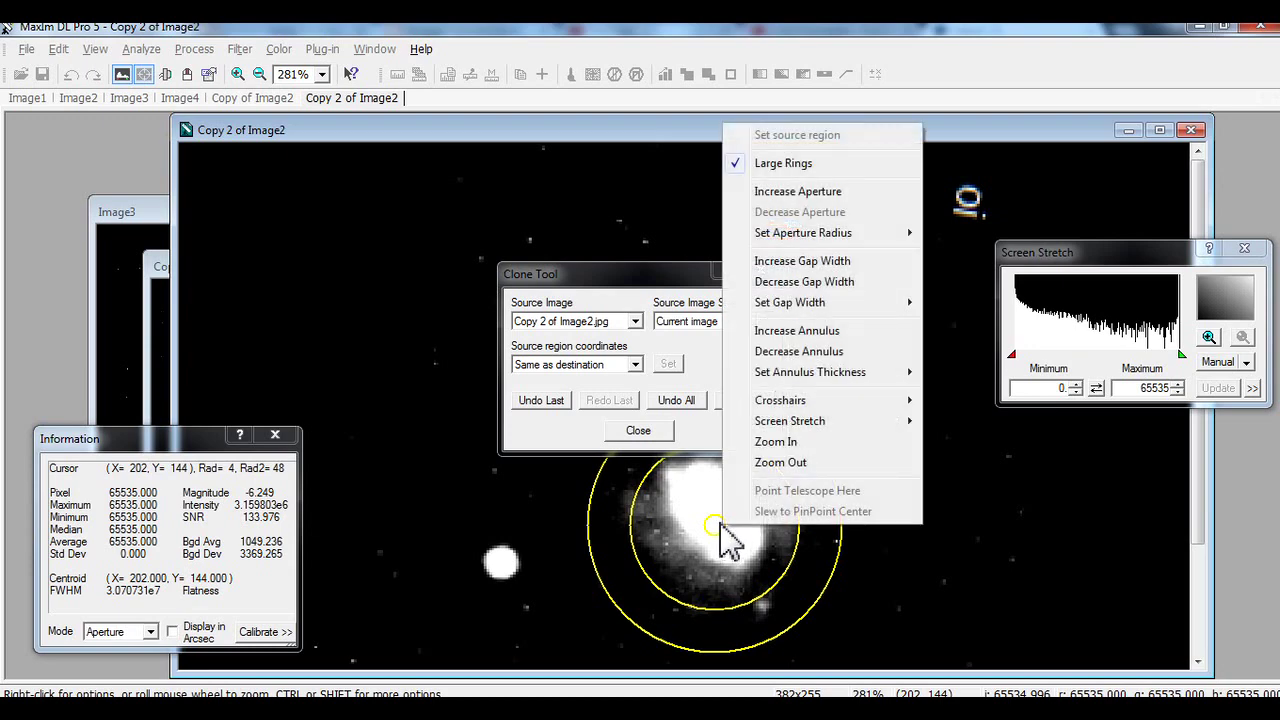
pyautogui.click(720, 527)
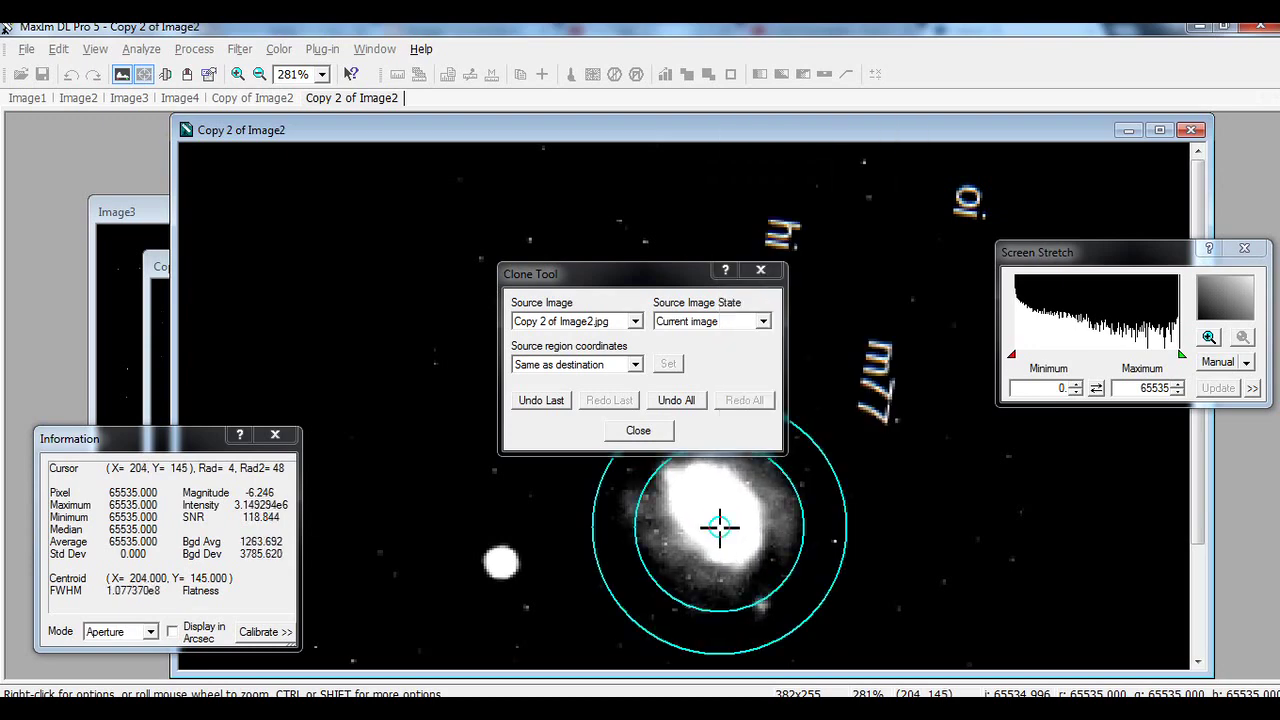
pyautogui.rightClick(720, 527)
pyautogui.click(720, 527)
pyautogui.scroll(1, 720, 527)
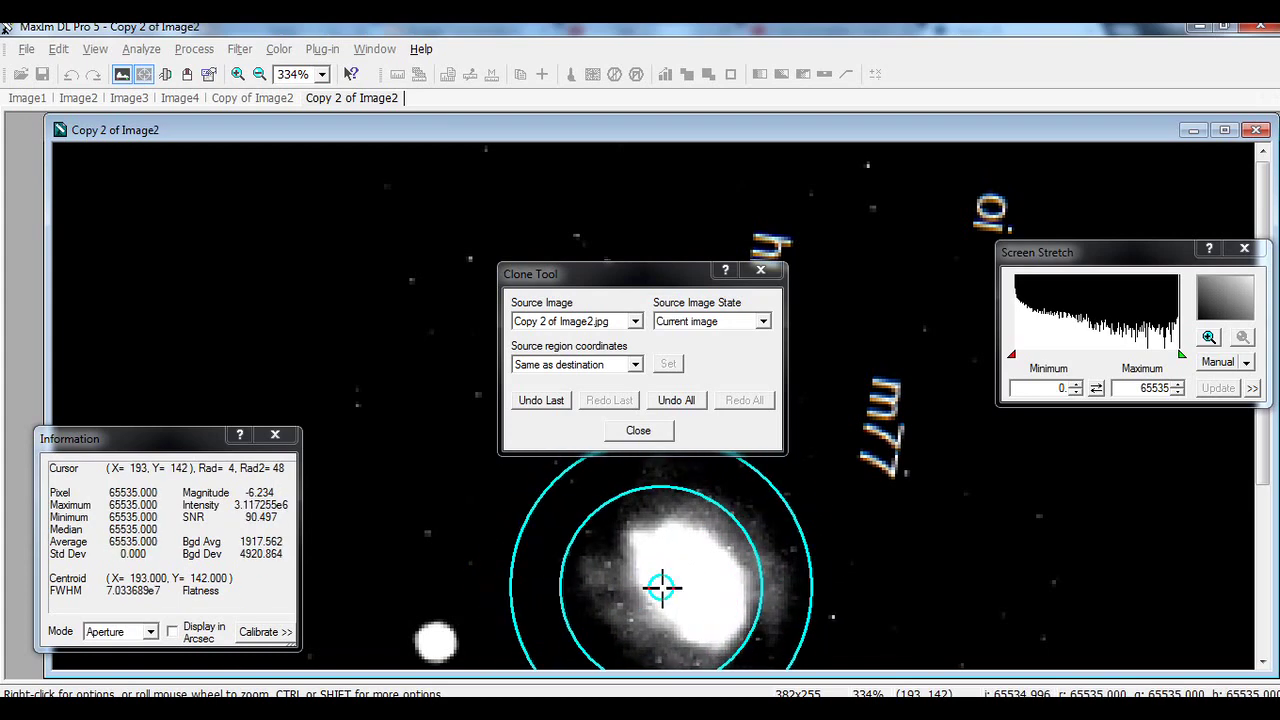
pyautogui.rightClick(676, 592)
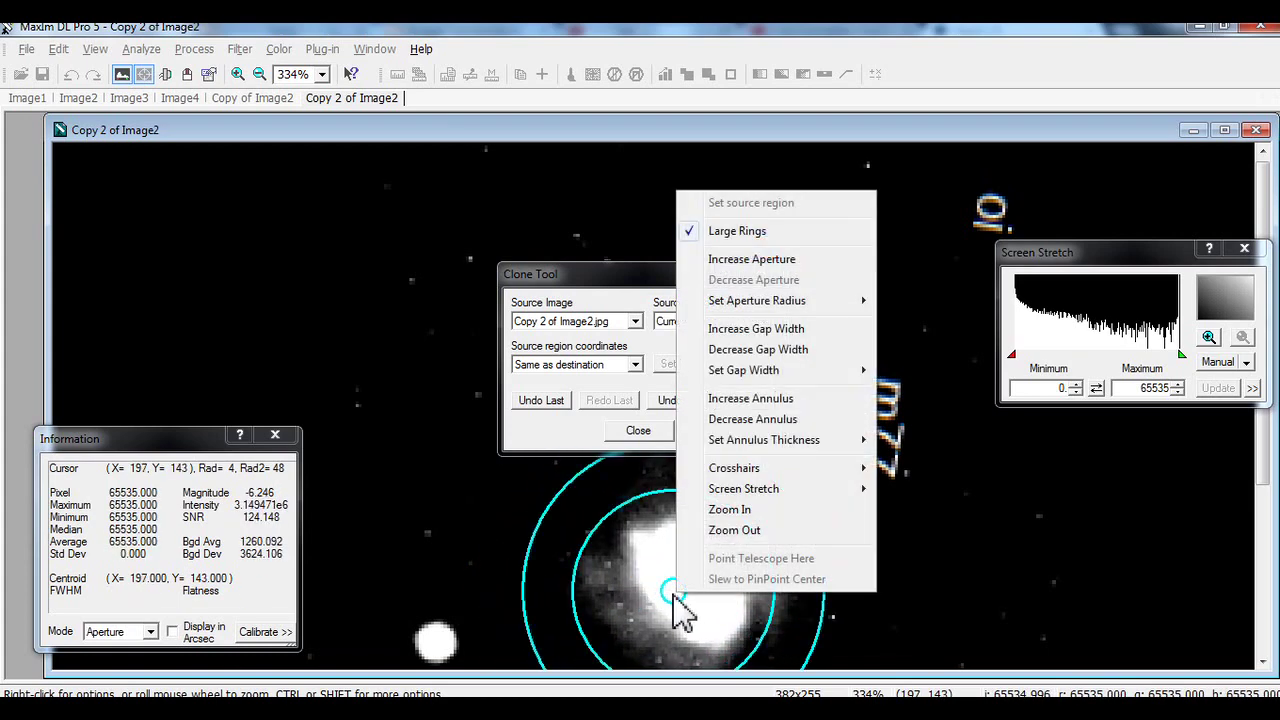
pyautogui.press('Escape')
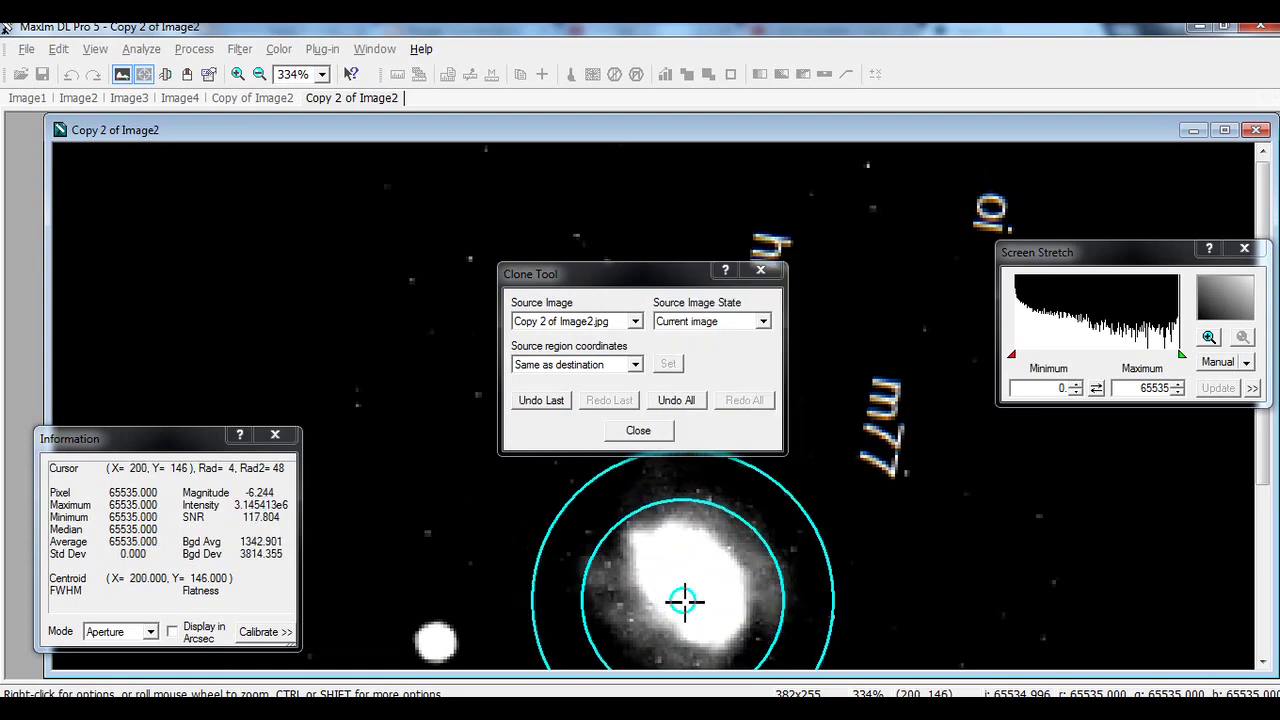
pyautogui.moveTo(699, 590)
pyautogui.mouseDown()
pyautogui.moveTo(671, 571)
pyautogui.moveTo(680, 586)
pyautogui.mouseUp()
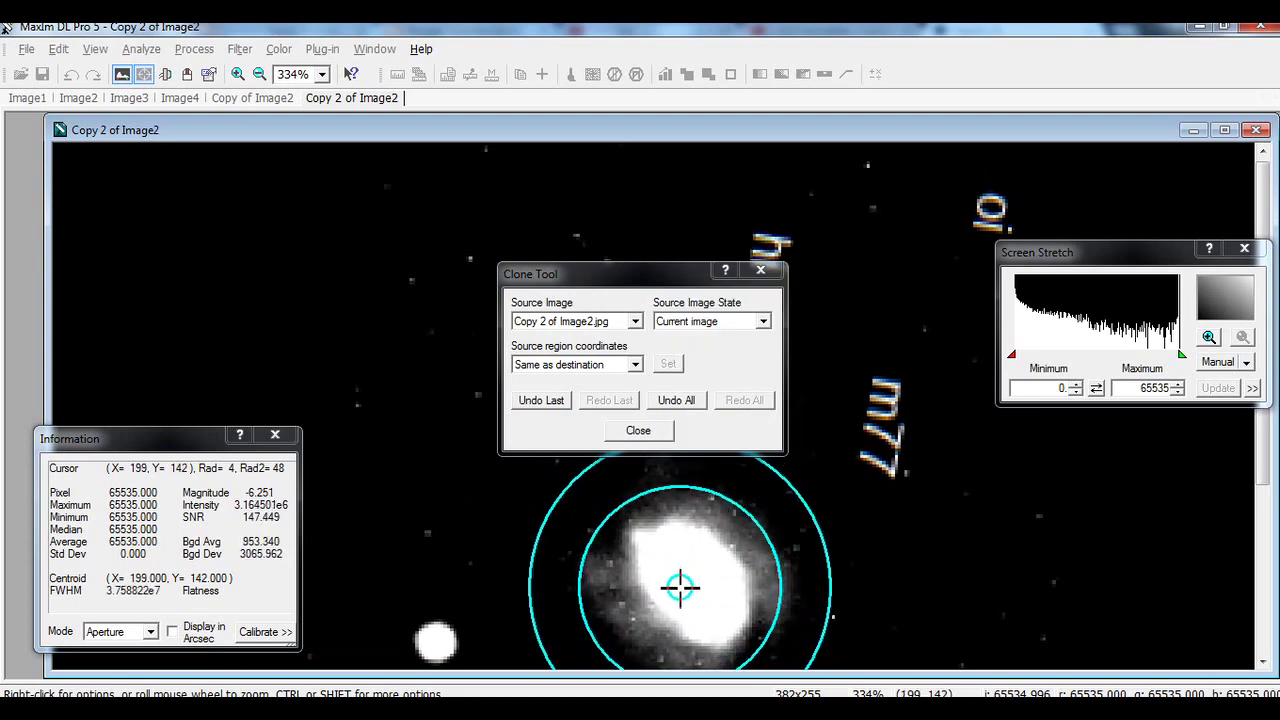
pyautogui.click(623, 322)
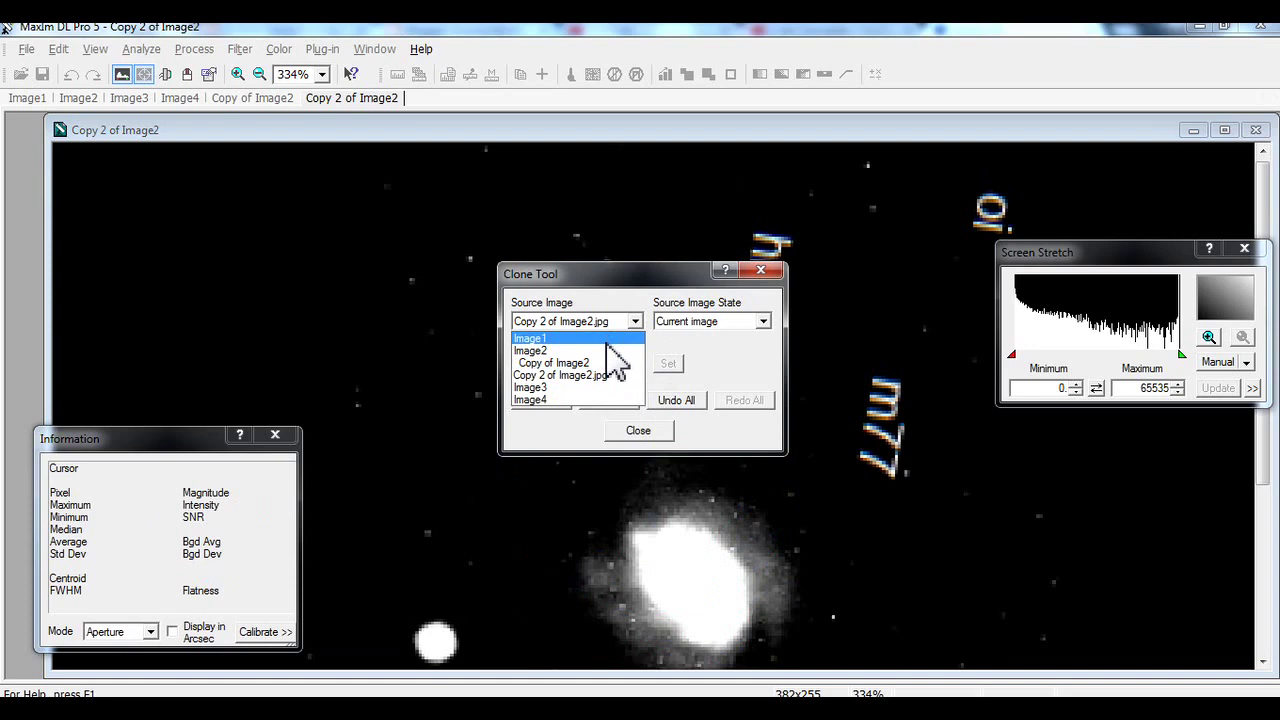
pyautogui.click(608, 341)
pyautogui.click(599, 323)
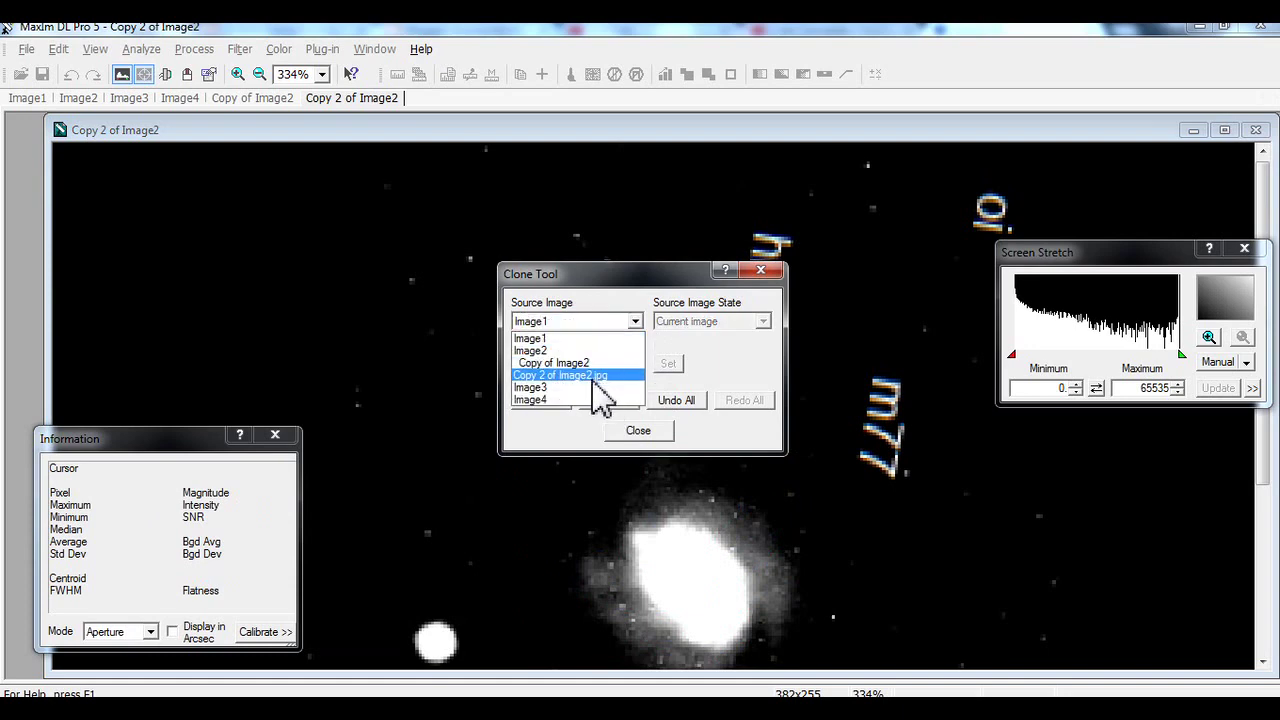
pyautogui.click(592, 376)
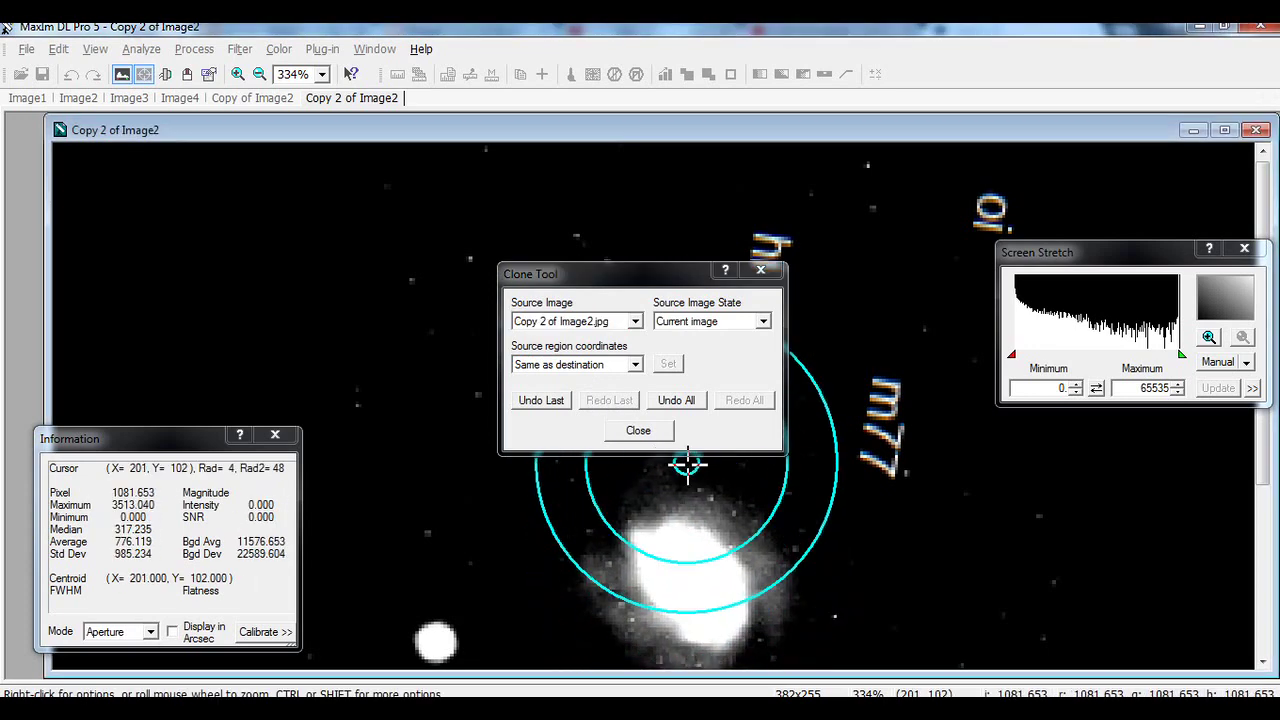
# Step: Set the clone source image state to Pre-Clone and undo the last clone edit
pyautogui.click(702, 322)
pyautogui.click(698, 352)
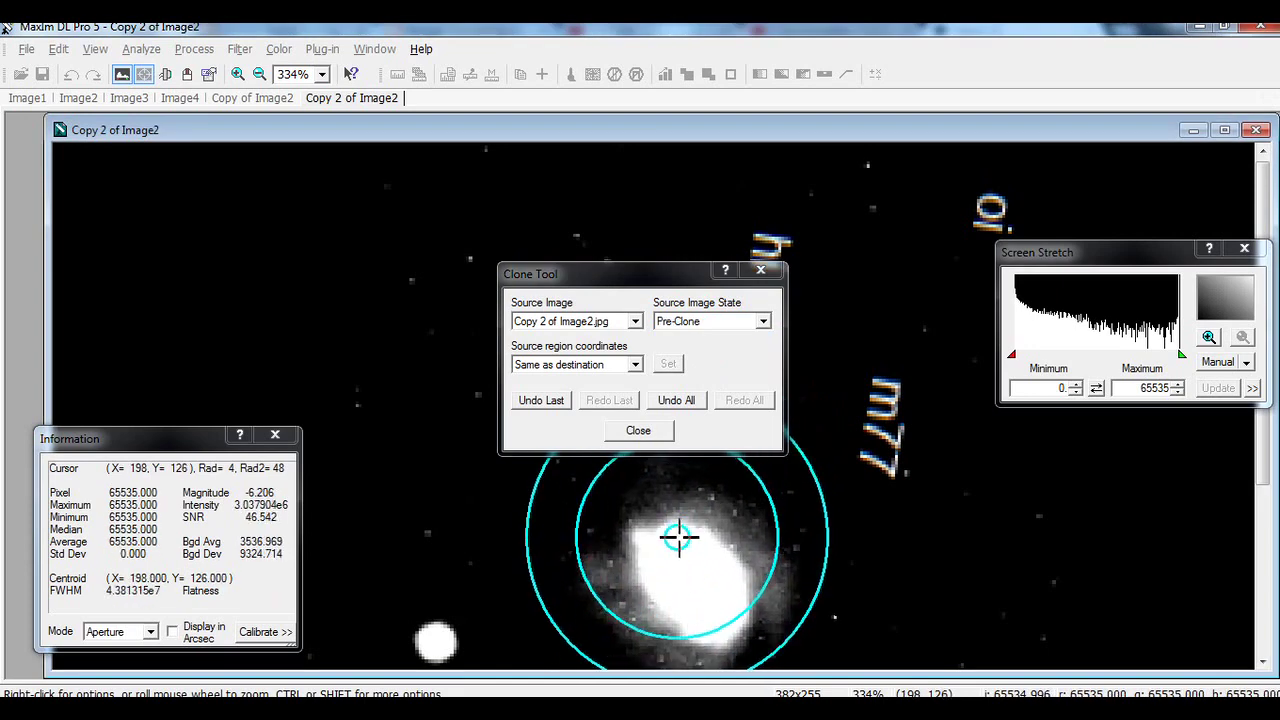
pyautogui.click(544, 401)
# Step: Set the source region coordinates to None (copy disabled) and draw a rectangle around the galaxy
pyautogui.click(615, 365)
pyautogui.click(617, 389)
pyautogui.click(680, 578)
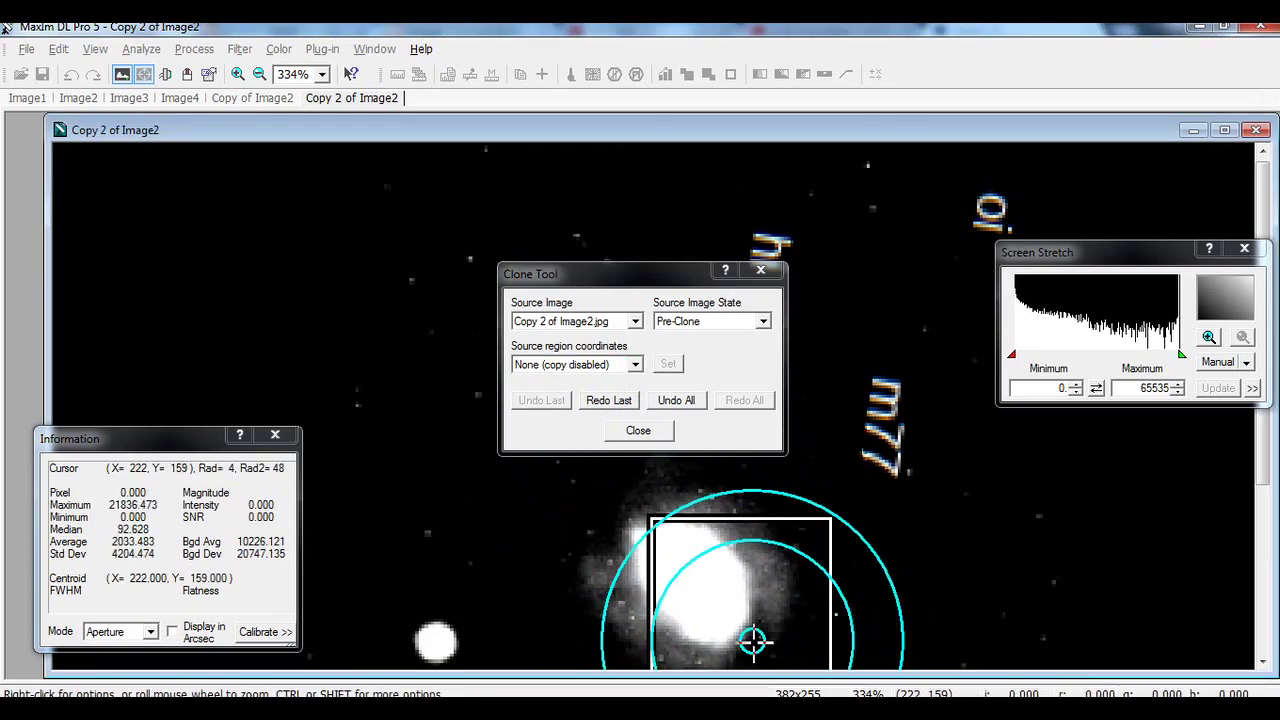
pyautogui.moveTo(600, 509); pyautogui.dragTo(808, 694)
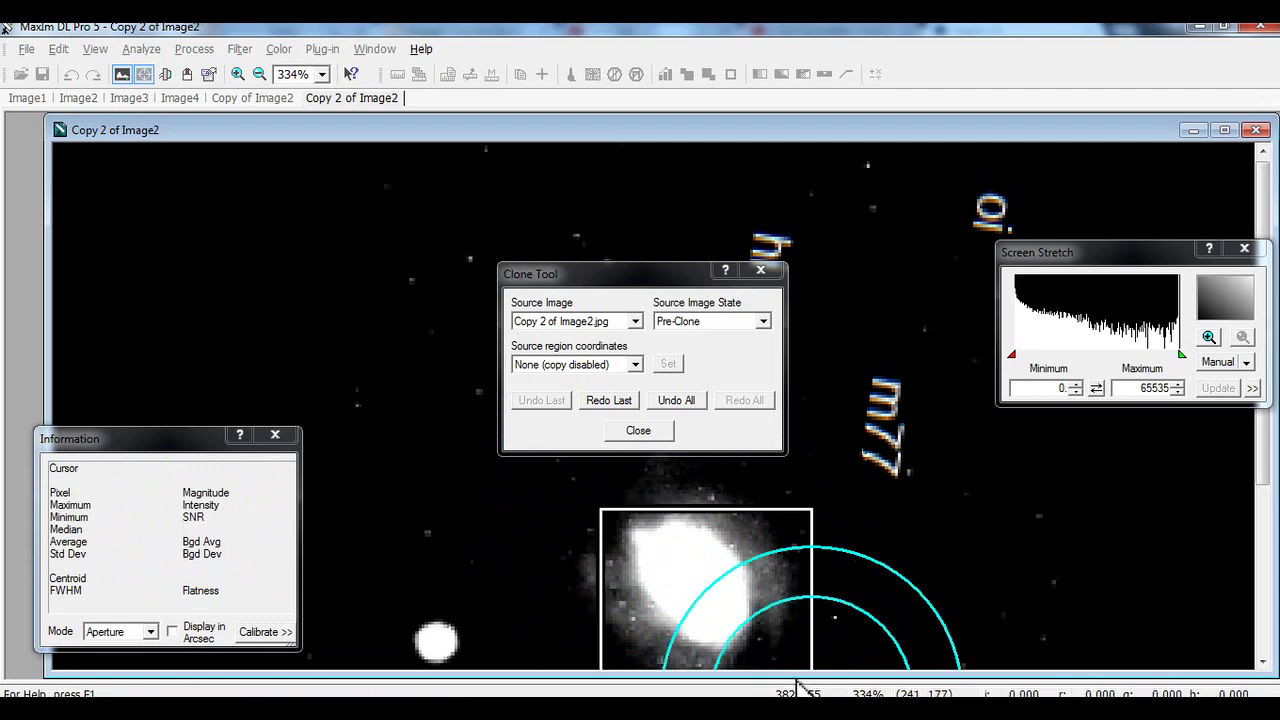
pyautogui.click(680, 603)
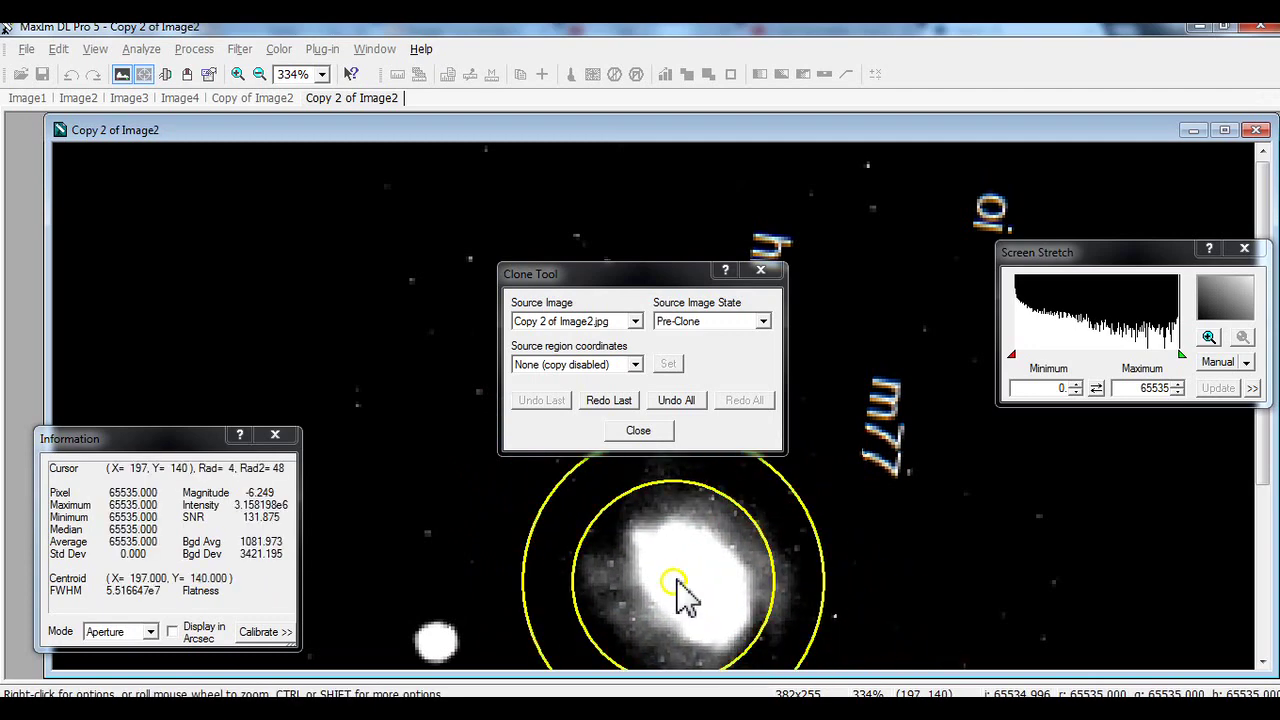
pyautogui.scroll(-1, 700, 571)
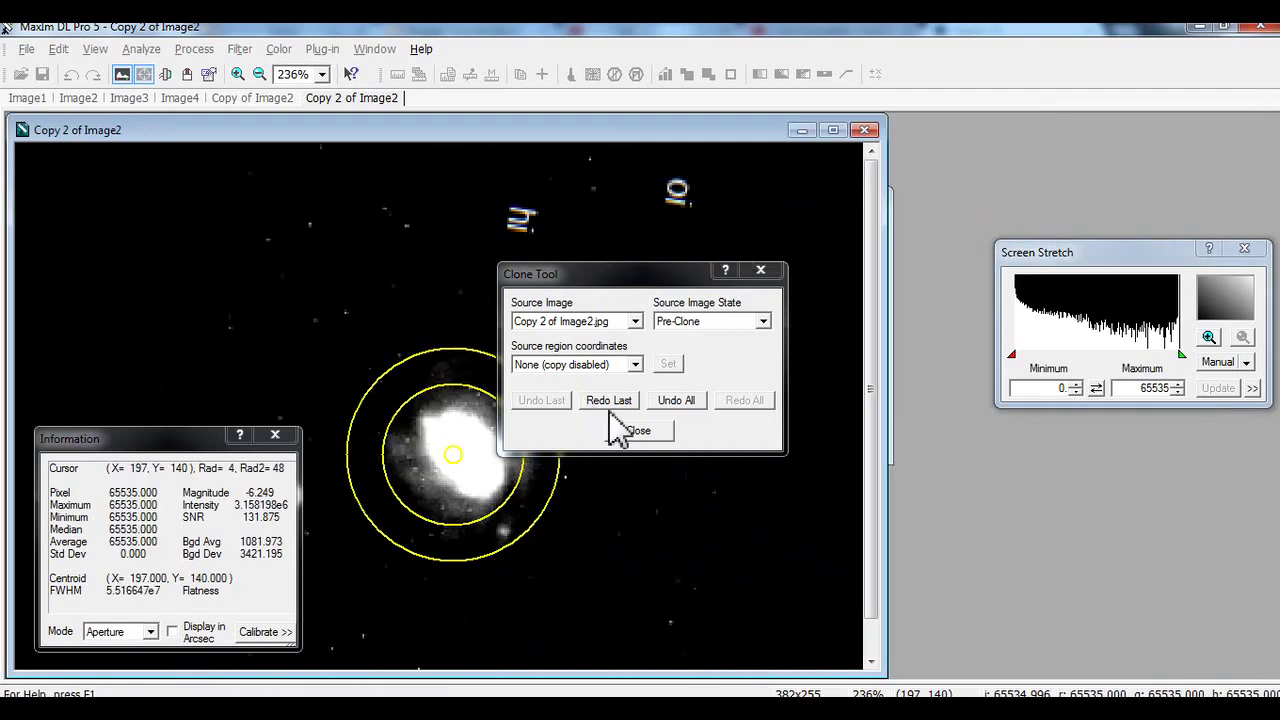
# Step: Set the clone source image state to Current image and the source region coordinates to Offset from mouse cursor
pyautogui.click(686, 322)
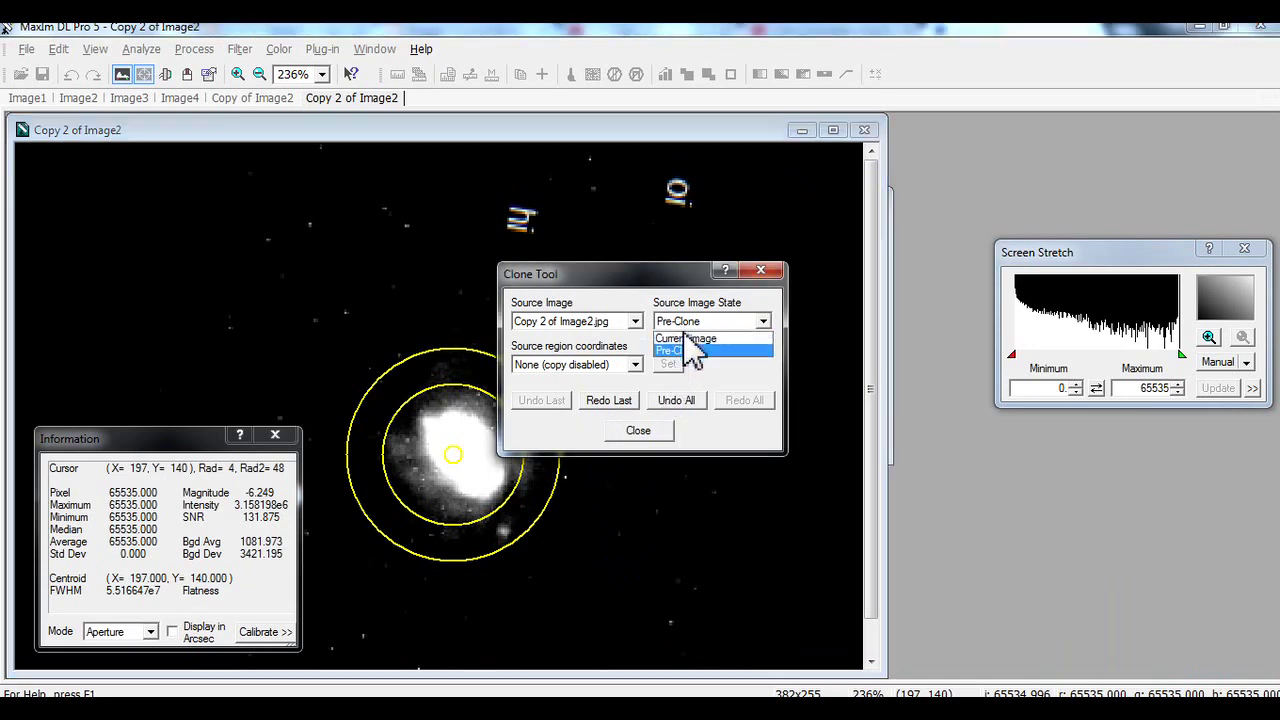
pyautogui.click(686, 338)
pyautogui.click(600, 364)
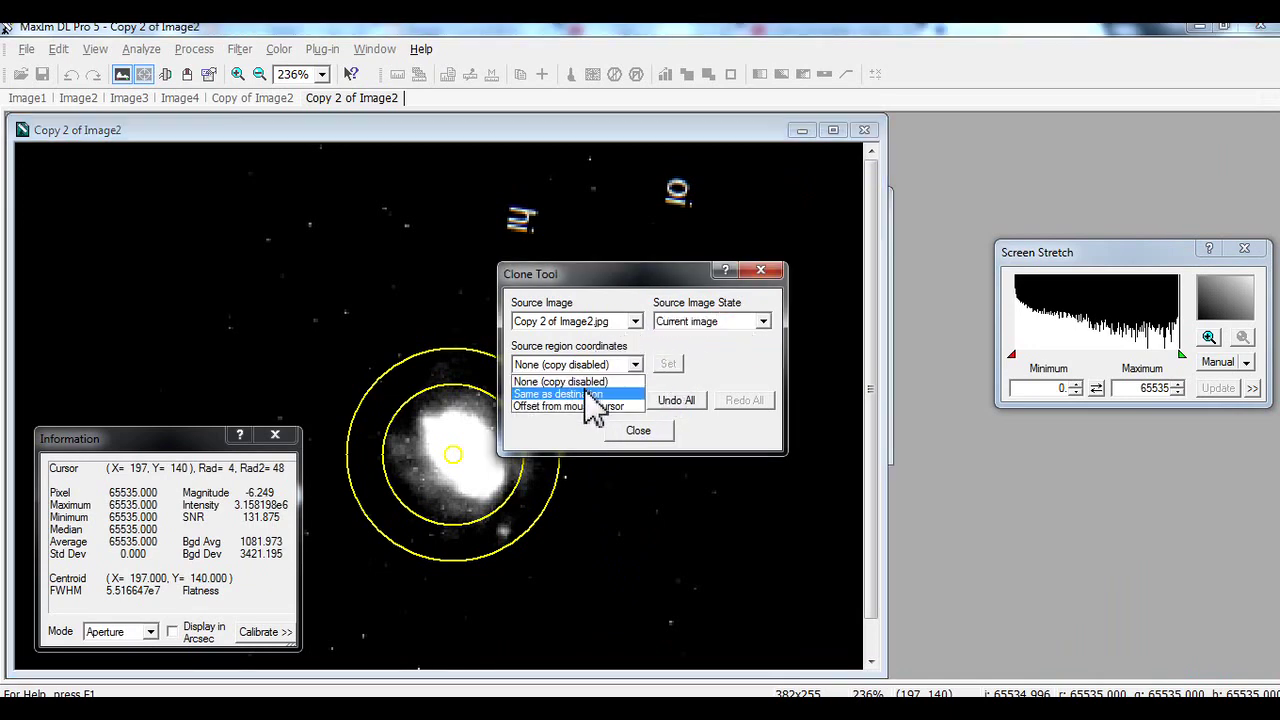
pyautogui.click(595, 394)
pyautogui.click(634, 364)
pyautogui.click(606, 406)
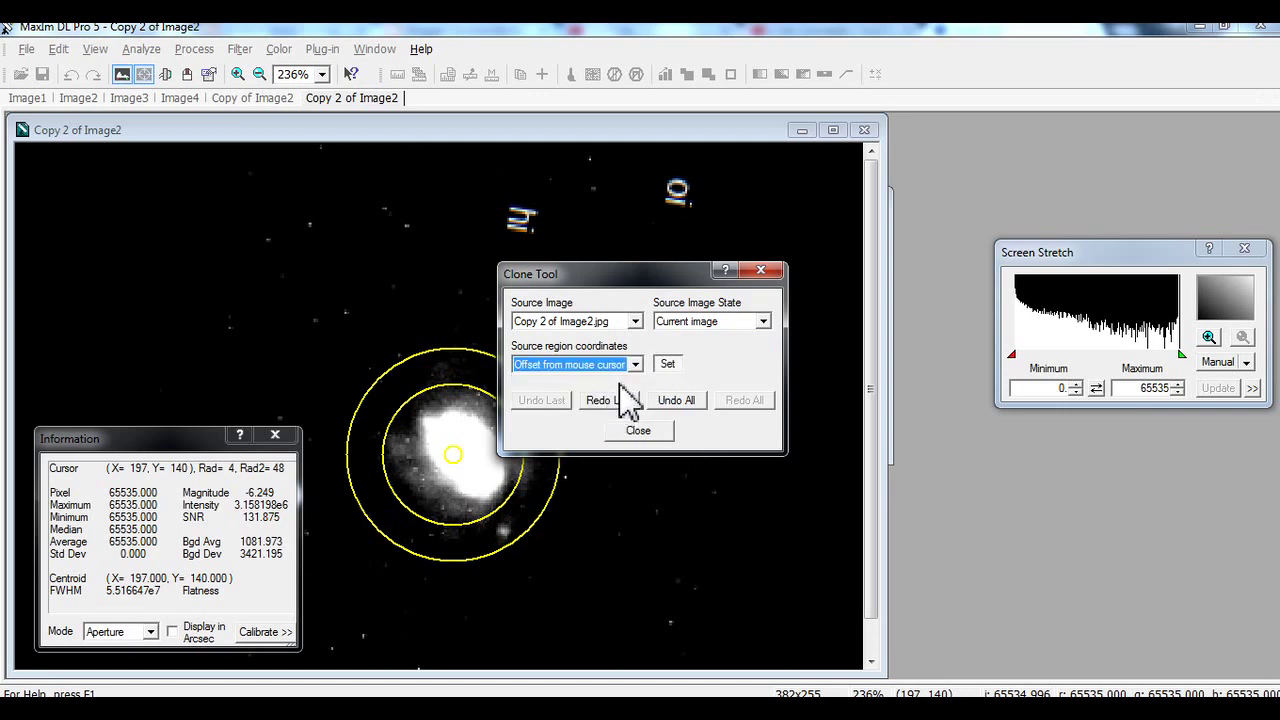
# Step: Choose Image3 as the clone source image and replace it with Image4
pyautogui.click(598, 321)
pyautogui.click(588, 387)
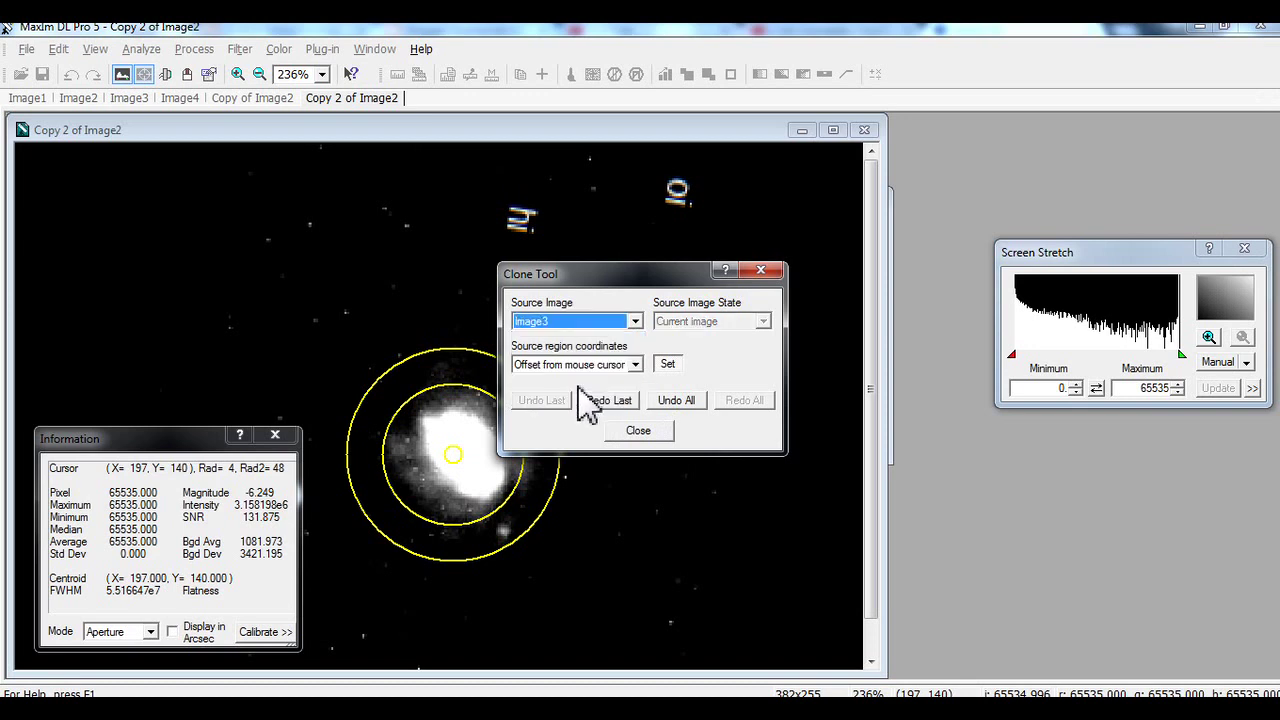
pyautogui.click(634, 321)
pyautogui.click(600, 399)
# Step: Redo the last clone edit, undo and redo all clone edits, and close the Clone Tool
pyautogui.click(609, 401)
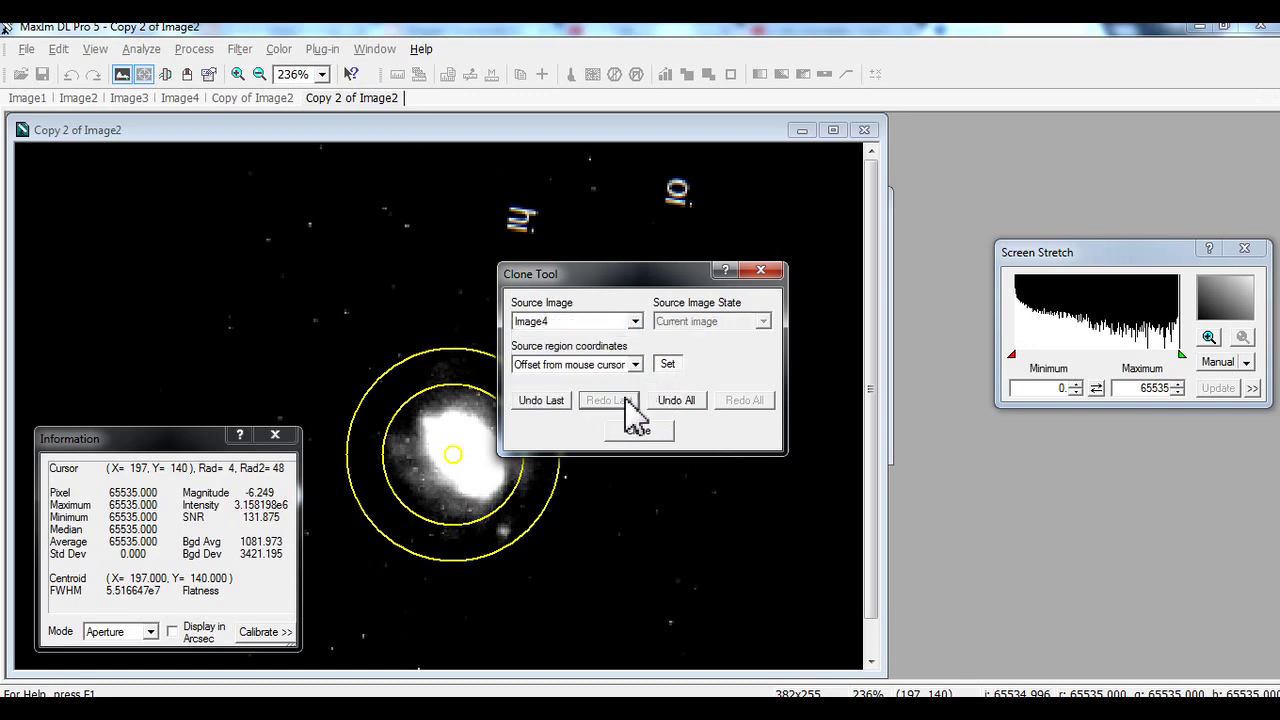
pyautogui.click(676, 400)
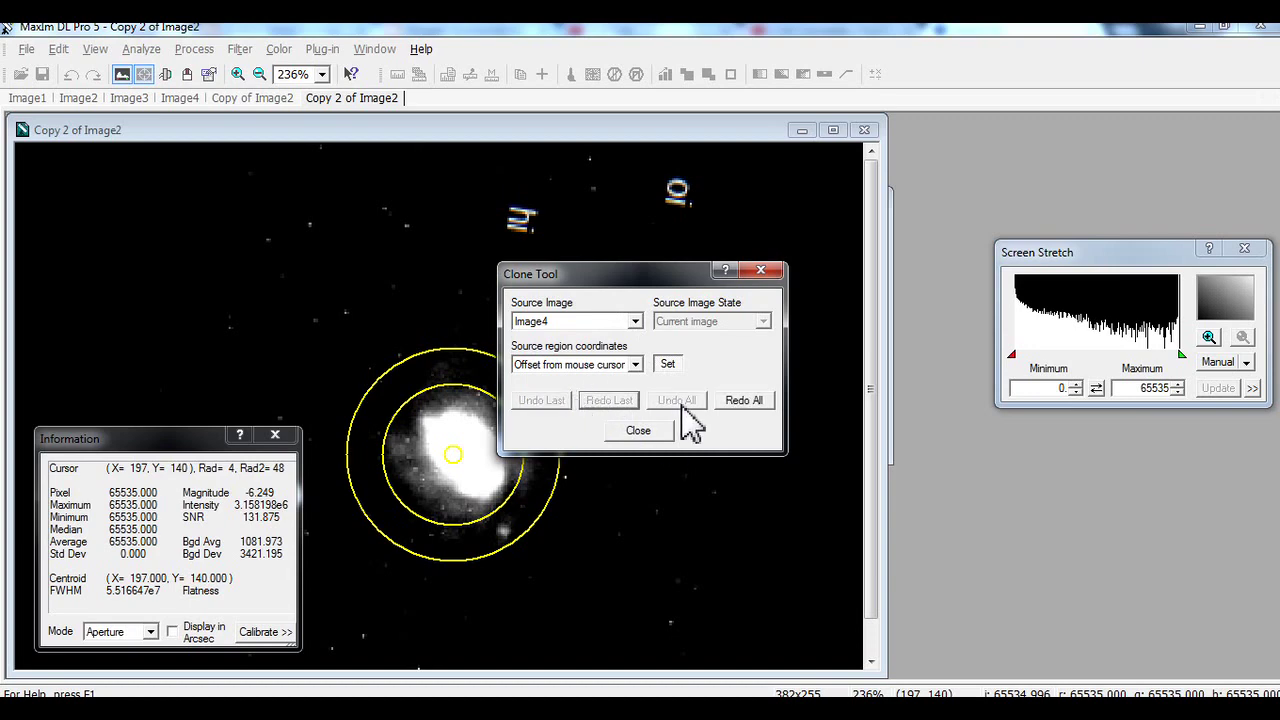
pyautogui.click(730, 404)
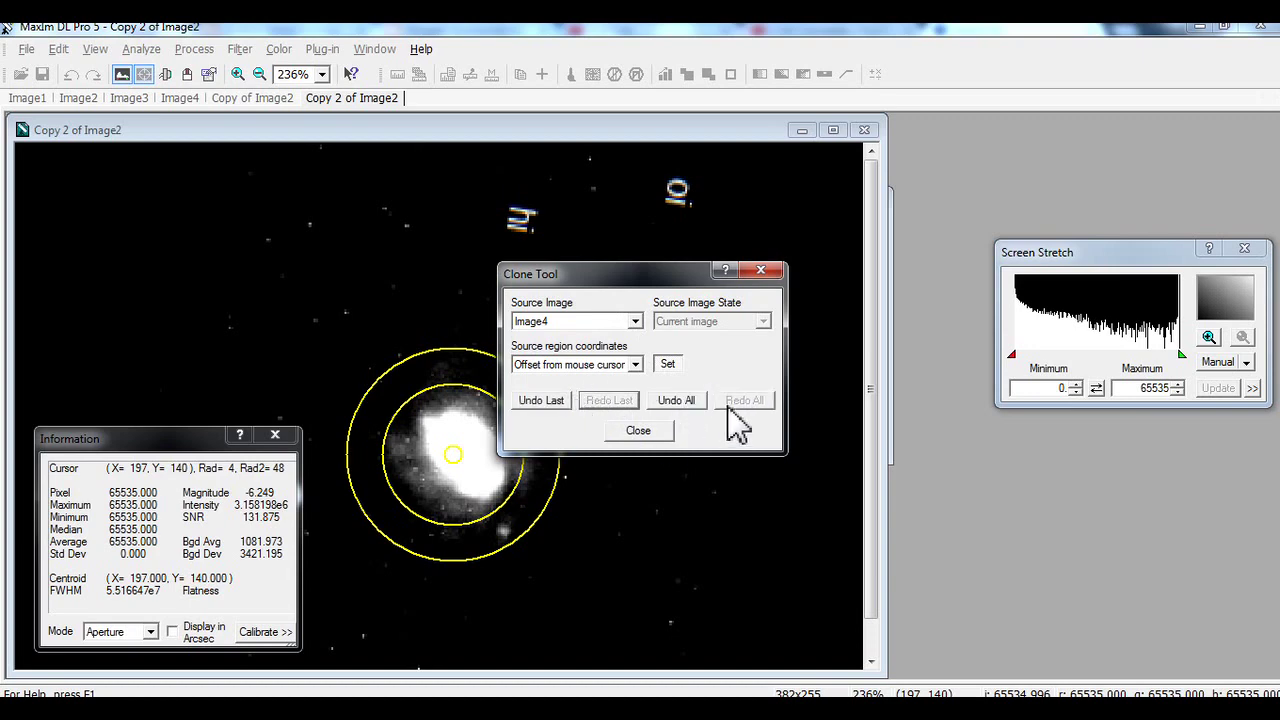
pyautogui.click(640, 431)
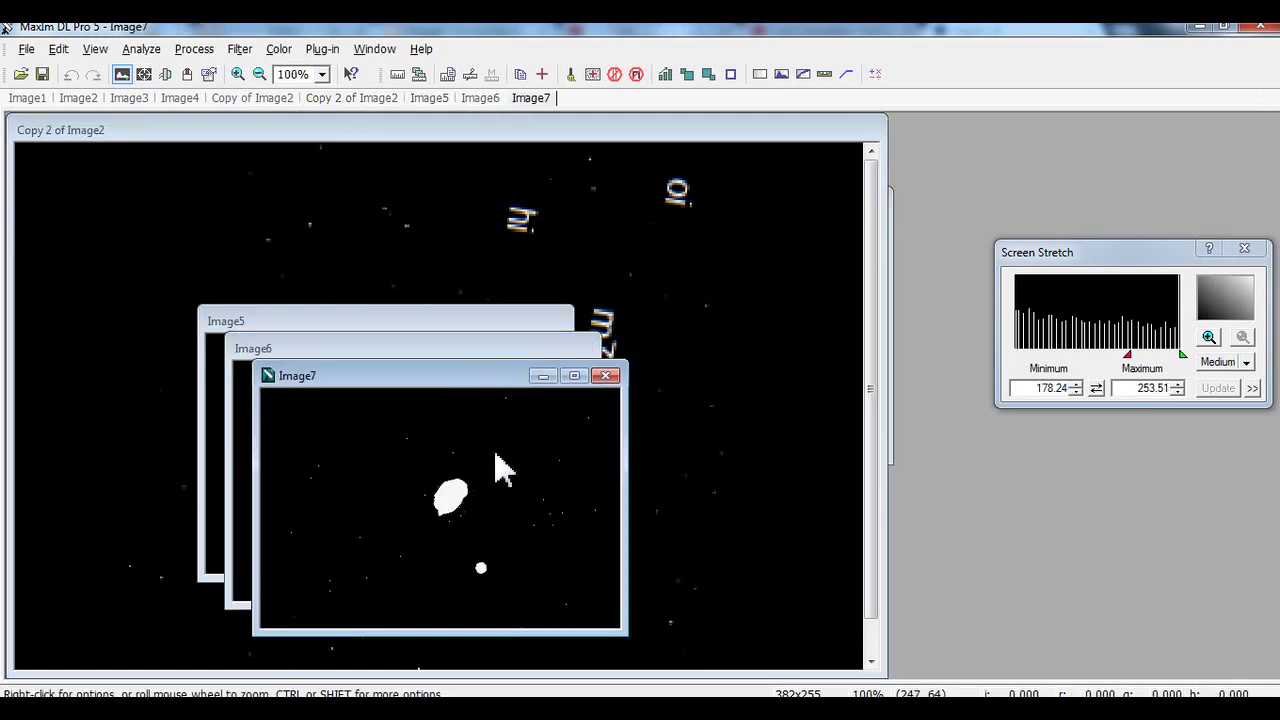
# Step: Close Image7, Image6, Image5 and Copy 2 of Image2 without saving their changes
pyautogui.click(605, 376)
pyautogui.click(657, 409)
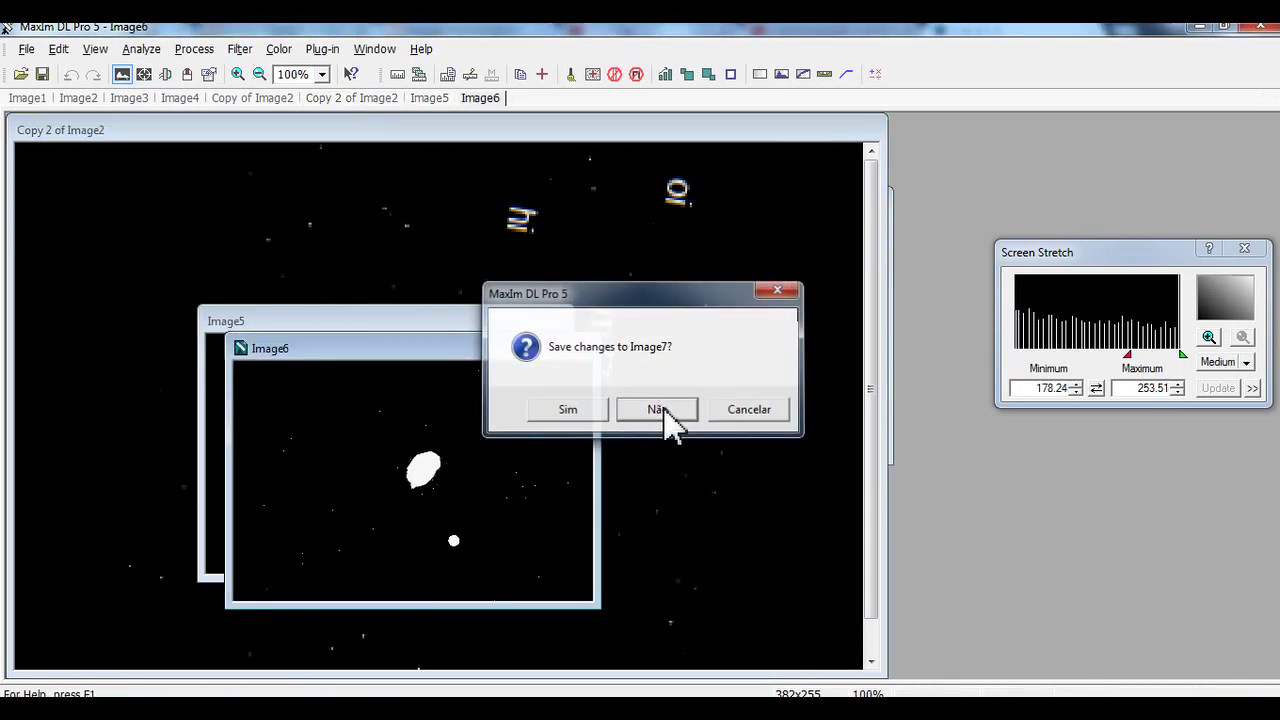
pyautogui.click(585, 349)
pyautogui.click(620, 405)
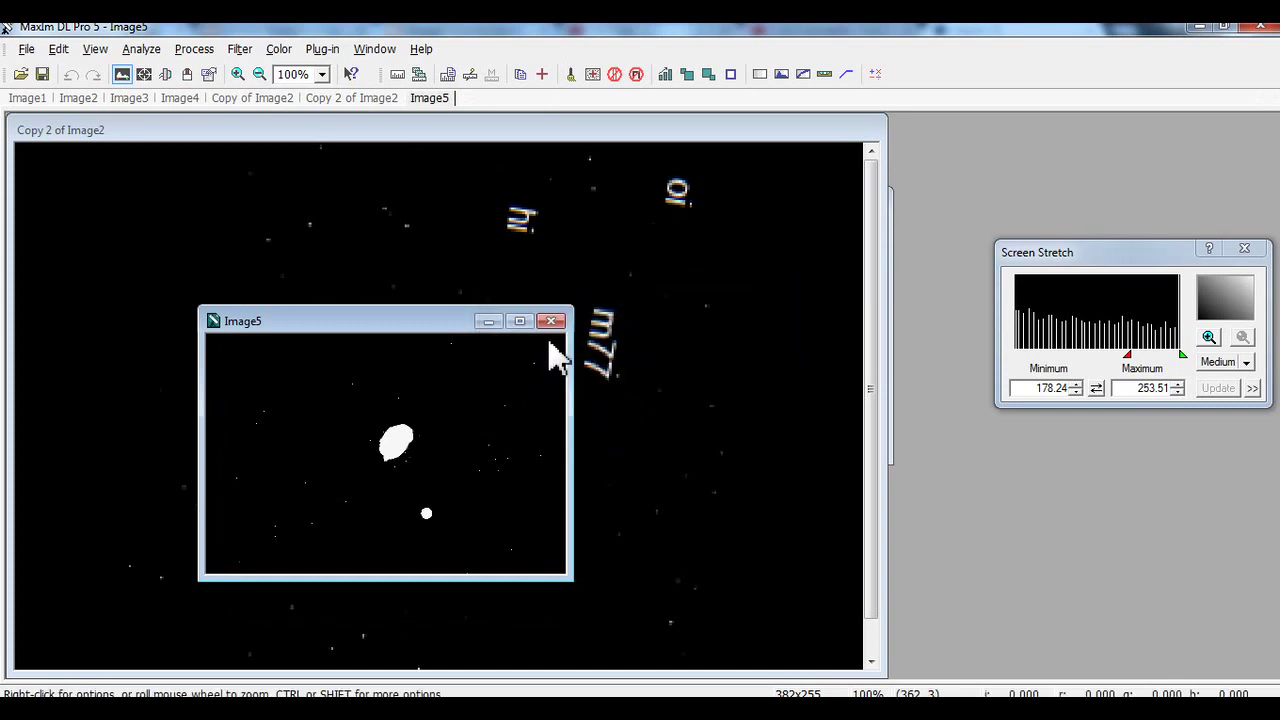
pyautogui.click(551, 320)
pyautogui.click(650, 417)
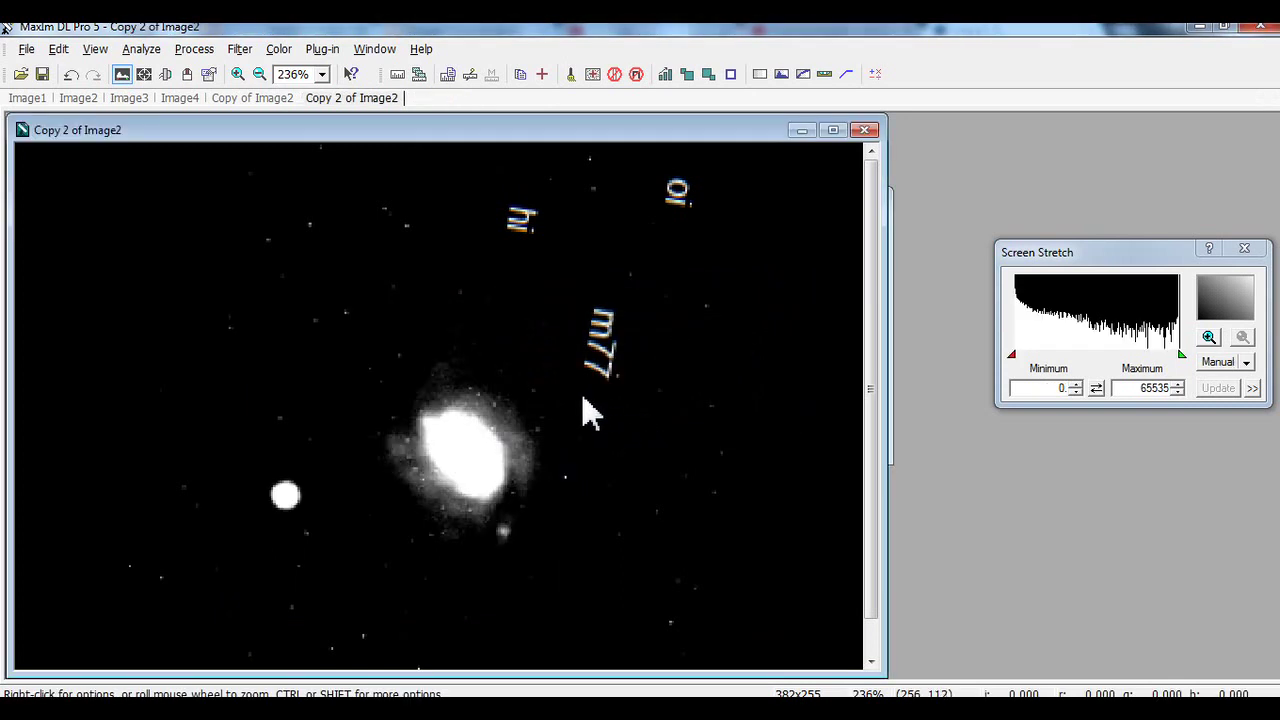
pyautogui.click(864, 131)
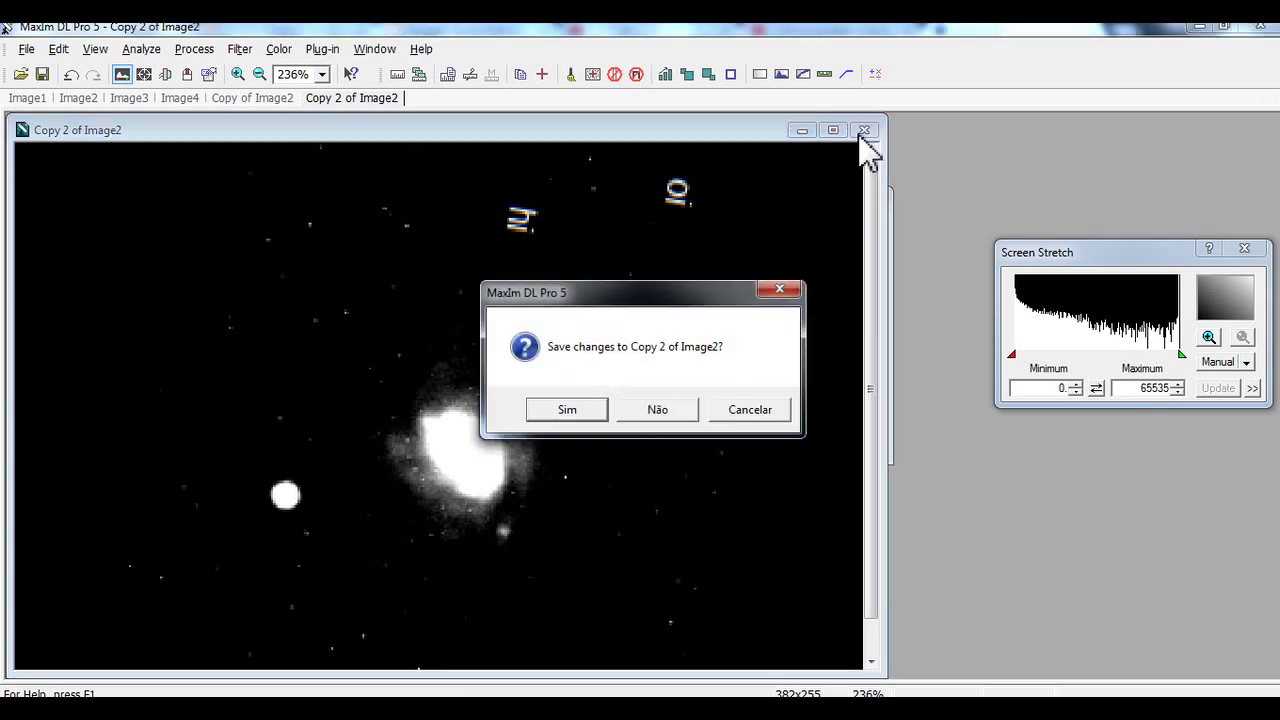
pyautogui.click(651, 411)
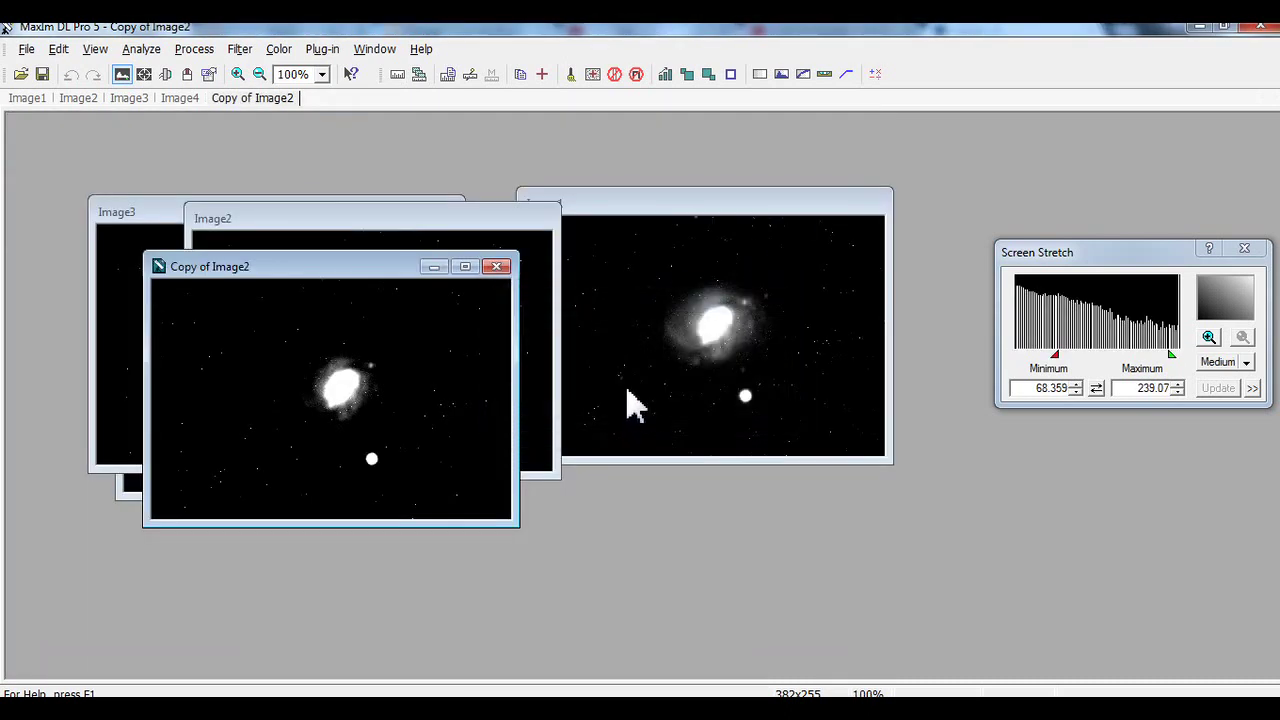
# Step: Bin Copy of Image2 by 2x2 and inspect its pixels close up
pyautogui.click(58, 48)
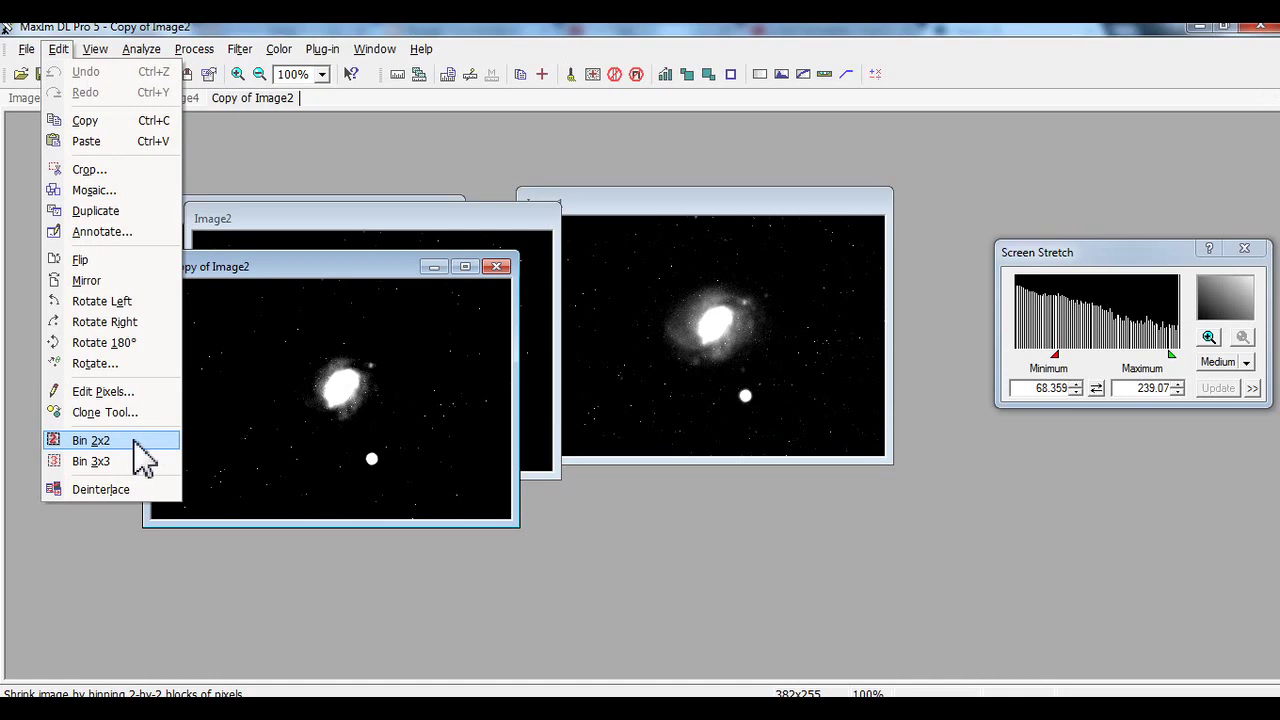
pyautogui.click(140, 440)
pyautogui.scroll(8, 257, 371)
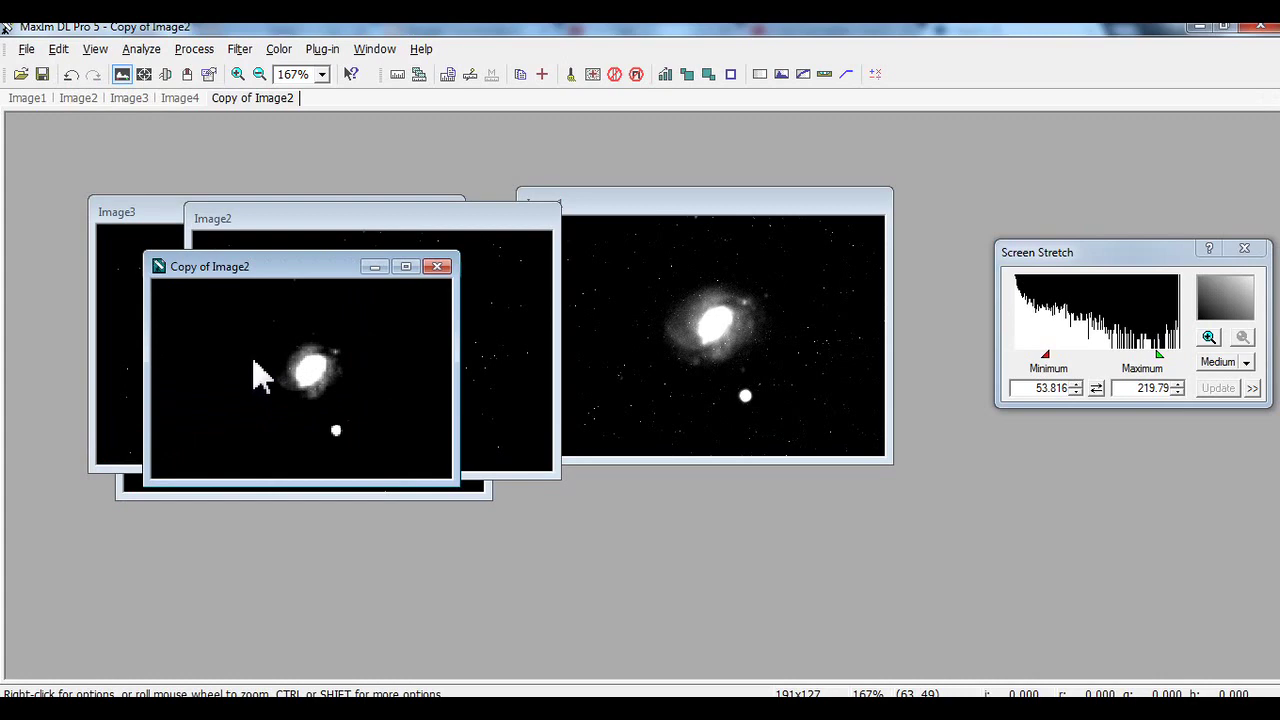
pyautogui.scroll(5, 705, 495)
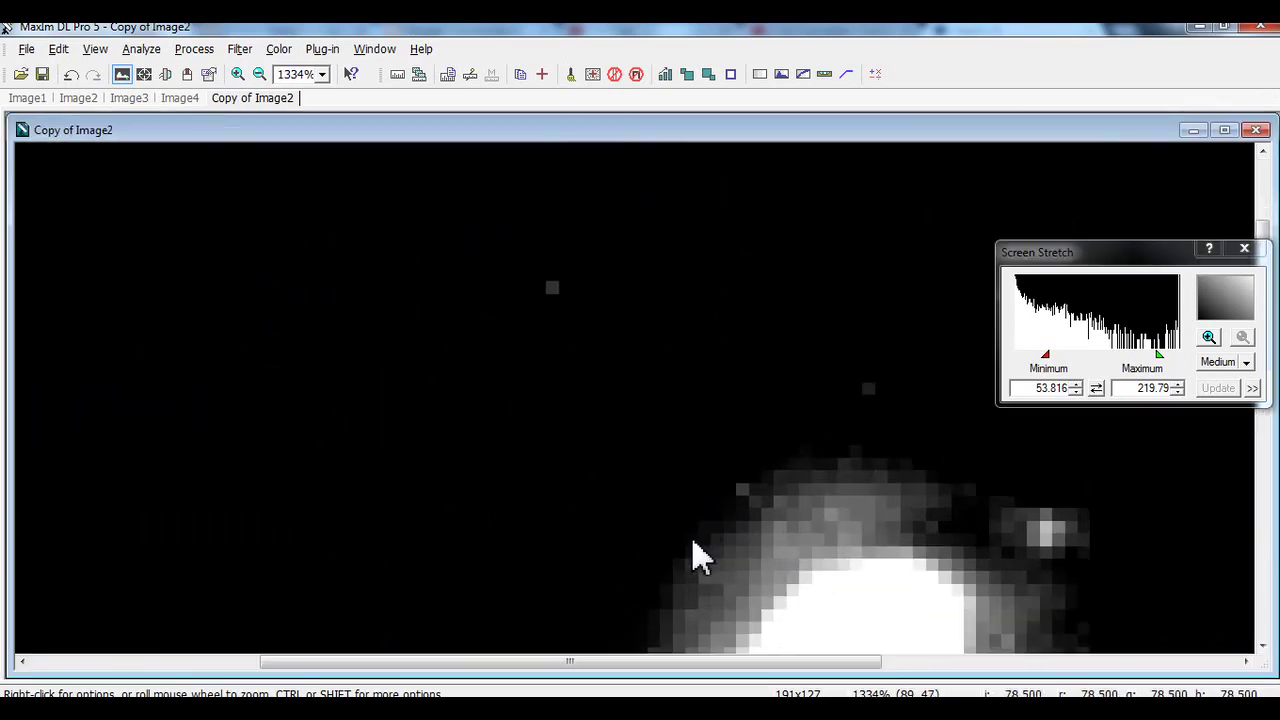
pyautogui.scroll(-4, 695, 570)
pyautogui.scroll(-5, 700, 583)
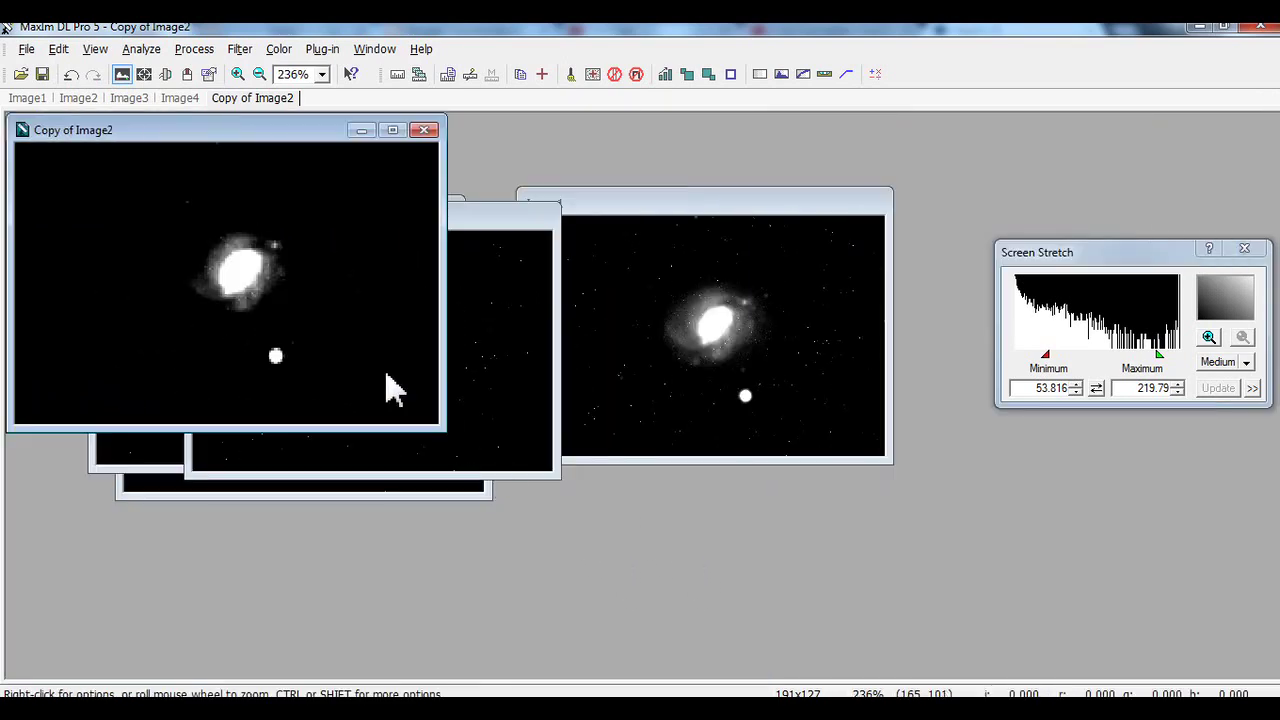
# Step: Close Copy of Image2 and Image4 without saving their changes
pyautogui.click(424, 130)
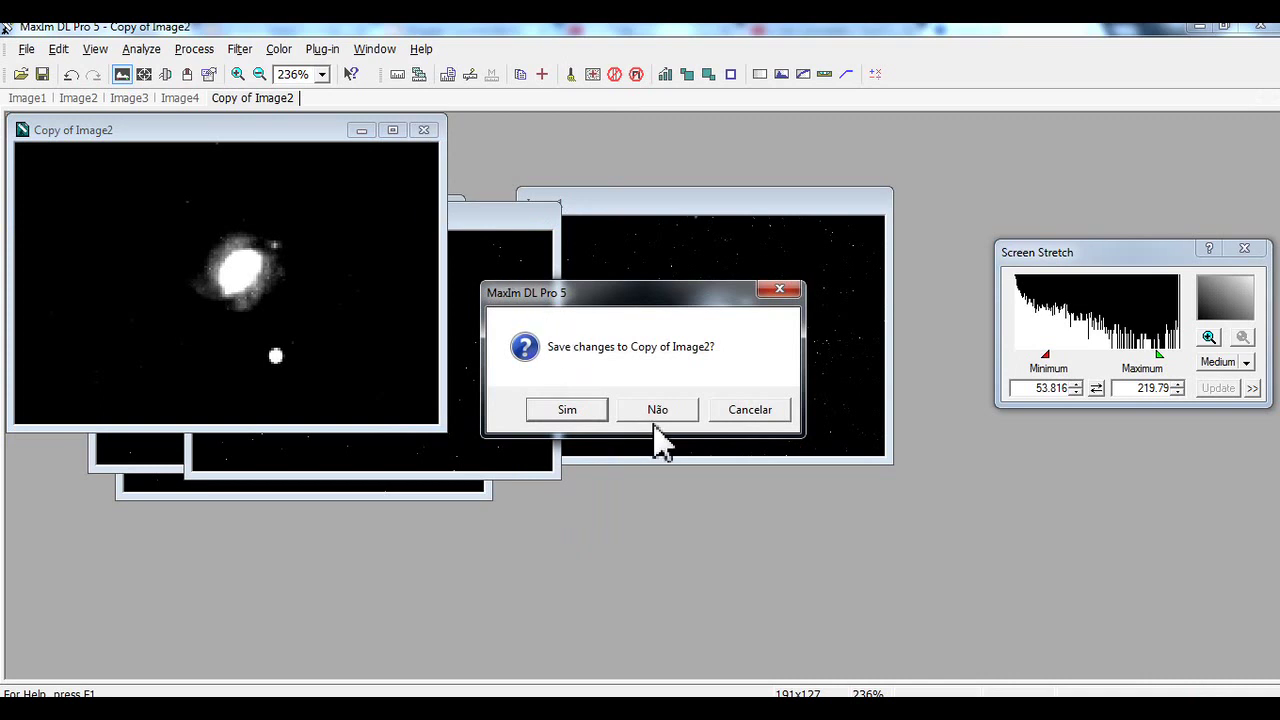
pyautogui.click(657, 406)
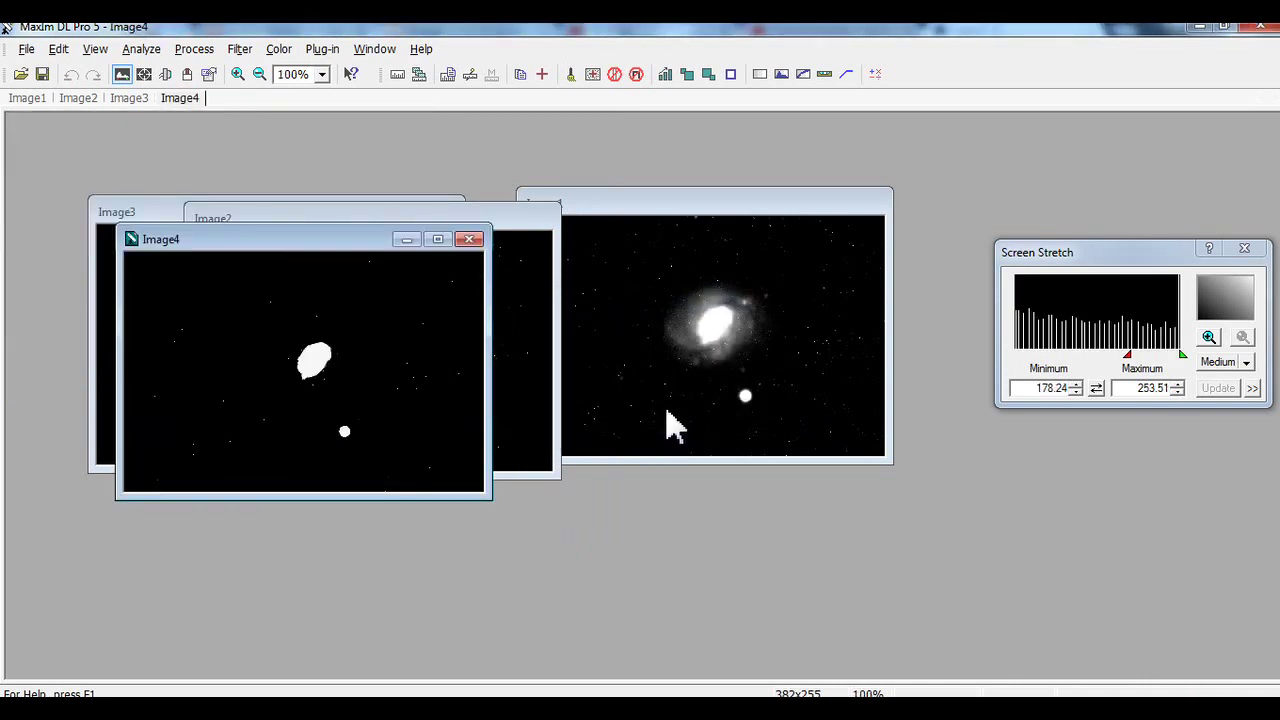
pyautogui.click(469, 239)
pyautogui.click(645, 410)
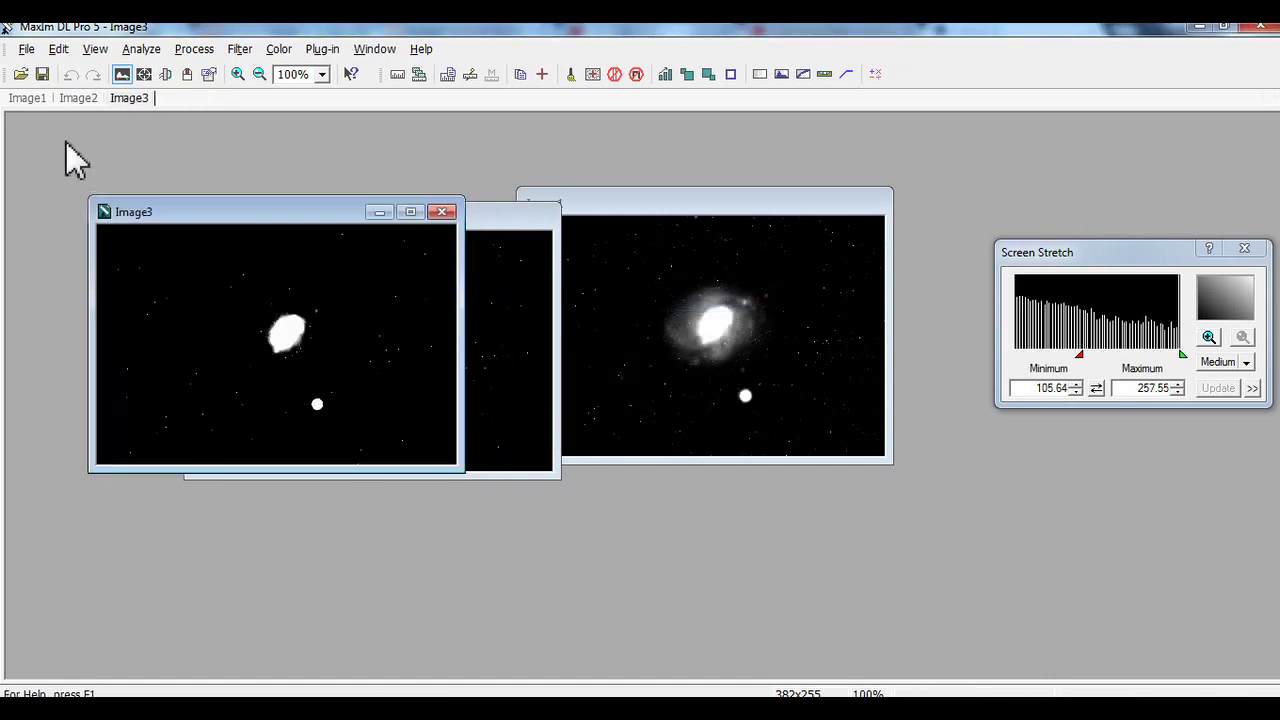
# Step: Bin Image3 by 3x3 and close it without saving the changes
pyautogui.click(27, 48)
pyautogui.click(58, 48)
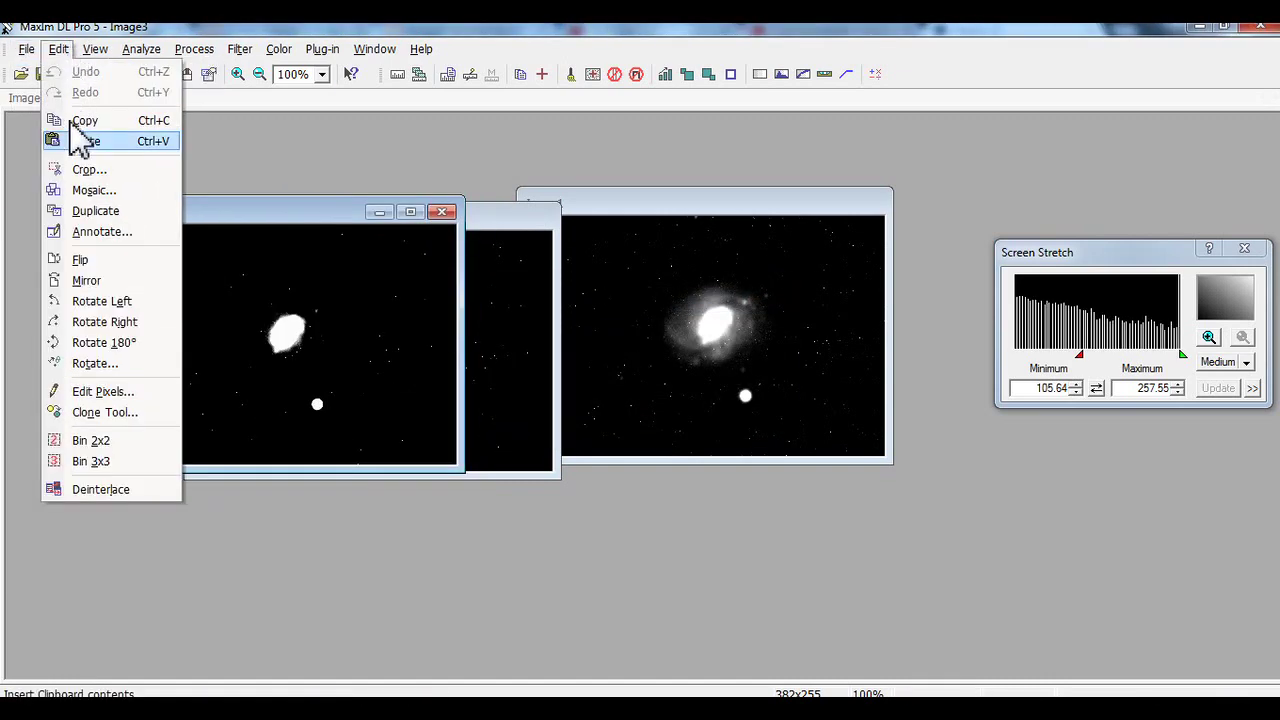
pyautogui.click(92, 461)
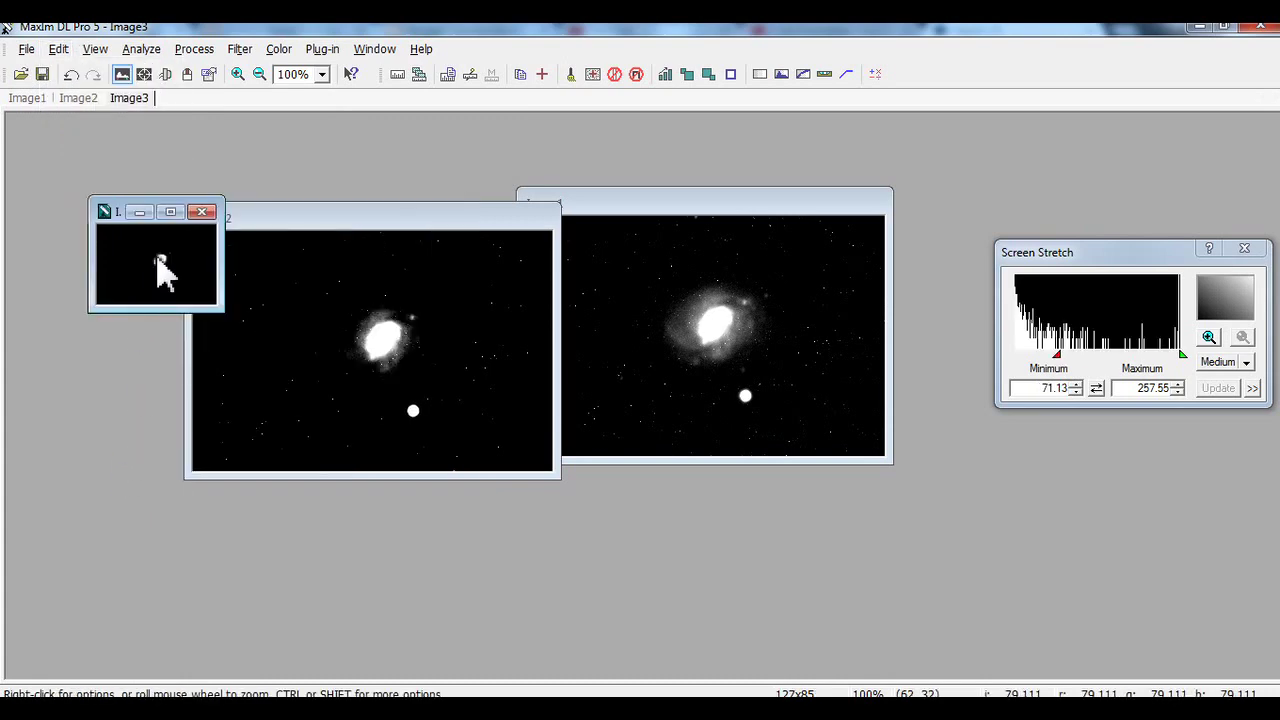
pyautogui.click(203, 212)
pyautogui.click(643, 413)
# Step: Deinterlace Image2 into even and odd frames and place the odd frame's window beside the even one
pyautogui.click(27, 49)
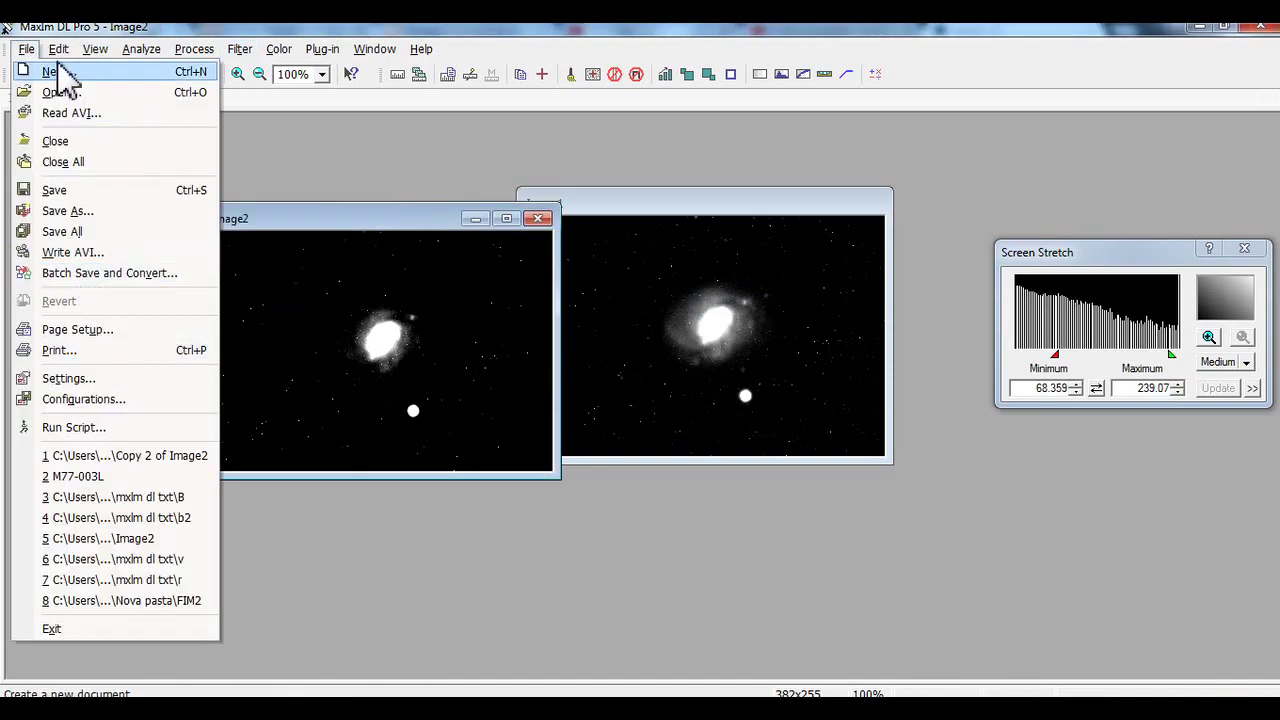
pyautogui.moveTo(58, 49)
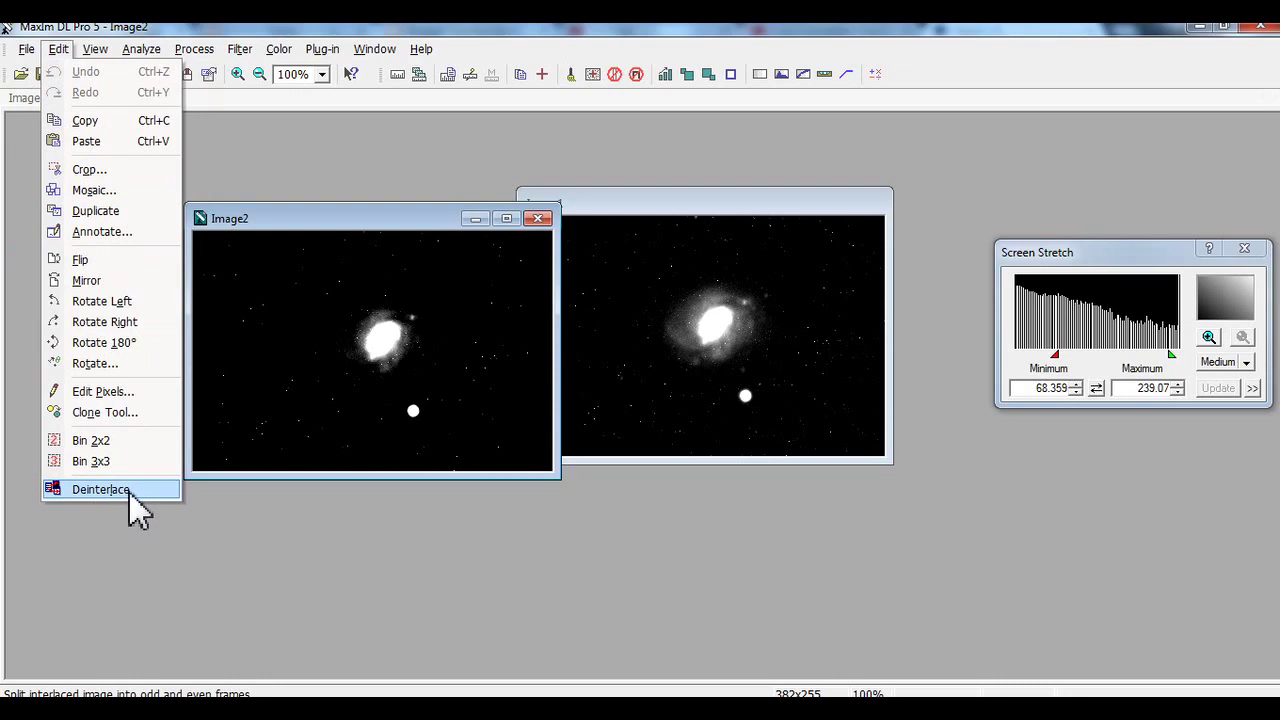
pyautogui.click(100, 489)
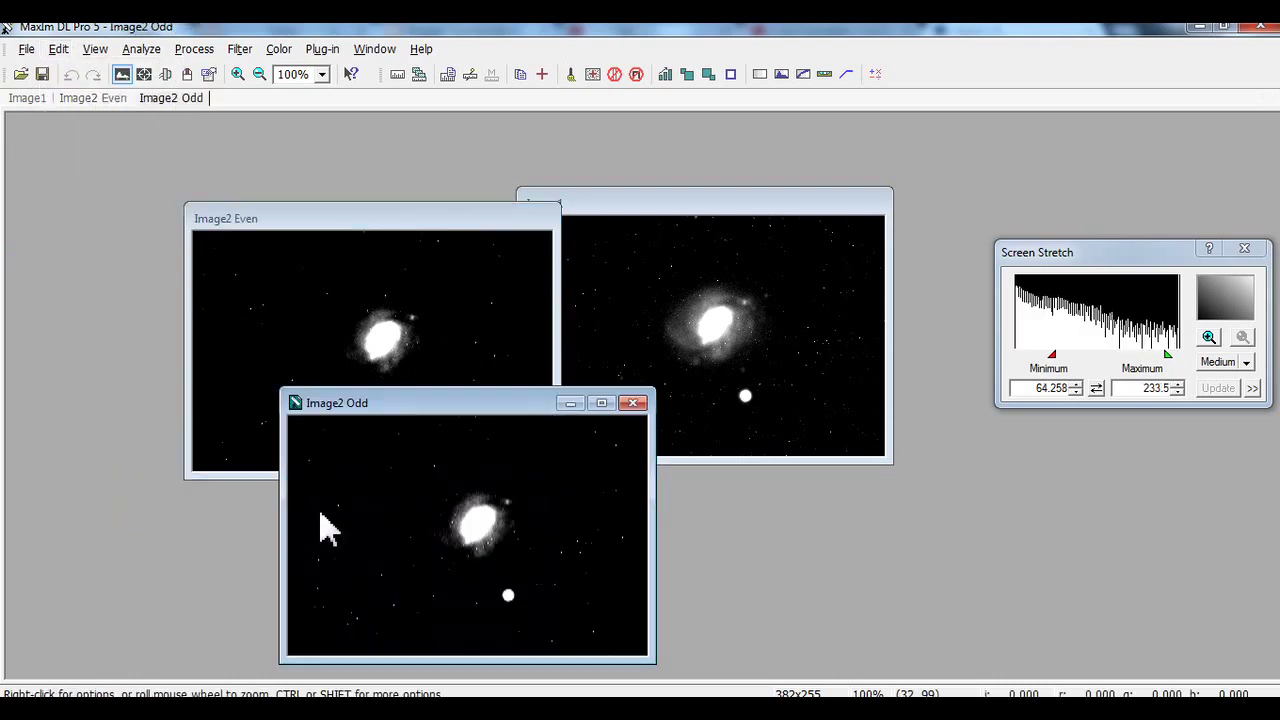
pyautogui.moveTo(440, 410); pyautogui.dragTo(680, 268)
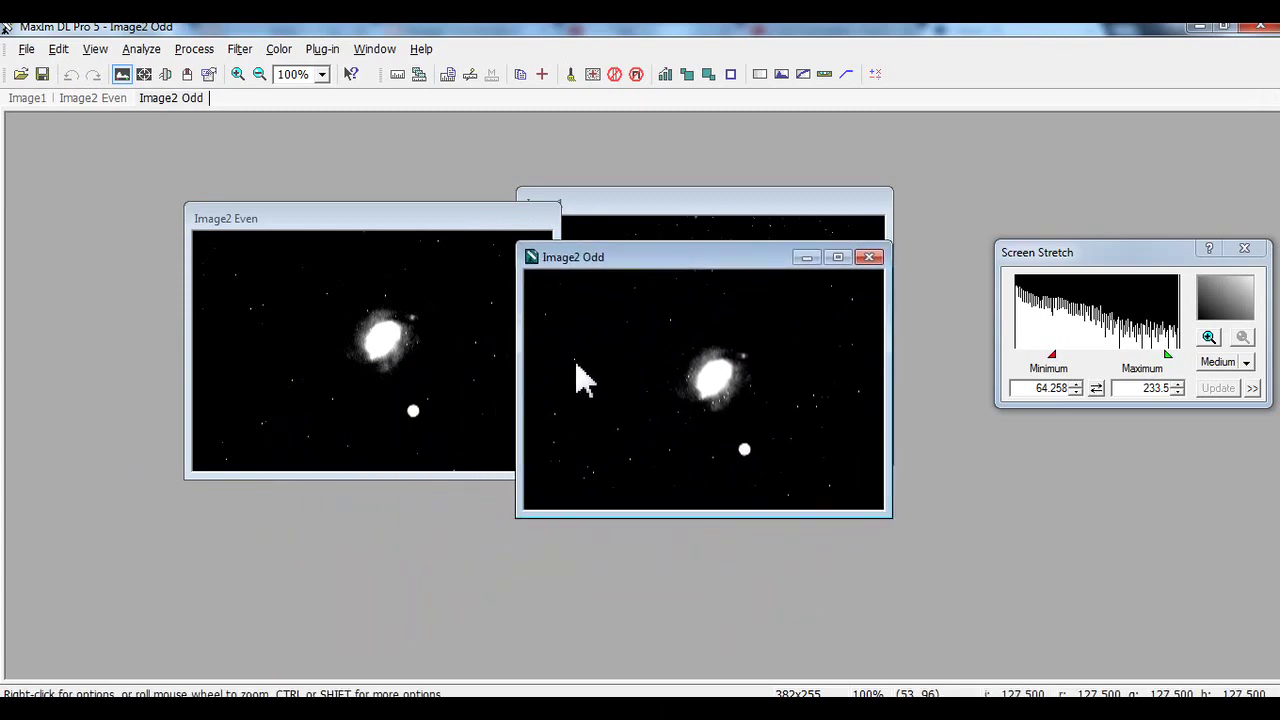
# Step: Close Image2 Even without saving its changes
pyautogui.click(235, 432)
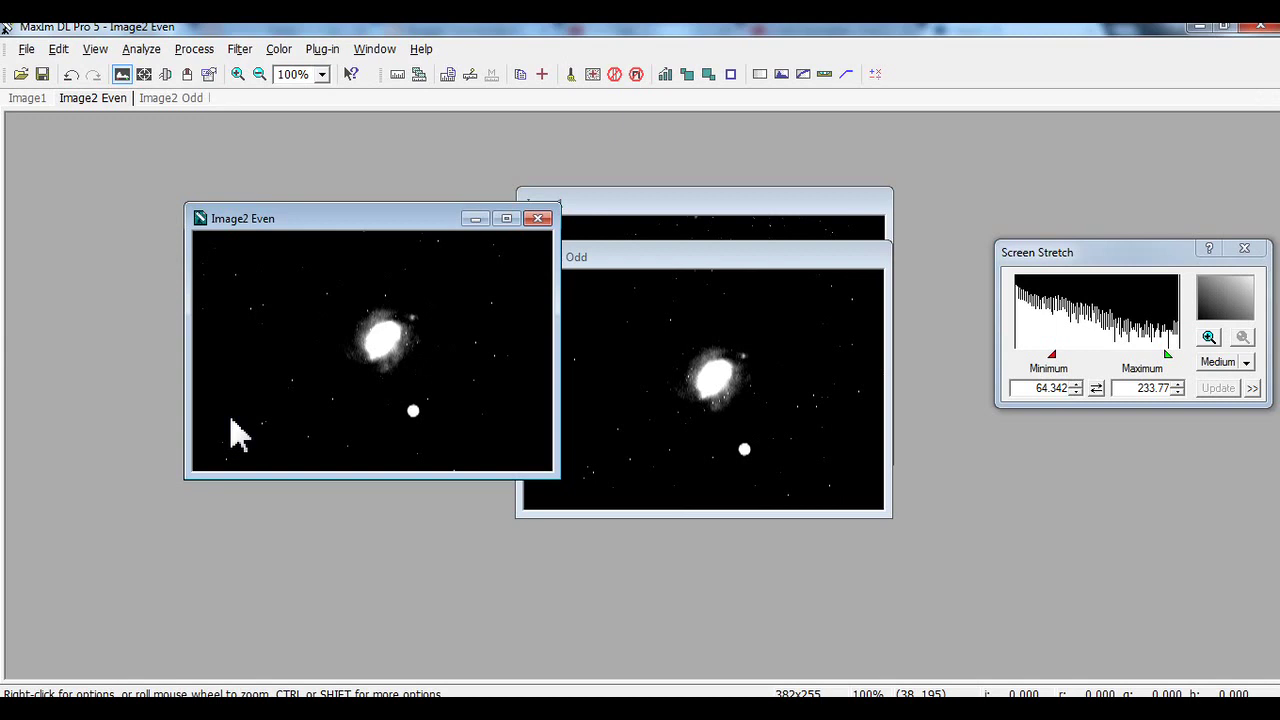
pyautogui.click(538, 218)
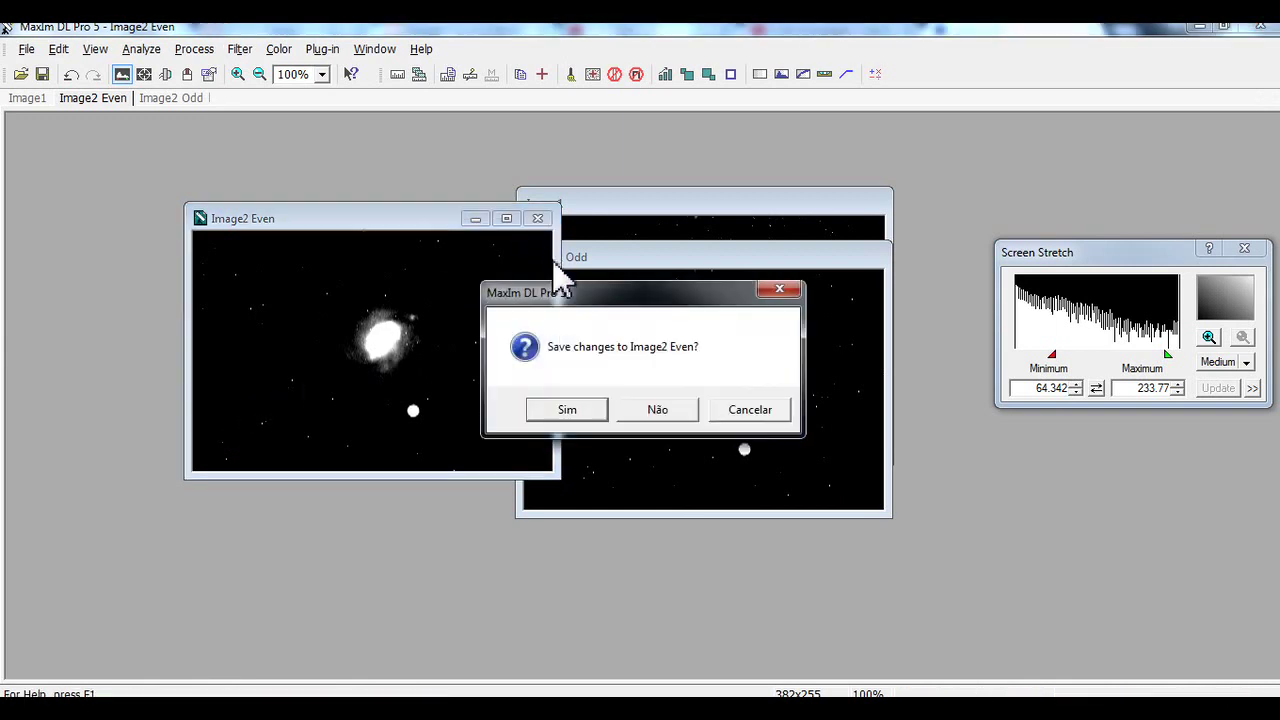
pyautogui.click(649, 421)
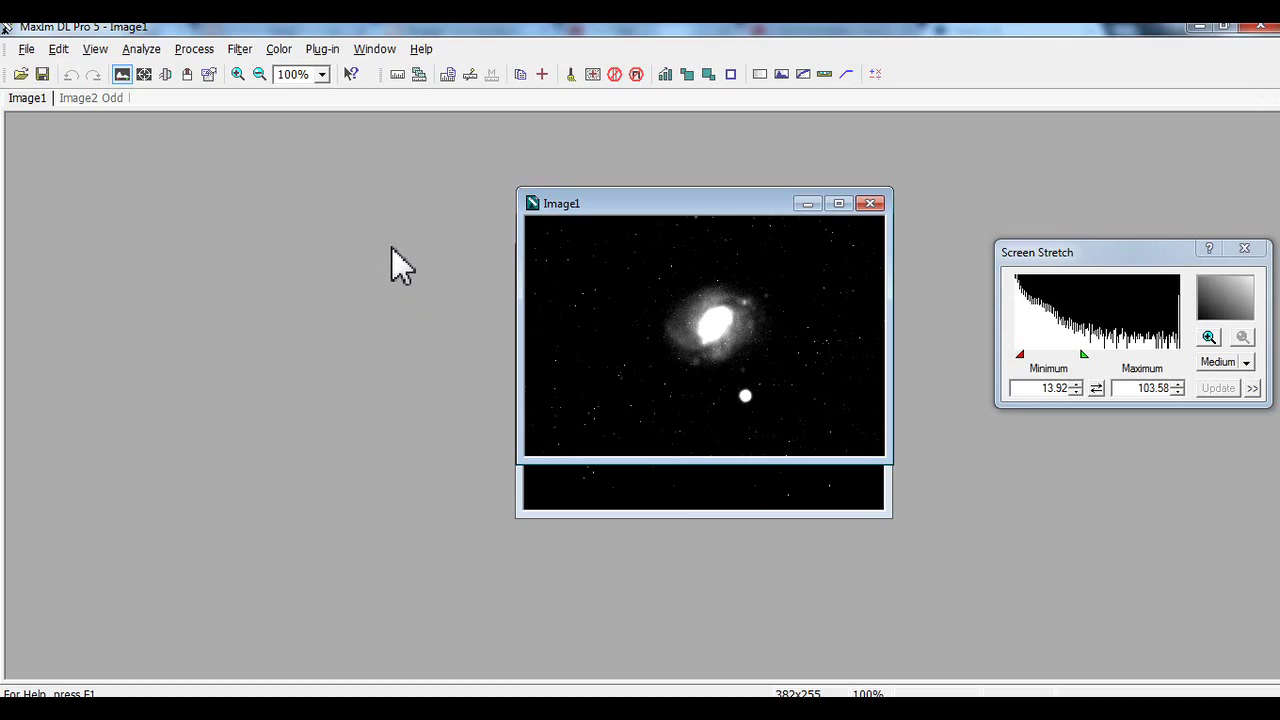
# Step: Deinterlace Image1, inspect the even frame's pixels close up, and bring the odd frame to the front
pyautogui.click(52, 50)
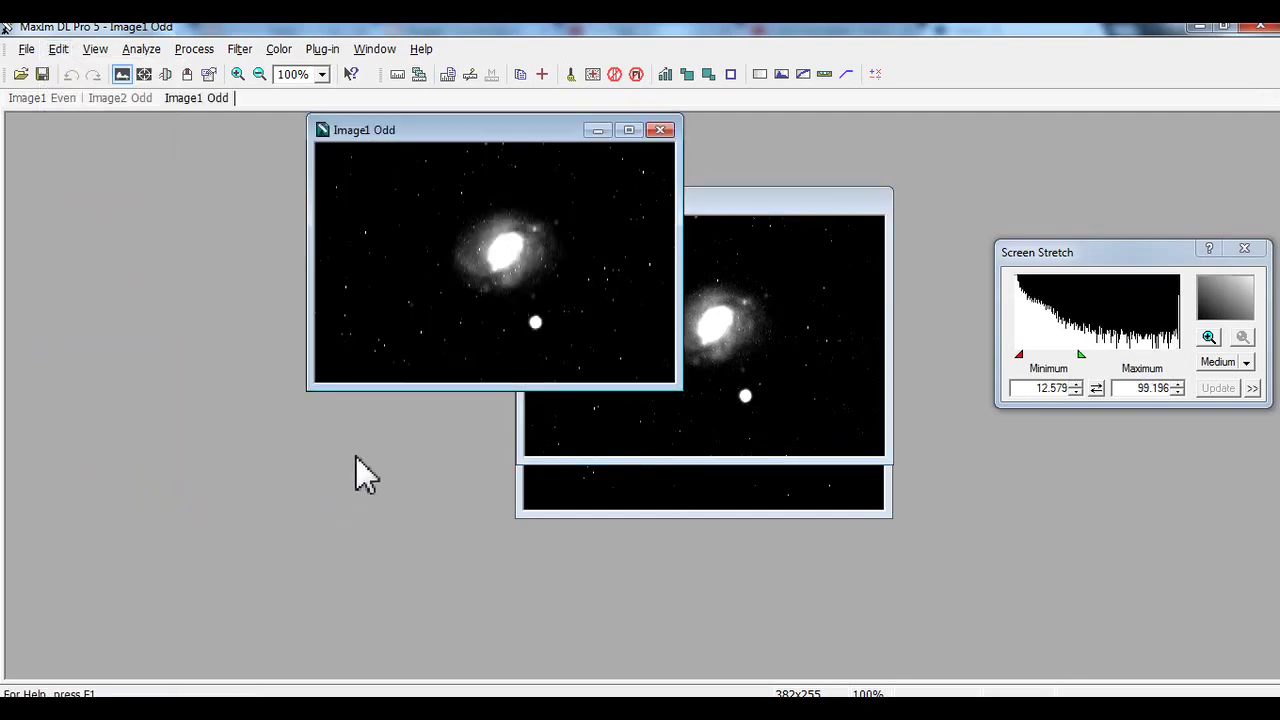
pyautogui.click(735, 212)
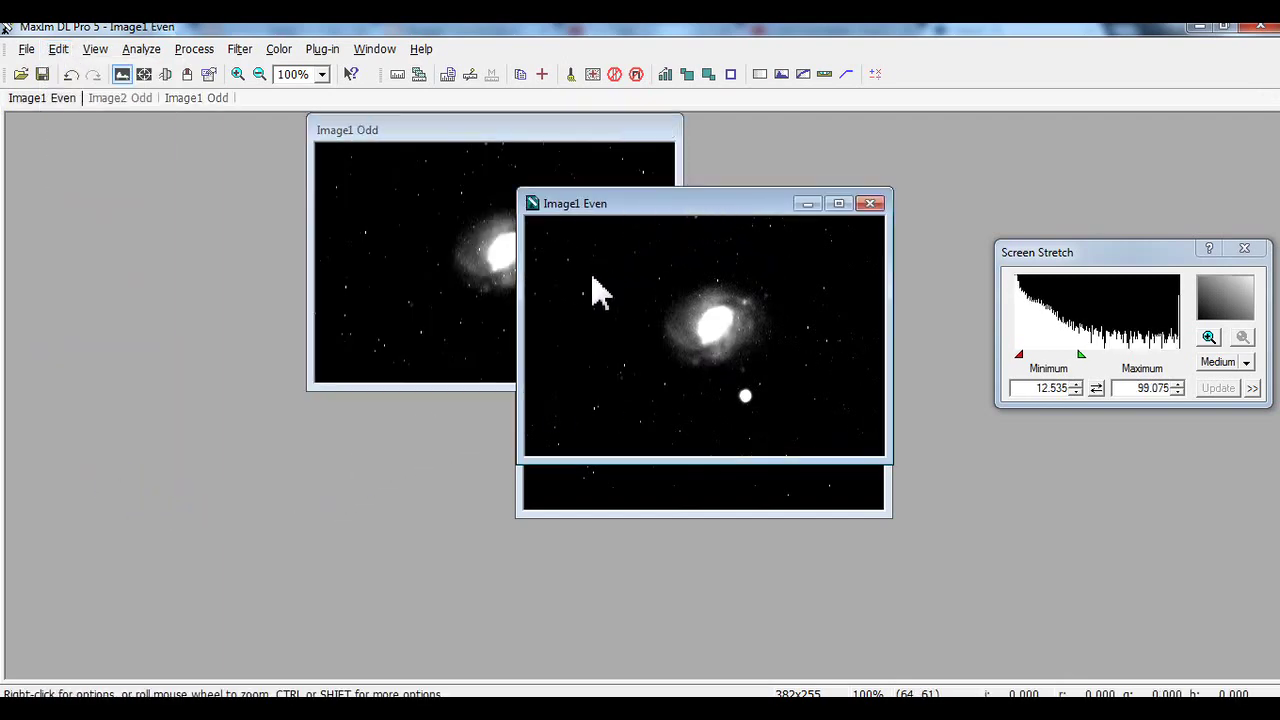
pyautogui.scroll(5, 608, 414)
pyautogui.scroll(1, 860, 470)
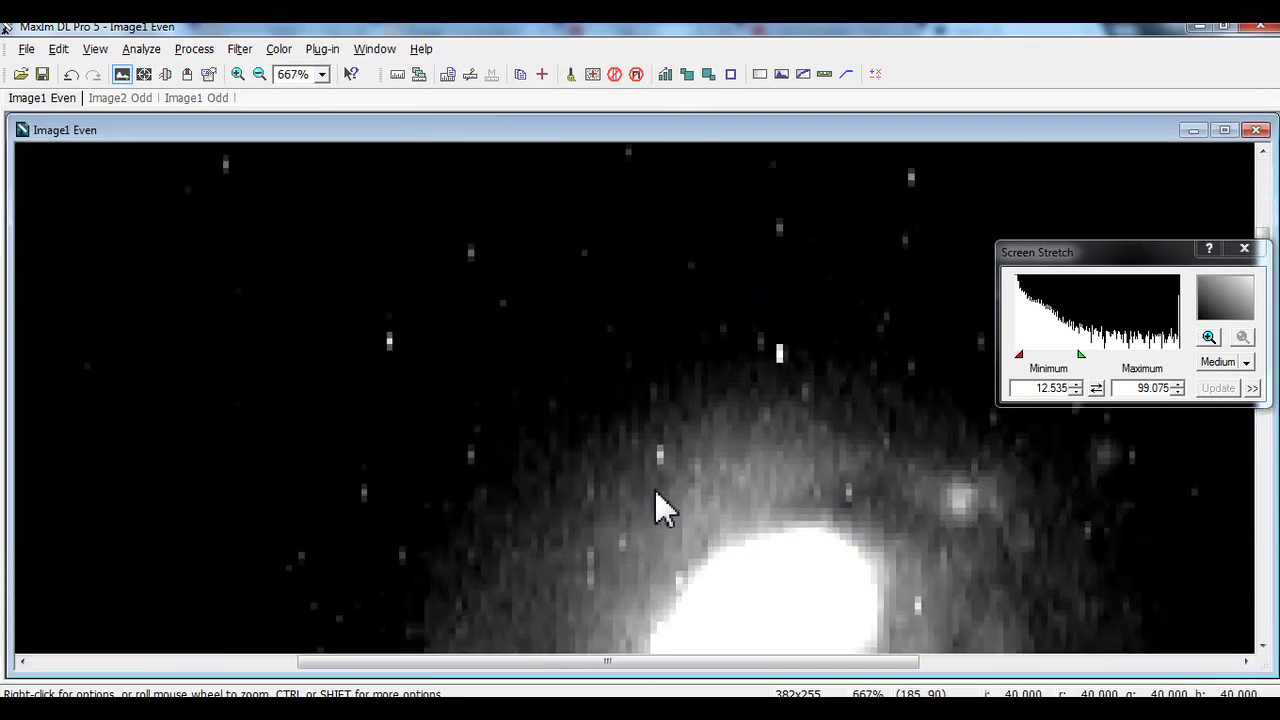
pyautogui.scroll(-5, 480, 306)
pyautogui.scroll(-1, 240, 205)
pyautogui.scroll(1, 237, 205)
pyautogui.scroll(-1, 250, 240)
pyautogui.scroll(-1, 250, 262)
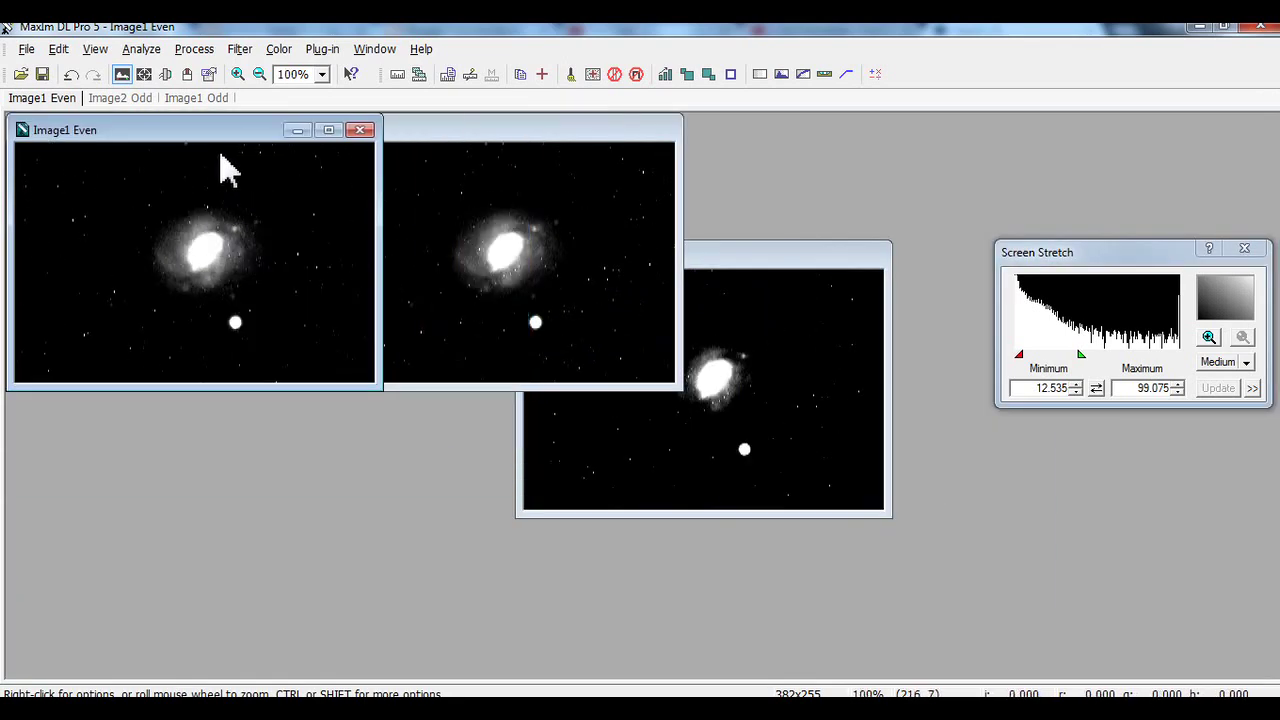
pyautogui.click(443, 157)
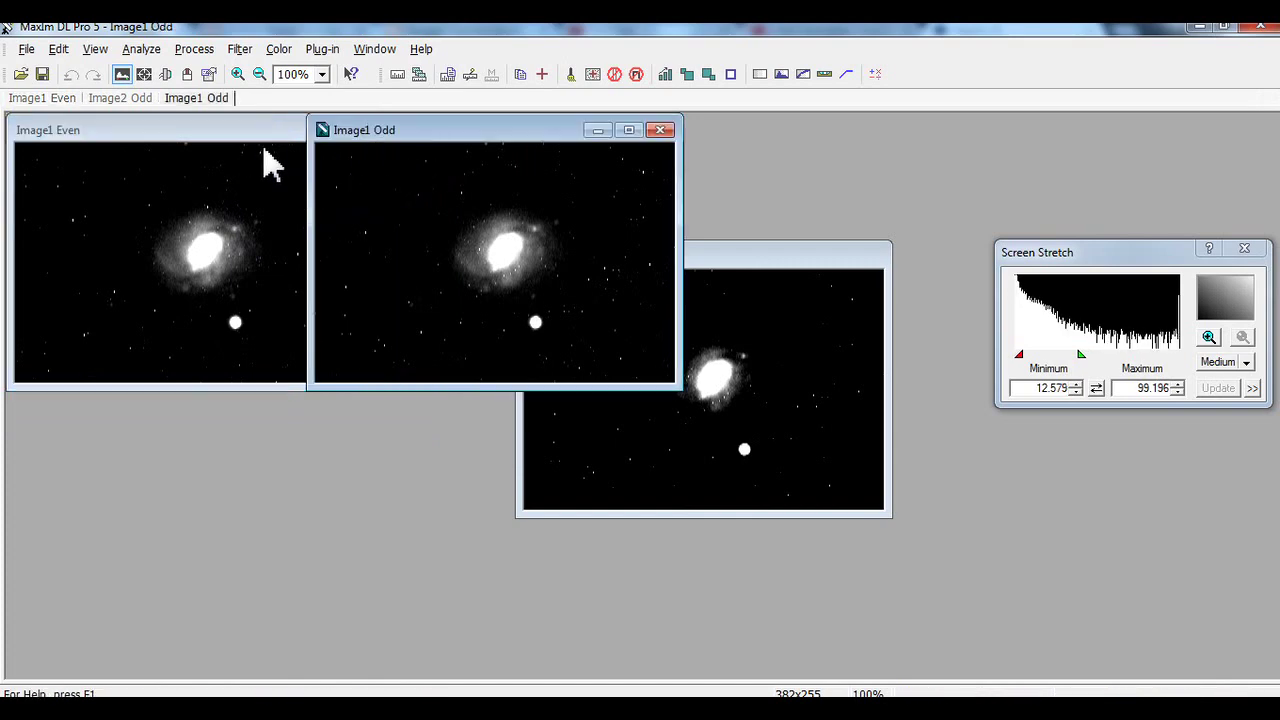